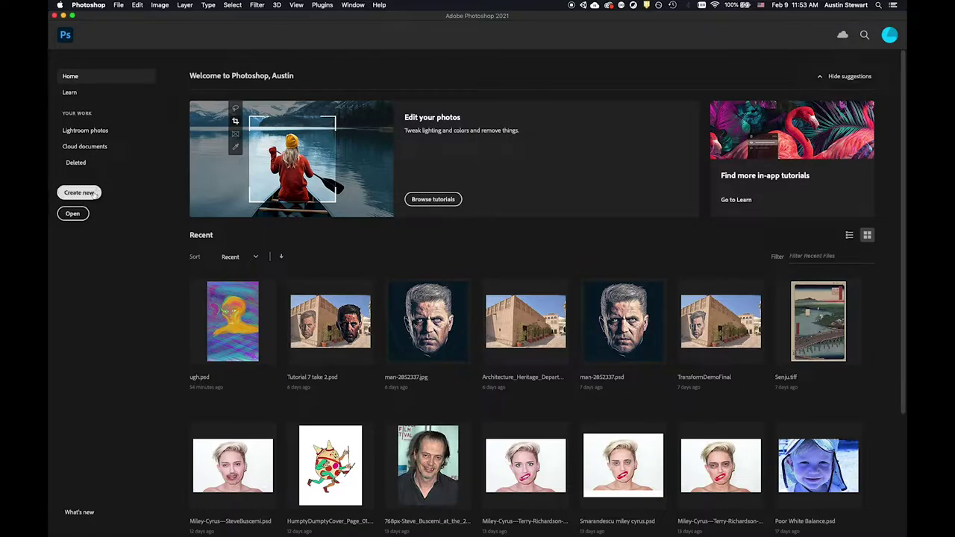
# Create a new document from the Tabloid preset, 11 x 17 in at 300 ppi
pyautogui.click(82, 193)
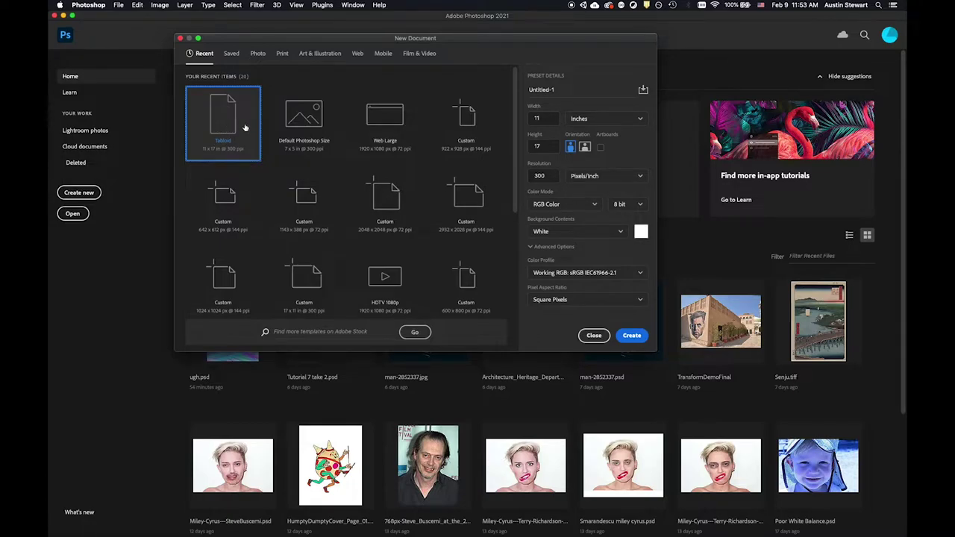
pyautogui.click(634, 335)
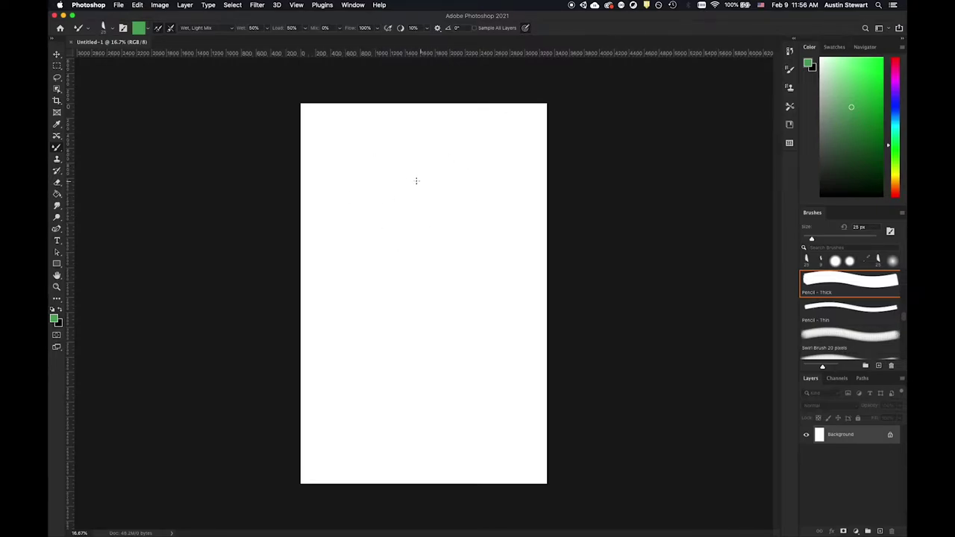
# Switch from the Mixer Brush to the regular Brush tool and choose the Soft Round preset at 25 px
pyautogui.moveTo(56, 148); pyautogui.dragTo(86, 147)
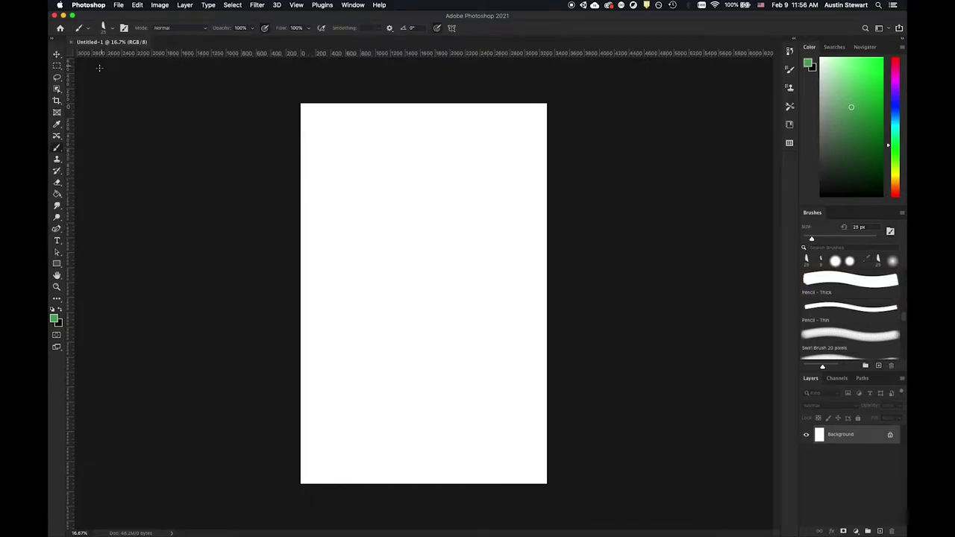
pyautogui.click(110, 30)
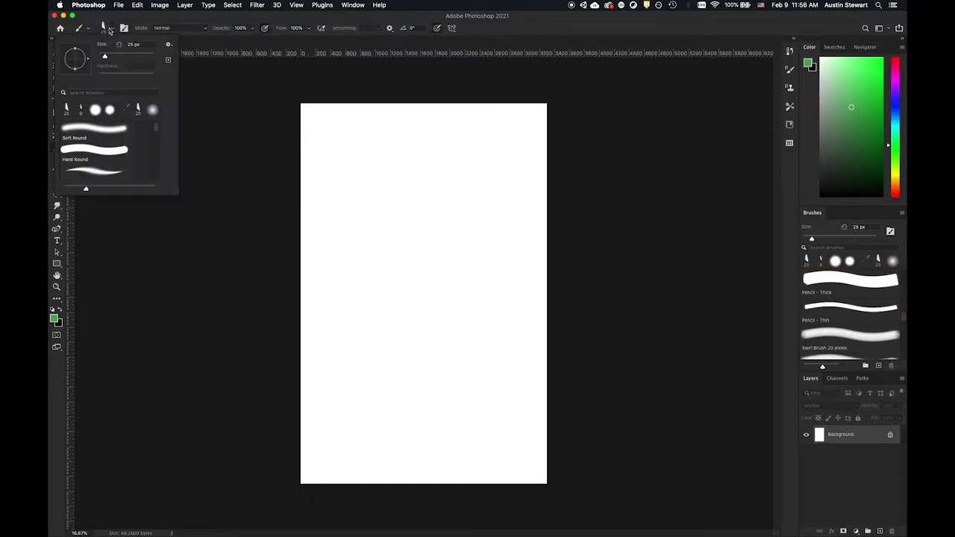
pyautogui.click(95, 111)
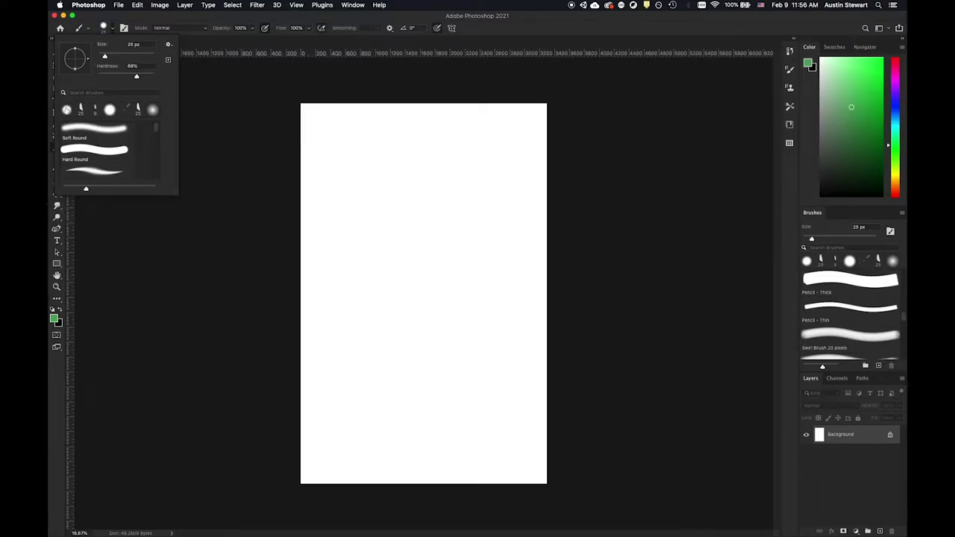
pyautogui.click(76, 130)
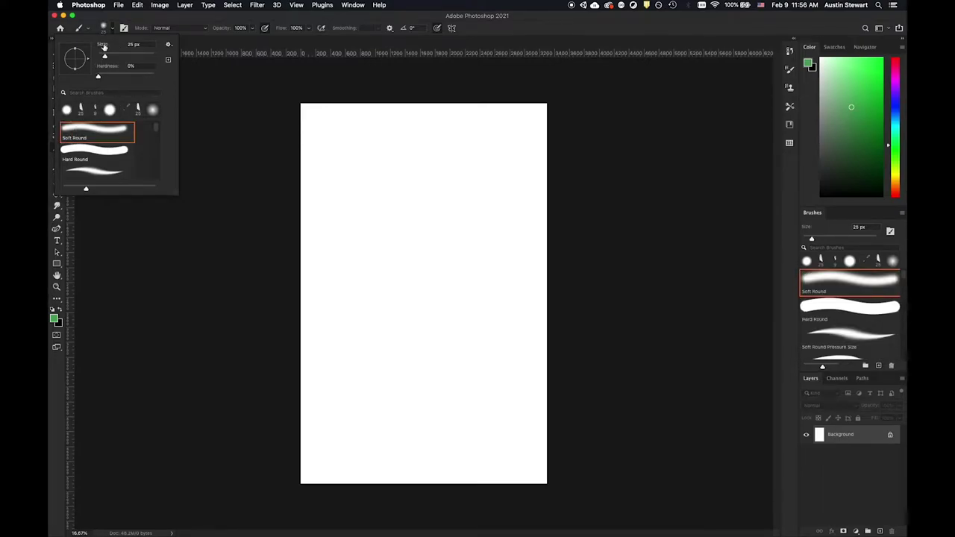
pyautogui.click(134, 25)
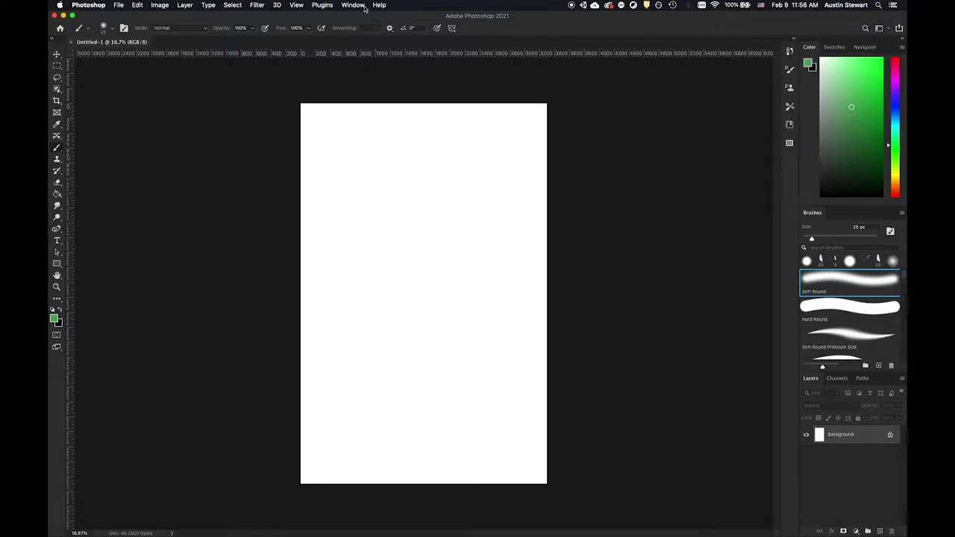
# Paint loose looping and zigzag green test strokes on the canvas and undo them all
pyautogui.moveTo(393, 157)
pyautogui.mouseDown()
pyautogui.moveTo(355, 227)
pyautogui.moveTo(334, 149)
pyautogui.moveTo(395, 205)
pyautogui.moveTo(406, 173)
pyautogui.moveTo(464, 279)
pyautogui.moveTo(491, 167)
pyautogui.moveTo(400, 266)
pyautogui.moveTo(393, 322)
pyautogui.moveTo(472, 330)
pyautogui.moveTo(470, 357)
pyautogui.mouseUp()
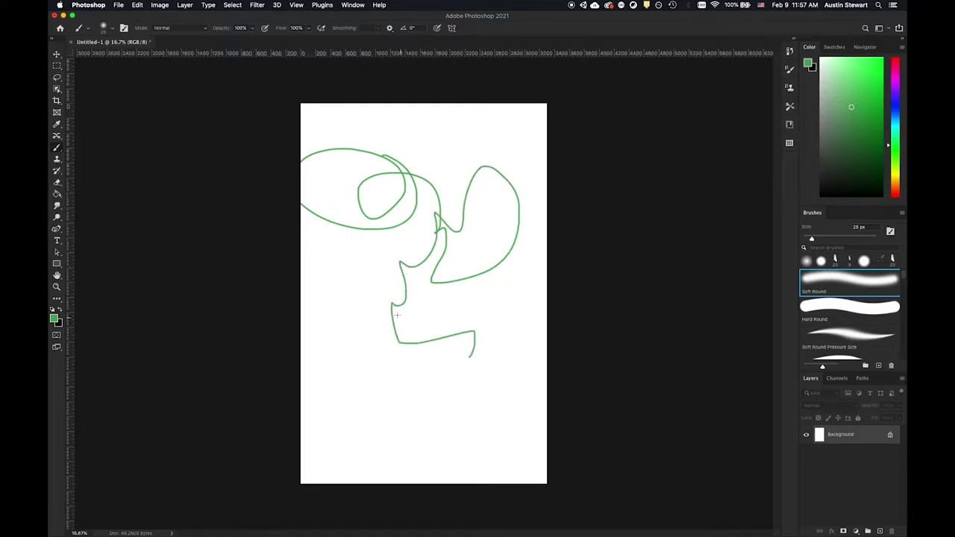
pyautogui.moveTo(437, 194)
pyautogui.mouseDown()
pyautogui.moveTo(435, 158)
pyautogui.moveTo(440, 131)
pyautogui.moveTo(483, 131)
pyautogui.moveTo(519, 152)
pyautogui.mouseUp()
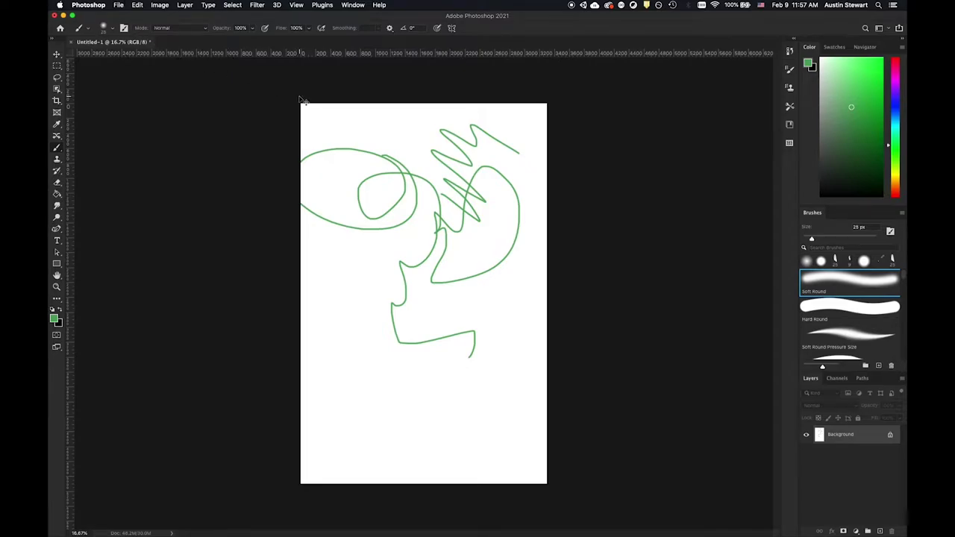
pyautogui.press('super+z')
pyautogui.press('super+z')
pyautogui.press('super+z')
pyautogui.press('super+z')
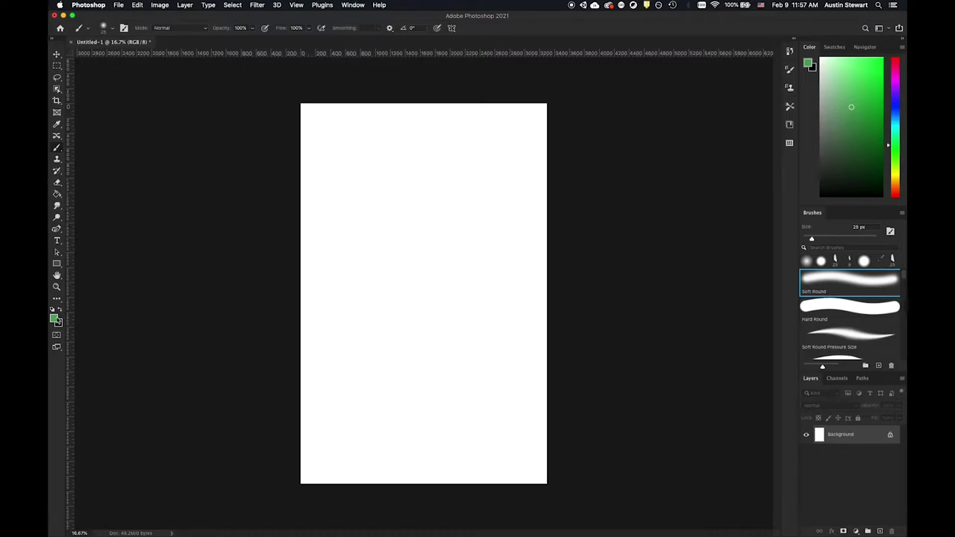
# Set the foreground color to white and return to the Brush tool
pyautogui.click(54, 320)
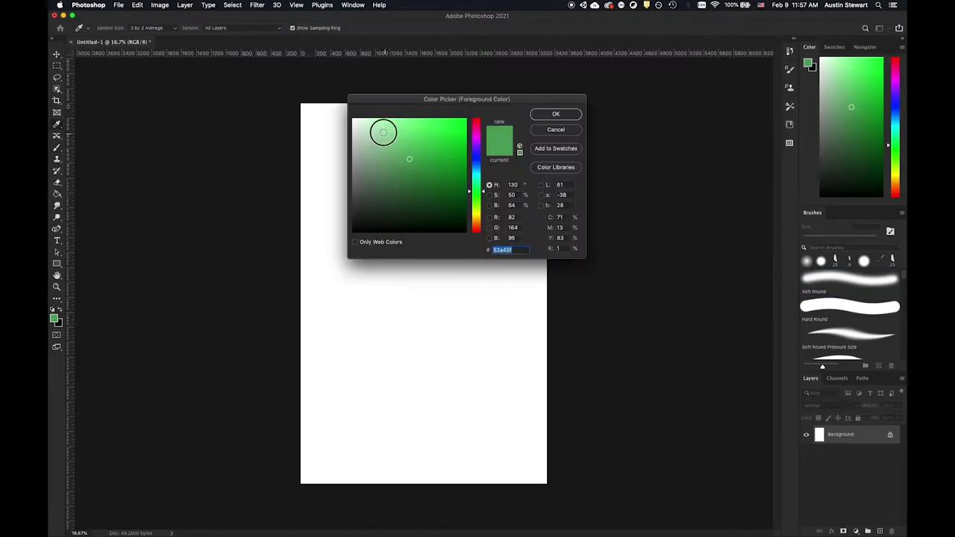
pyautogui.moveTo(384, 133); pyautogui.dragTo(320, 105)
pyautogui.click(555, 113)
pyautogui.press('b')
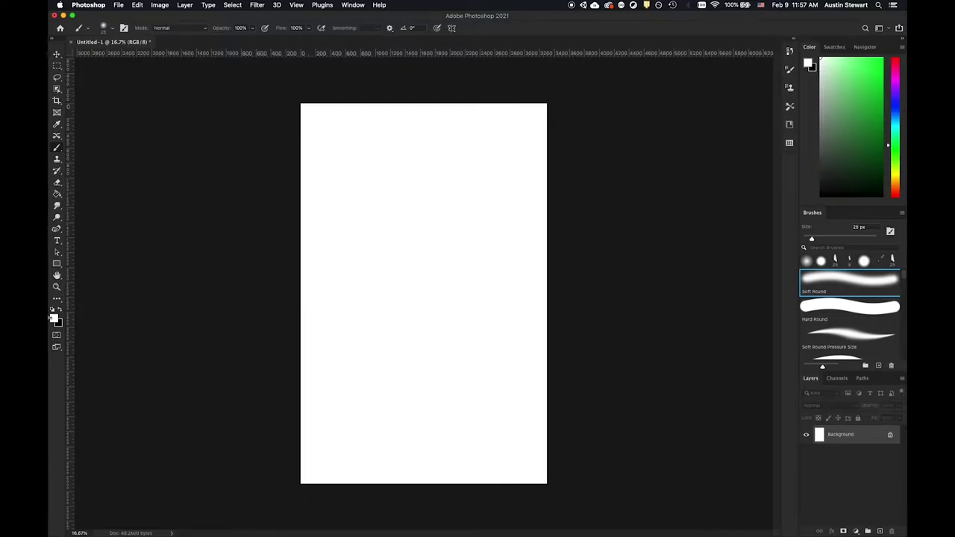
# Set the foreground color to a bright magenta with hue 305, test it with a zigzag stroke and undo the stroke
pyautogui.click(53, 318)
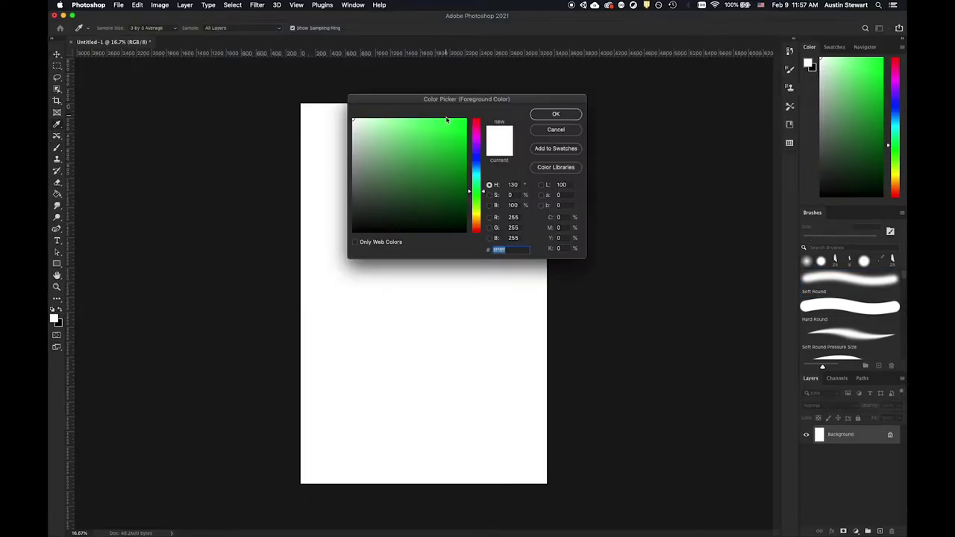
pyautogui.click(475, 135)
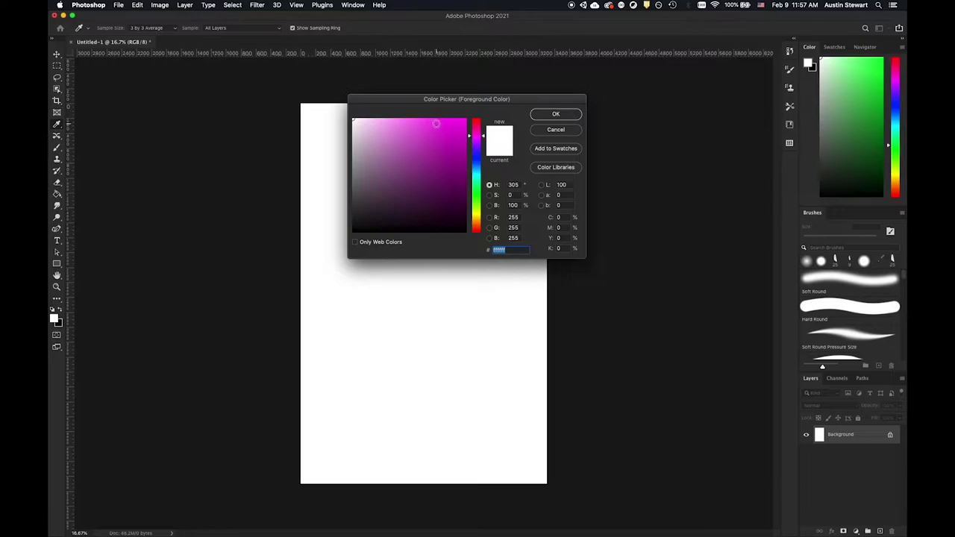
pyautogui.click(439, 125)
pyautogui.click(555, 115)
pyautogui.moveTo(358, 174)
pyautogui.mouseDown()
pyautogui.moveTo(444, 204)
pyautogui.moveTo(427, 348)
pyautogui.moveTo(328, 431)
pyautogui.mouseUp()
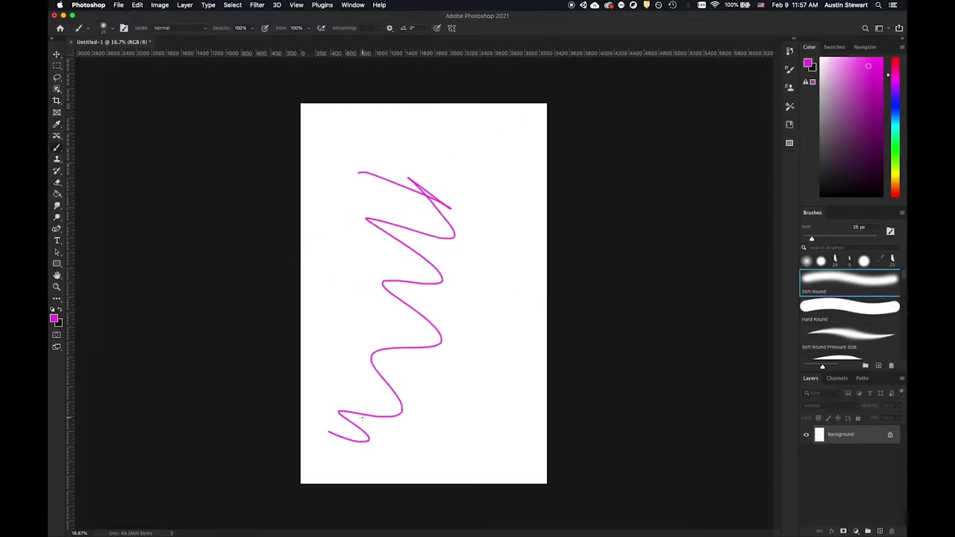
pyautogui.press('super+z')
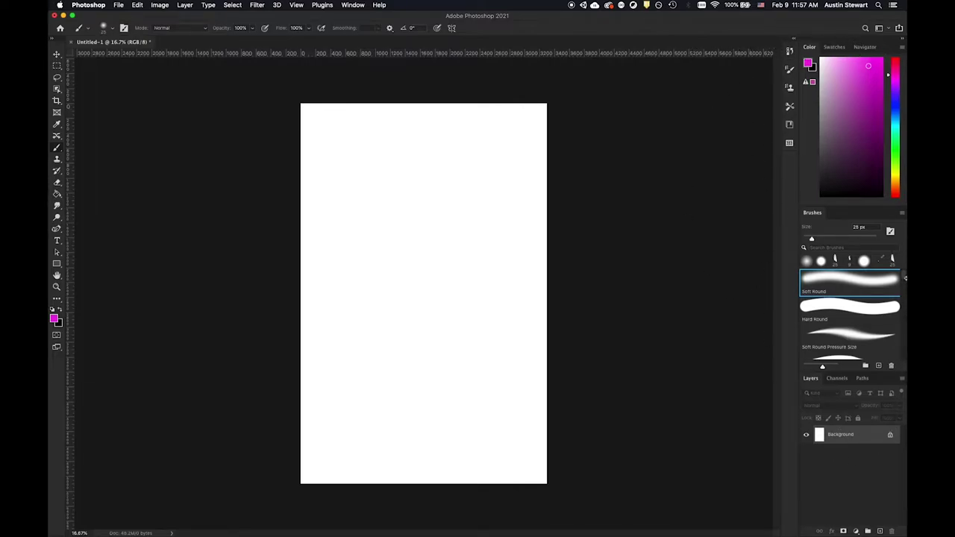
# Change the workspace to Essentials (Default)
pyautogui.click(351, 4)
pyautogui.moveTo(355, 25)
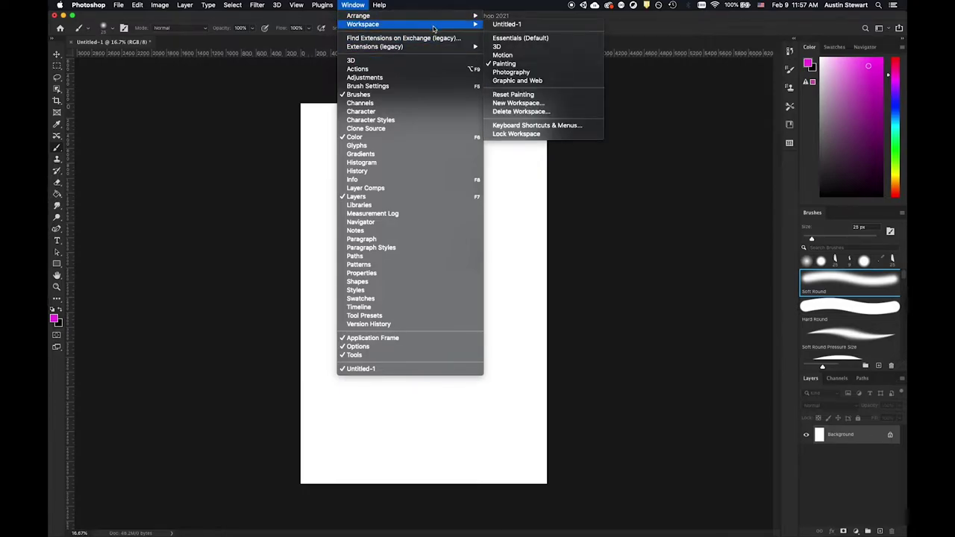
pyautogui.moveTo(452, 27)
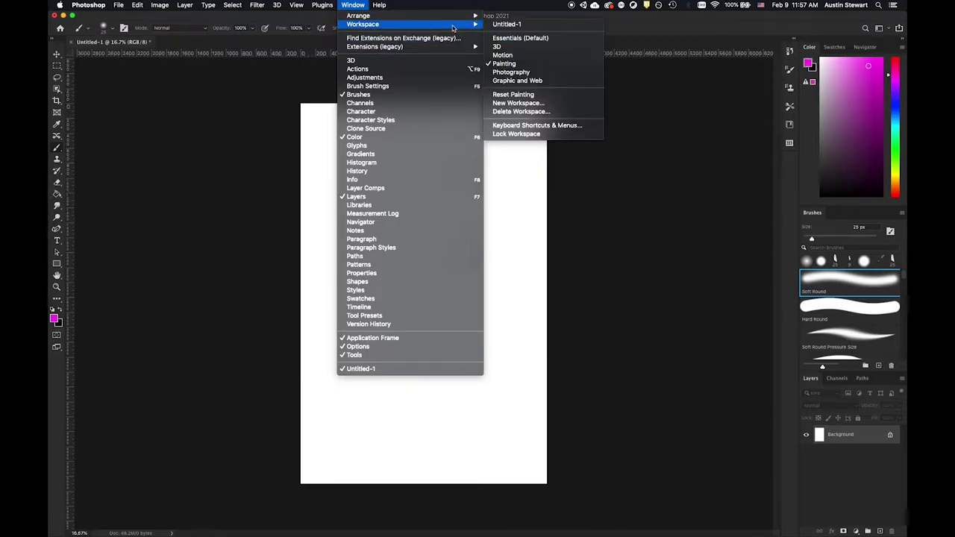
pyautogui.click(511, 38)
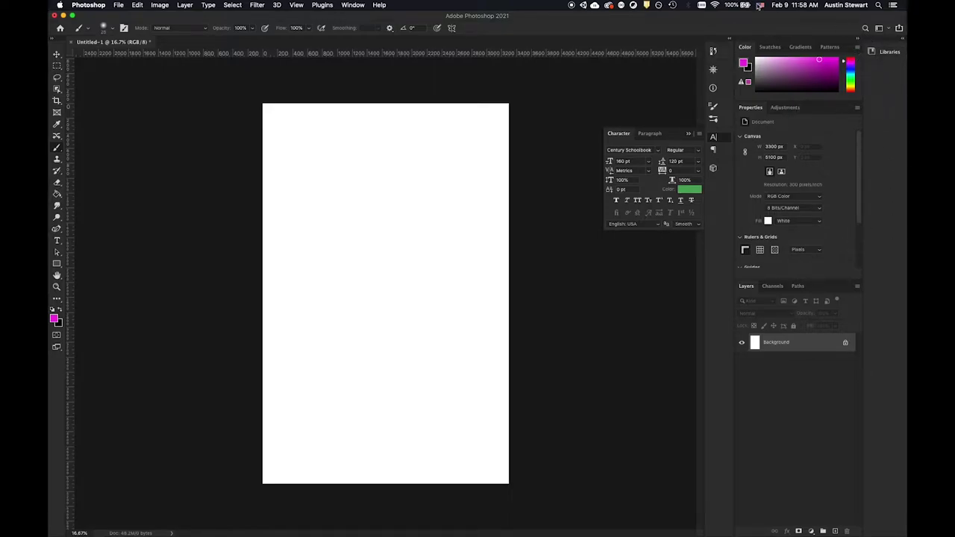
# Change the workspace back to Painting
pyautogui.click(353, 5)
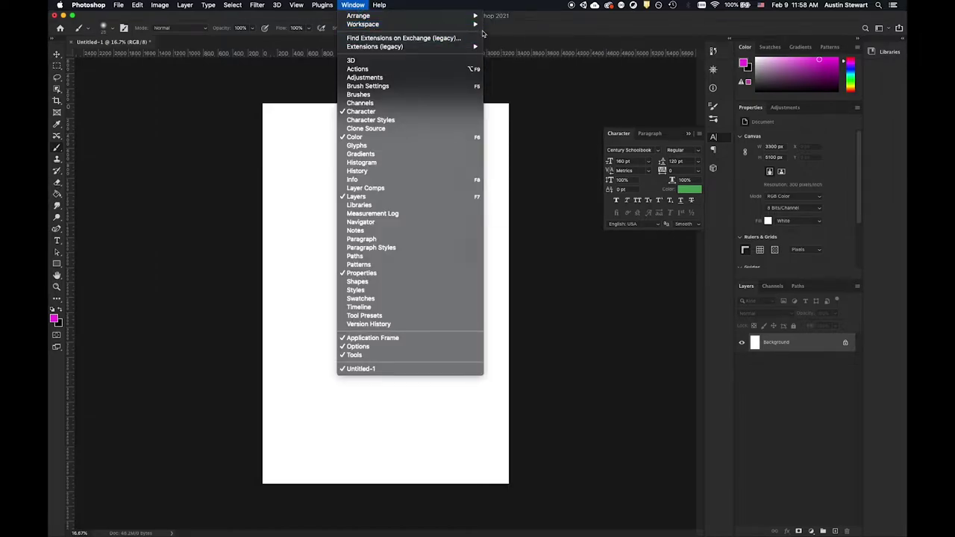
pyautogui.moveTo(475, 24)
pyautogui.click(516, 65)
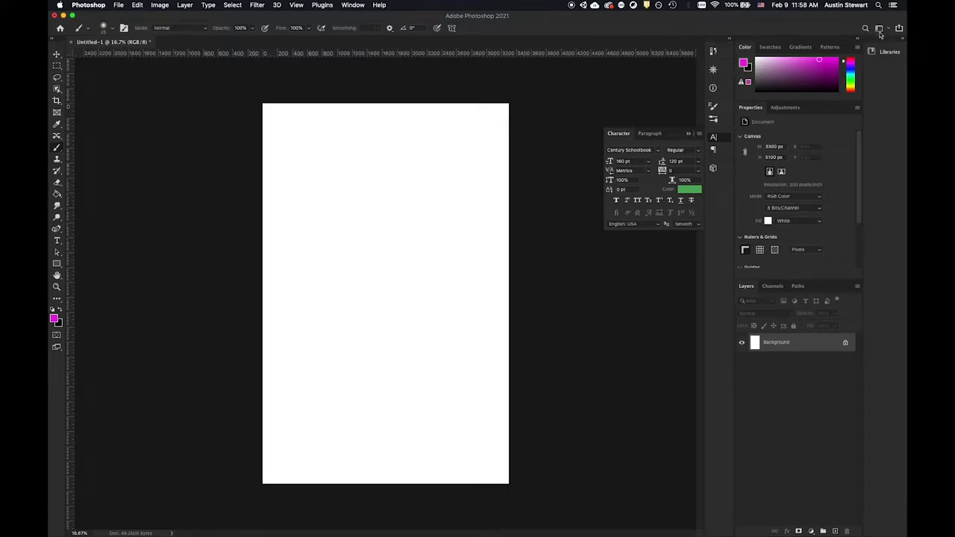
pyautogui.click(885, 30)
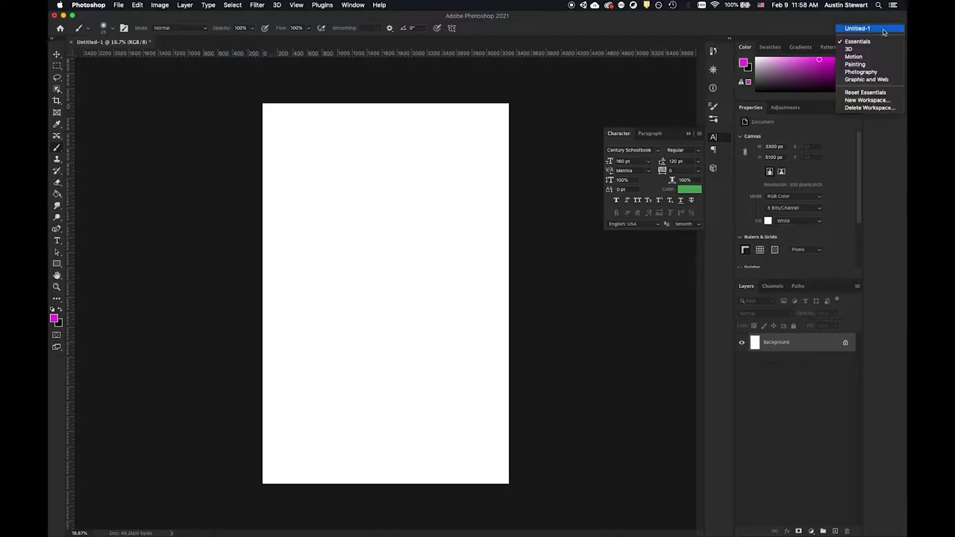
pyautogui.click(872, 65)
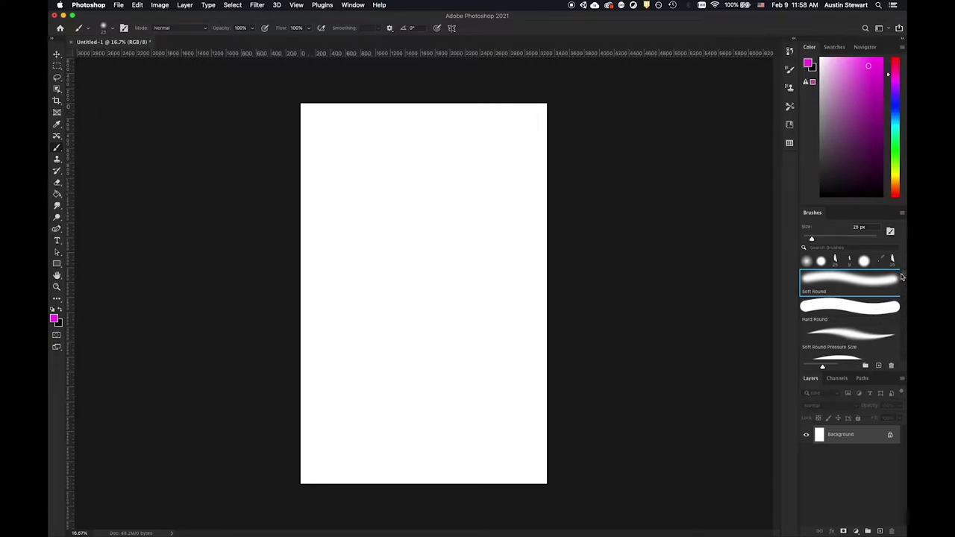
# Browse to the end of the brush presets and open Adobe's web page for getting more brushes
pyautogui.scroll(-10, 901, 279)
pyautogui.scroll(-10, 903, 291)
pyautogui.scroll(-10, 903, 313)
pyautogui.scroll(-10, 903, 336)
pyautogui.scroll(-5, 903, 351)
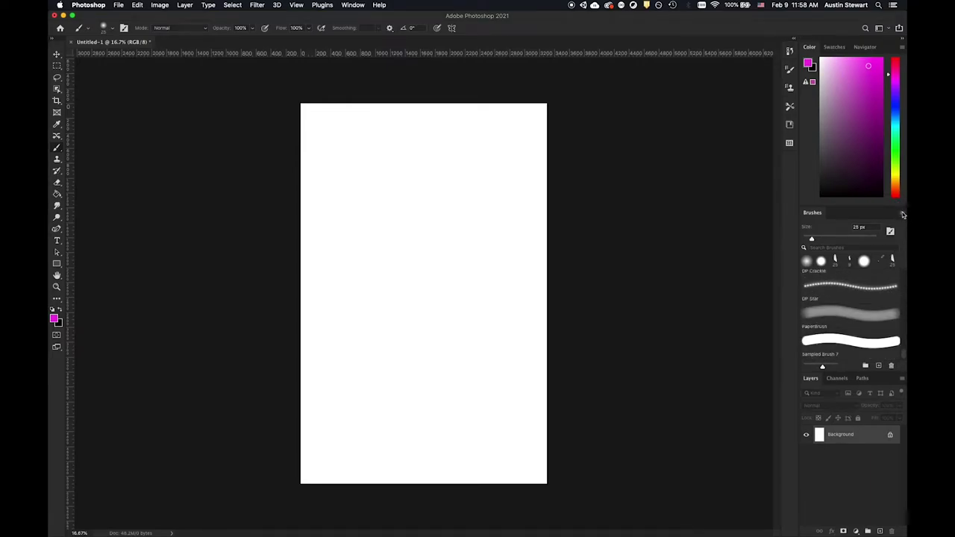
pyautogui.click(902, 214)
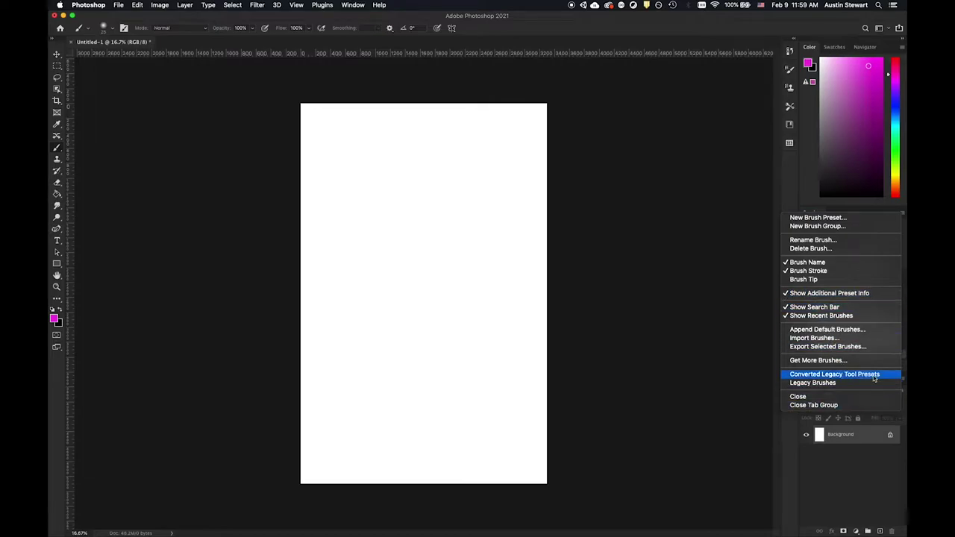
pyautogui.click(820, 363)
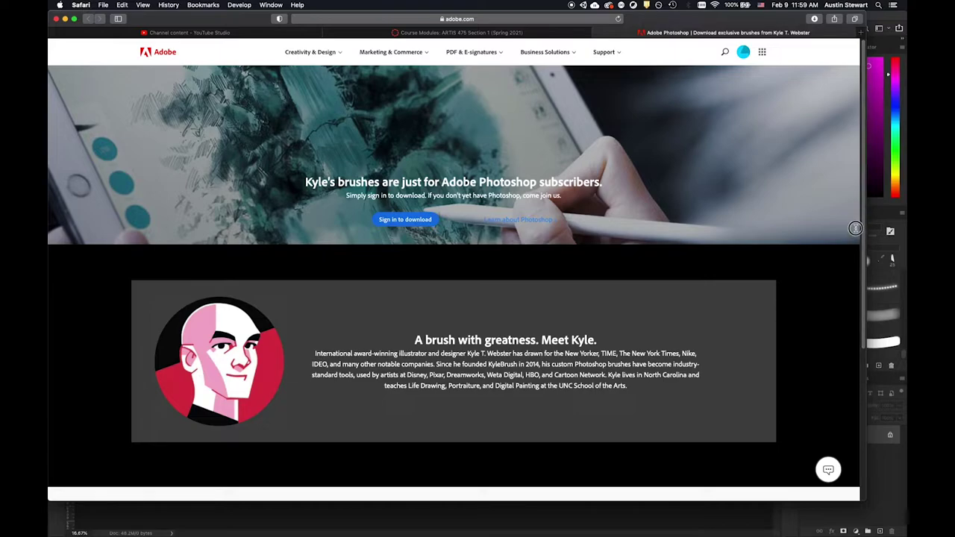
# Look over Adobe's brush download page in Safari, and switch back to Photoshop
pyautogui.moveTo(863, 249); pyautogui.dragTo(869, 395)
pyautogui.scroll(15, 835, 273)
pyautogui.click(596, 34)
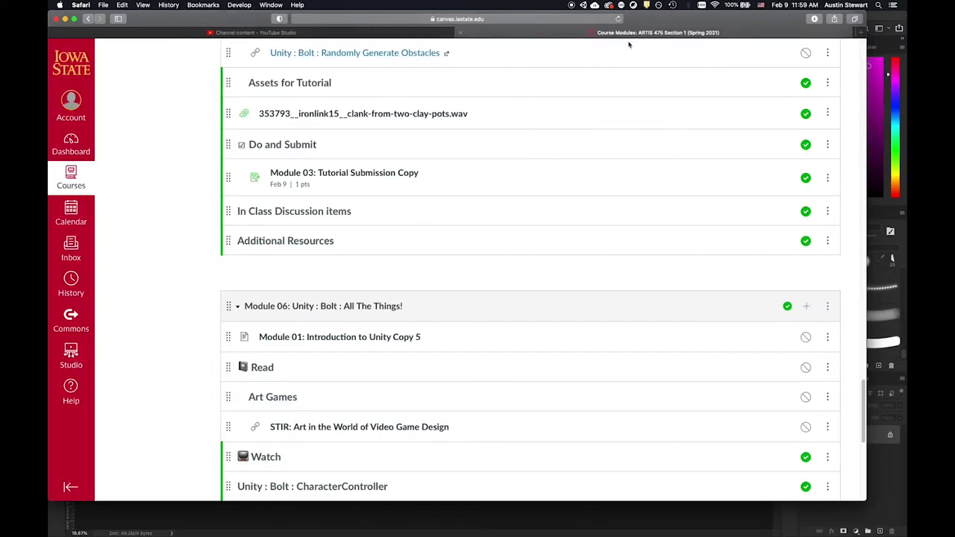
pyautogui.click(851, 514)
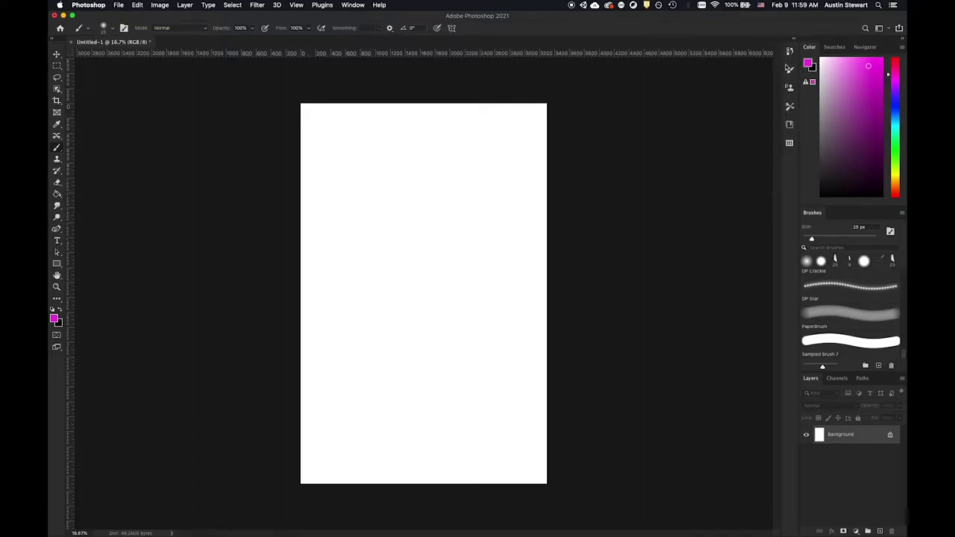
# Review the available Brush Settings for the current brush, and close them again
pyautogui.click(788, 69)
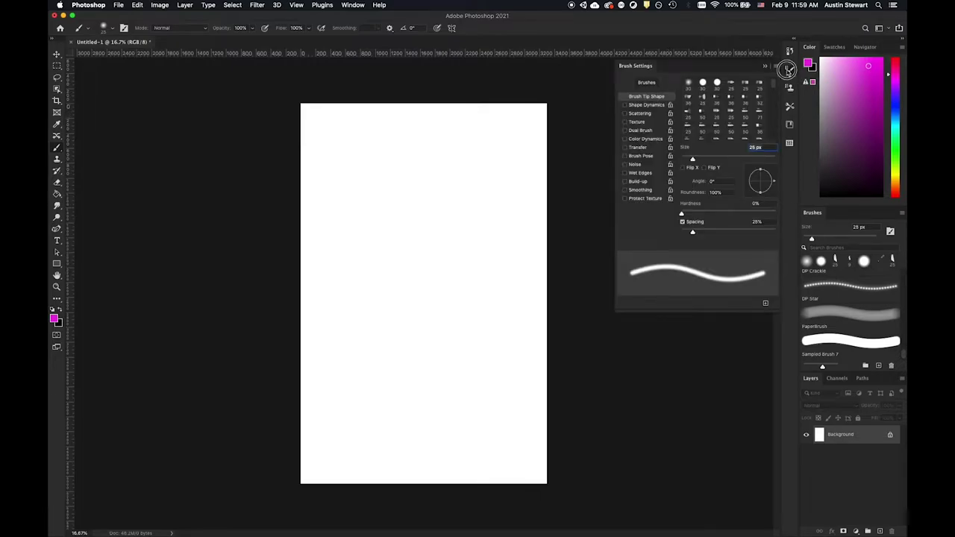
pyautogui.click(788, 69)
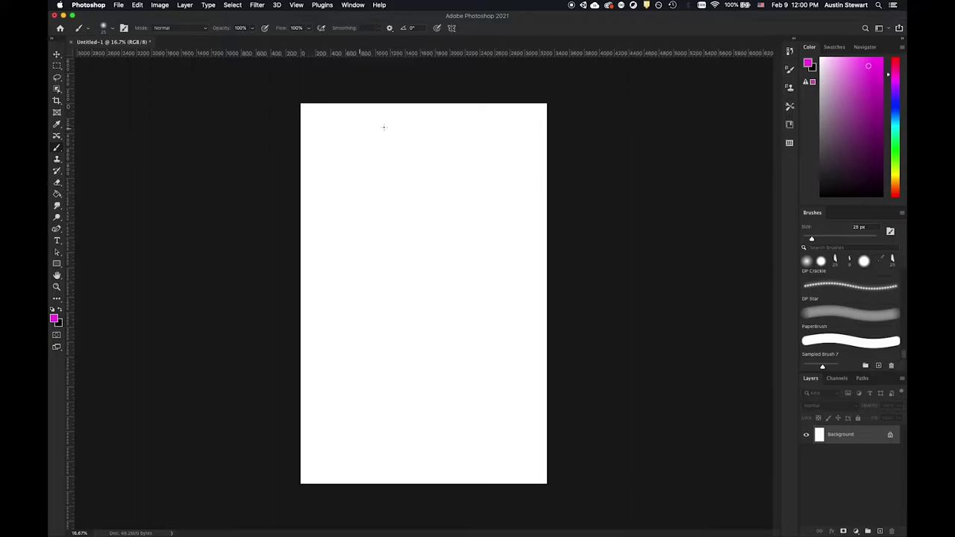
# Paint several loose curved magenta strokes across the canvas with the PaperBrush preset
pyautogui.click(836, 317)
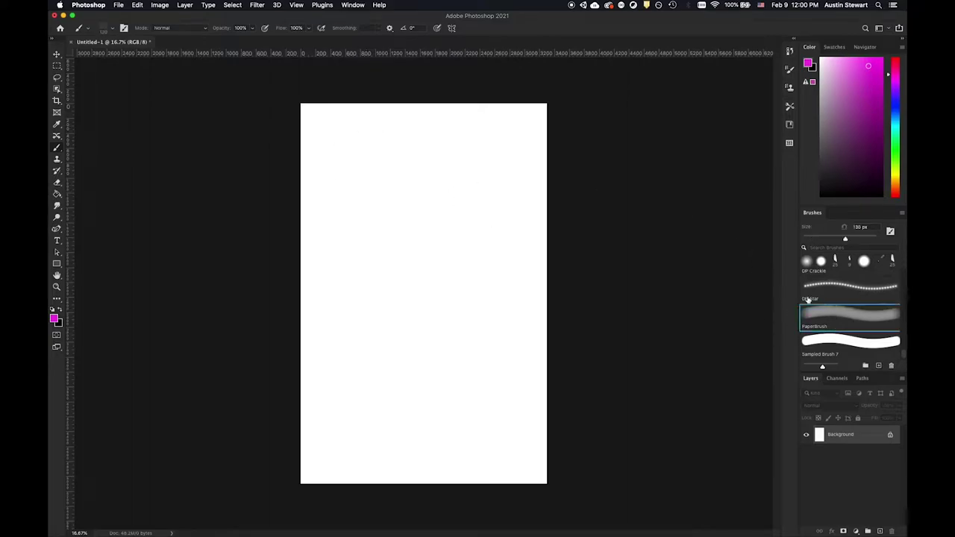
pyautogui.moveTo(327, 145)
pyautogui.mouseDown()
pyautogui.moveTo(437, 218)
pyautogui.moveTo(425, 212)
pyautogui.moveTo(415, 232)
pyautogui.moveTo(382, 244)
pyautogui.moveTo(359, 284)
pyautogui.moveTo(408, 349)
pyautogui.moveTo(483, 298)
pyautogui.mouseUp()
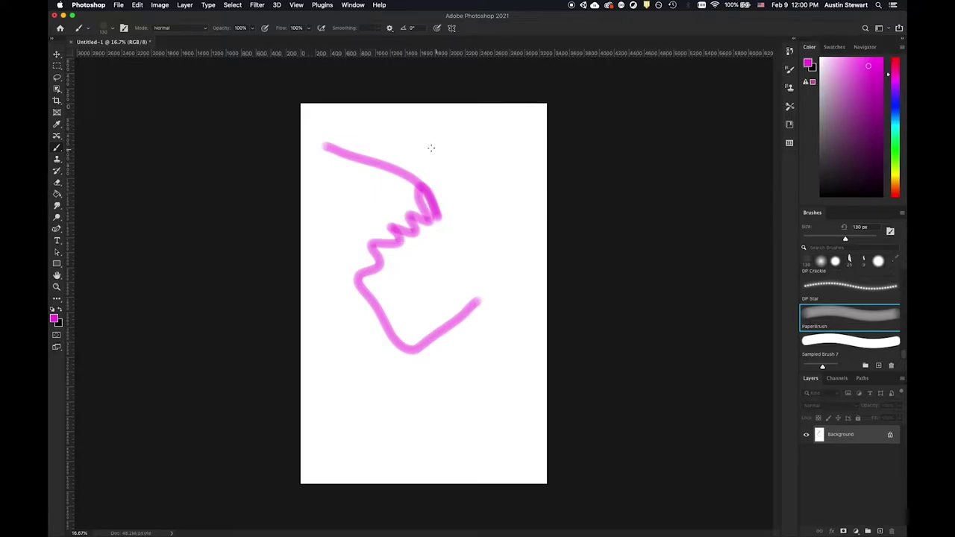
pyautogui.moveTo(408, 121); pyautogui.dragTo(482, 196)
pyautogui.moveTo(425, 140)
pyautogui.mouseDown()
pyautogui.moveTo(438, 223)
pyautogui.moveTo(514, 258)
pyautogui.moveTo(490, 238)
pyautogui.moveTo(441, 266)
pyautogui.mouseUp()
pyautogui.moveTo(377, 308)
pyautogui.mouseDown()
pyautogui.moveTo(464, 339)
pyautogui.moveTo(452, 368)
pyautogui.mouseUp()
pyautogui.moveTo(439, 381); pyautogui.dragTo(401, 389)
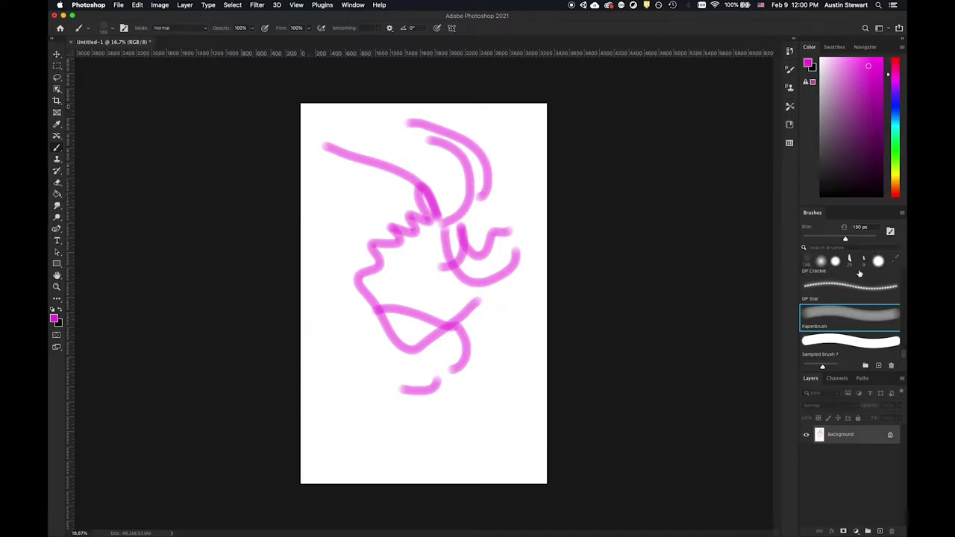
# Paint a jagged magenta stroke with the recently used Soft Round brush, and switch back to the recent PaperBrush
pyautogui.click(807, 261)
pyautogui.moveTo(376, 183)
pyautogui.mouseDown()
pyautogui.moveTo(373, 219)
pyautogui.moveTo(333, 211)
pyautogui.moveTo(356, 171)
pyautogui.moveTo(419, 170)
pyautogui.mouseUp()
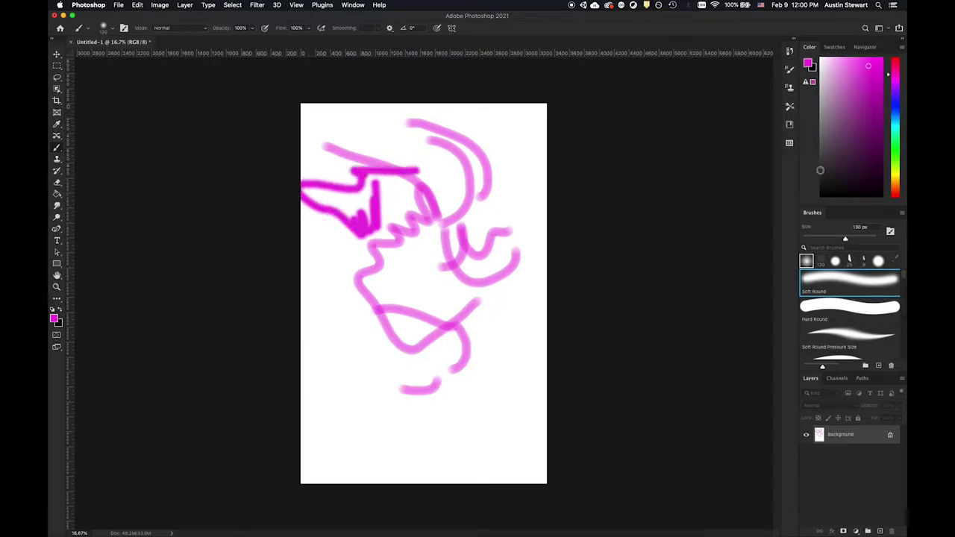
pyautogui.click(823, 262)
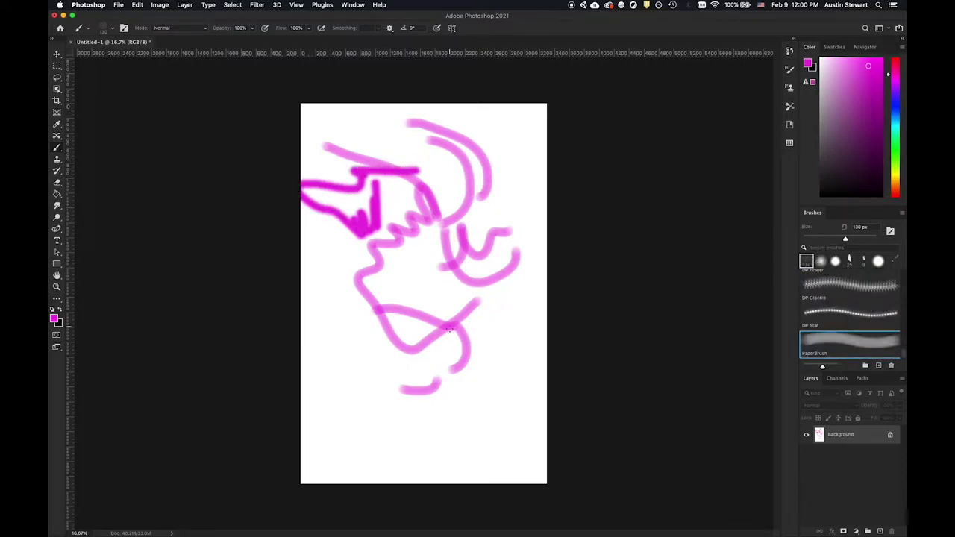
# Paint more large looping magenta strokes across the middle and lower canvas with the PaperBrush
pyautogui.moveTo(489, 156)
pyautogui.mouseDown()
pyautogui.moveTo(520, 267)
pyautogui.moveTo(416, 351)
pyautogui.mouseUp()
pyautogui.moveTo(486, 288)
pyautogui.mouseDown()
pyautogui.moveTo(420, 357)
pyautogui.moveTo(405, 413)
pyautogui.moveTo(328, 337)
pyautogui.moveTo(441, 395)
pyautogui.moveTo(377, 196)
pyautogui.mouseUp()
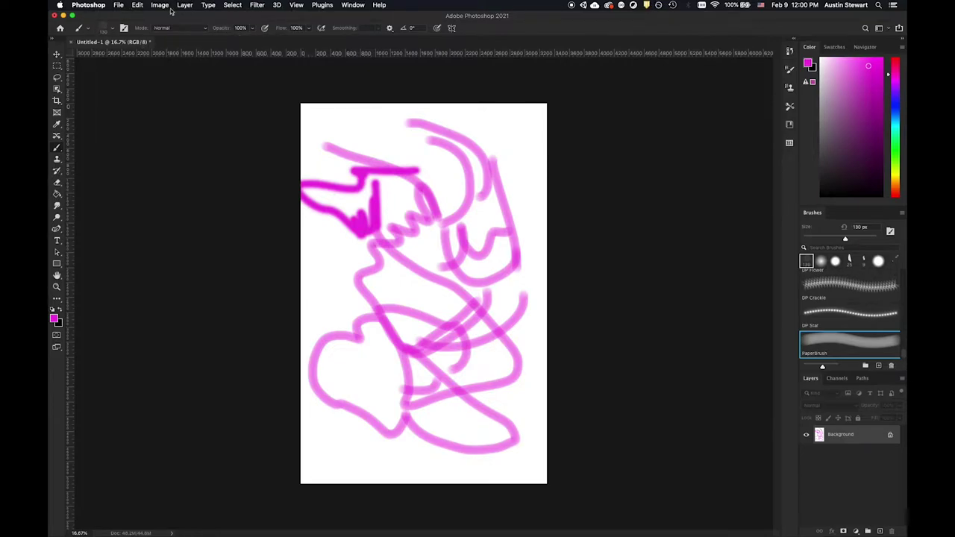
# Flatten the PaperBrush tip into an ellipse angled at 64° and paint magenta strokes down the canvas
pyautogui.click(110, 30)
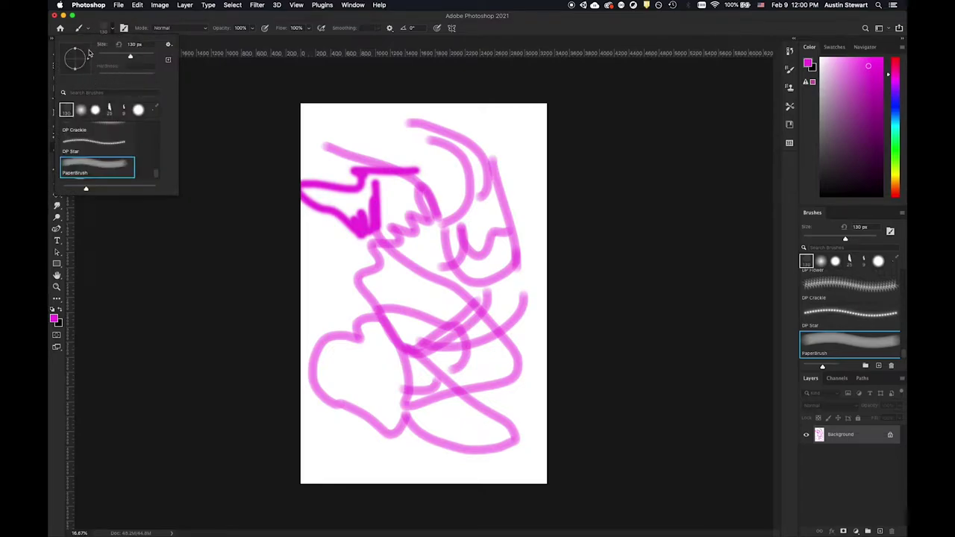
pyautogui.moveTo(131, 56)
pyautogui.mouseDown()
pyautogui.moveTo(153, 57)
pyautogui.moveTo(81, 58)
pyautogui.moveTo(87, 67)
pyautogui.moveTo(80, 53)
pyautogui.moveTo(94, 68)
pyautogui.moveTo(82, 67)
pyautogui.moveTo(136, 72)
pyautogui.mouseUp()
pyautogui.click(339, 140)
pyautogui.moveTo(332, 124)
pyautogui.mouseDown()
pyautogui.moveTo(397, 154)
pyautogui.moveTo(341, 149)
pyautogui.moveTo(352, 126)
pyautogui.moveTo(347, 276)
pyautogui.moveTo(316, 307)
pyautogui.moveTo(356, 300)
pyautogui.moveTo(346, 259)
pyautogui.moveTo(402, 255)
pyautogui.mouseUp()
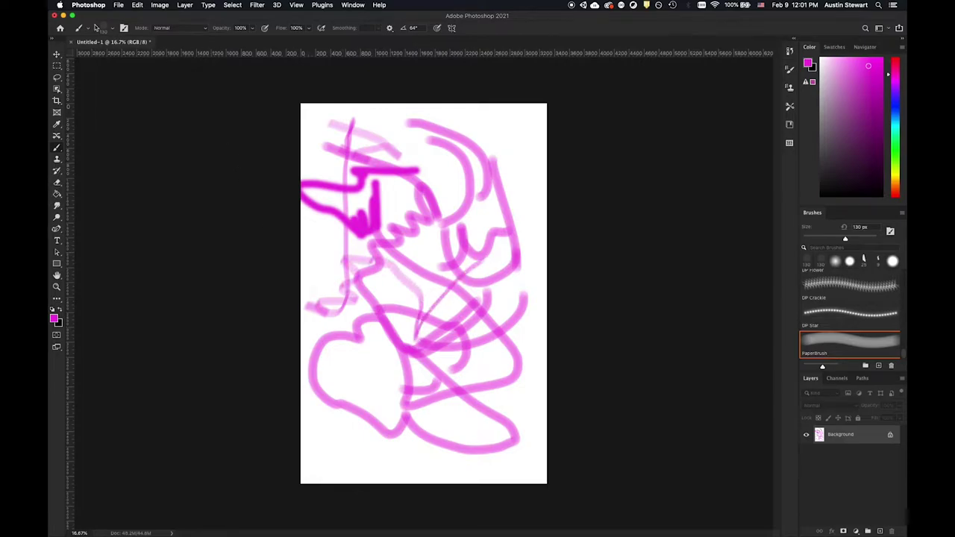
# Rotate the elliptical brush tip to -49° and paint a jagged magenta stroke from the upper edge to the canvas middle
pyautogui.click(86, 29)
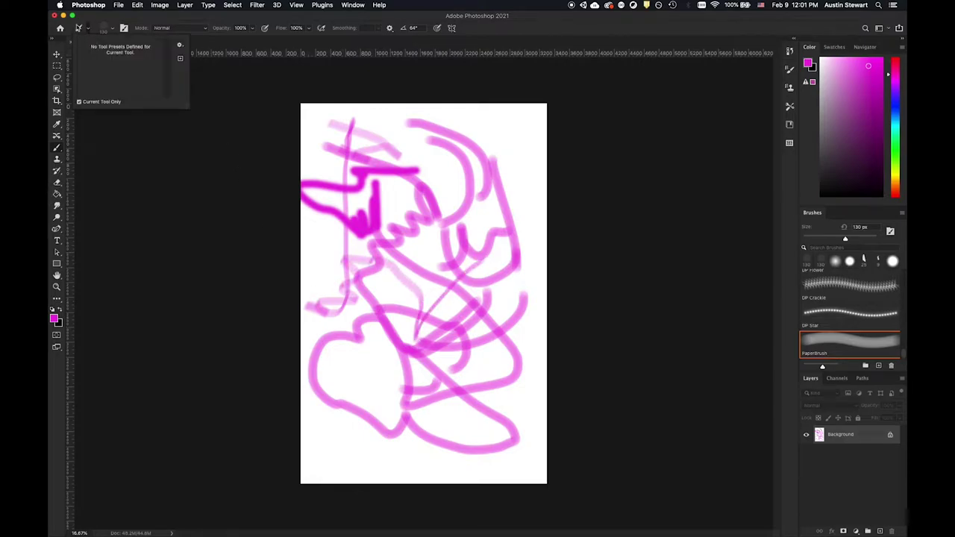
pyautogui.click(105, 29)
pyautogui.moveTo(90, 55); pyautogui.dragTo(87, 71)
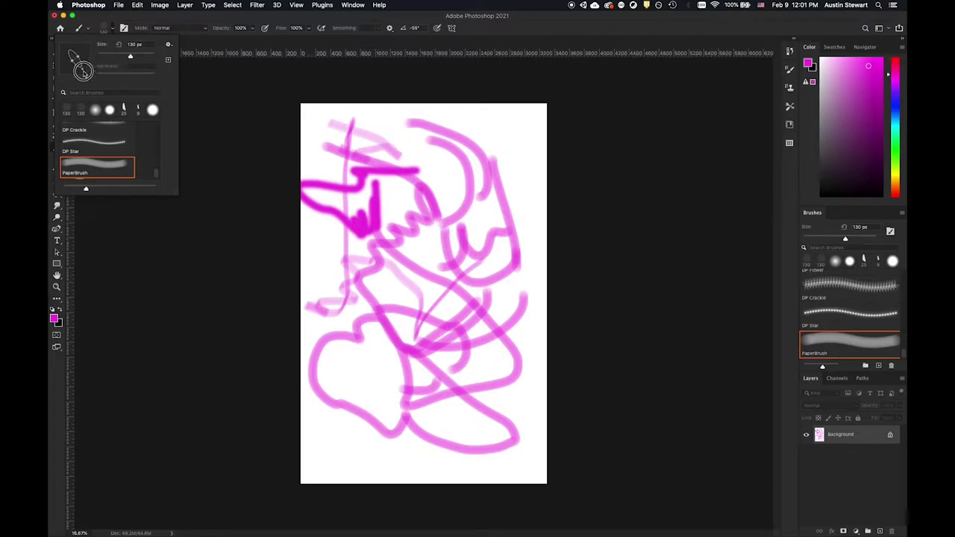
pyautogui.moveTo(466, 119)
pyautogui.mouseDown()
pyautogui.moveTo(509, 136)
pyautogui.moveTo(539, 215)
pyautogui.moveTo(463, 226)
pyautogui.moveTo(377, 370)
pyautogui.mouseUp()
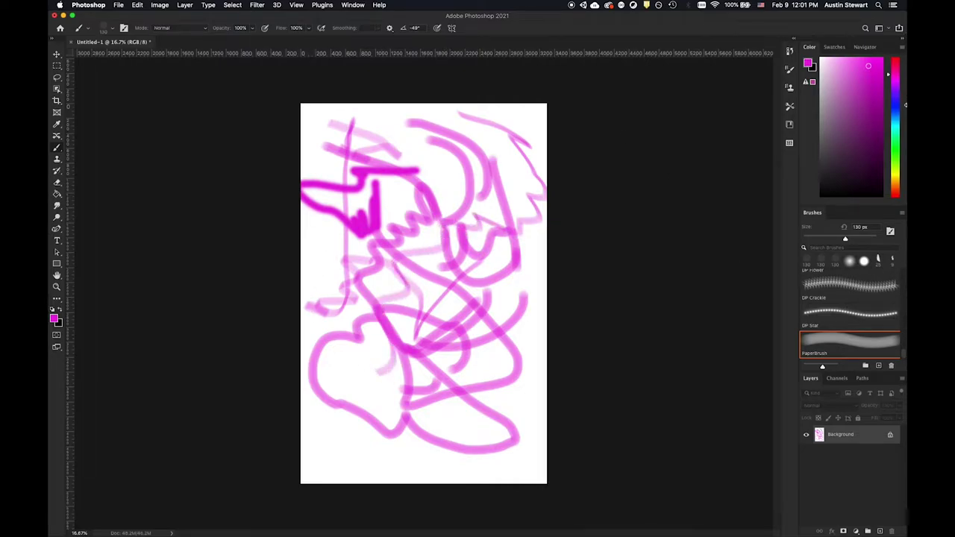
# Change the foreground color to dark blue and paint a jagged stroke down the middle of the canvas
pyautogui.click(895, 106)
pyautogui.click(865, 111)
pyautogui.moveTo(390, 158)
pyautogui.mouseDown()
pyautogui.moveTo(426, 159)
pyautogui.moveTo(476, 219)
pyautogui.moveTo(488, 274)
pyautogui.moveTo(409, 339)
pyautogui.moveTo(360, 413)
pyautogui.mouseUp()
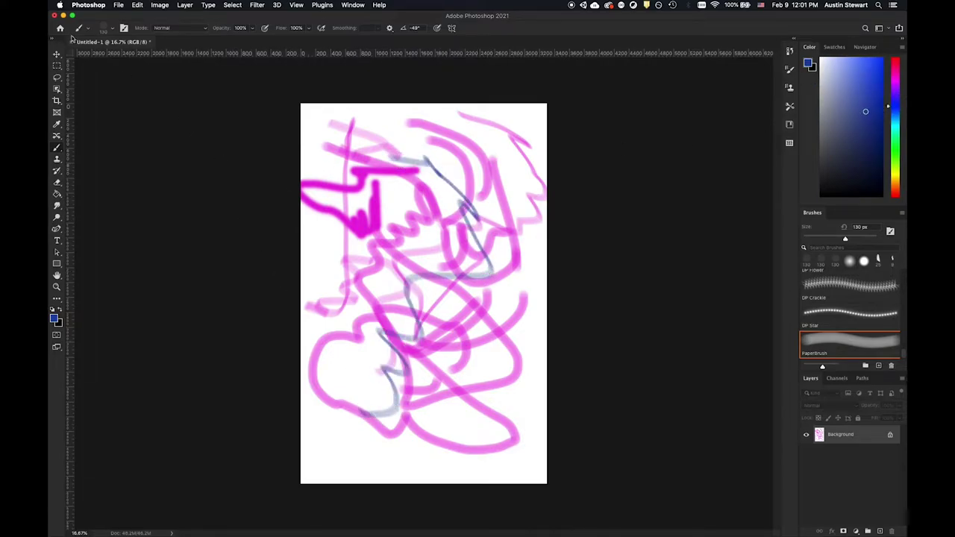
# Look over the brush preset options for creating, importing and getting more brushes, and close them again
pyautogui.click(110, 30)
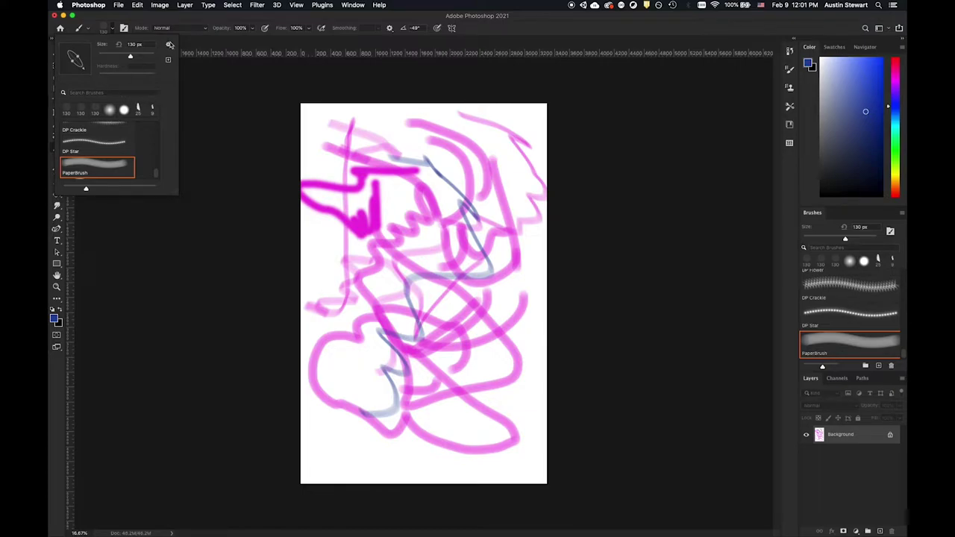
pyautogui.click(170, 44)
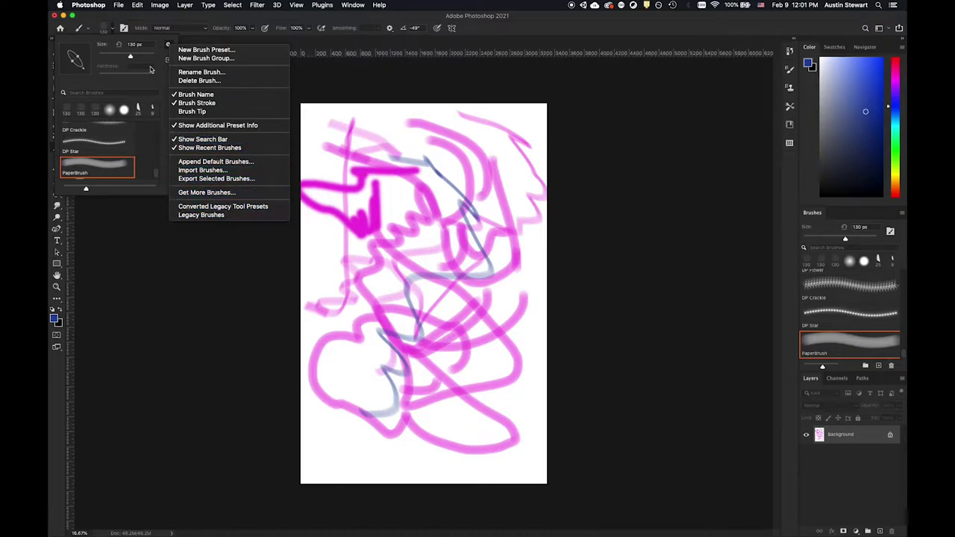
pyautogui.click(145, 44)
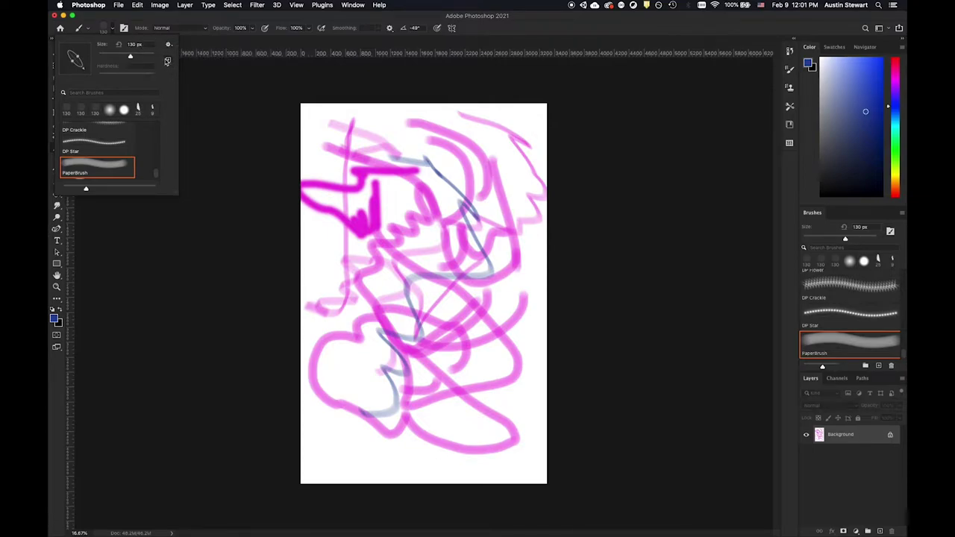
pyautogui.click(158, 21)
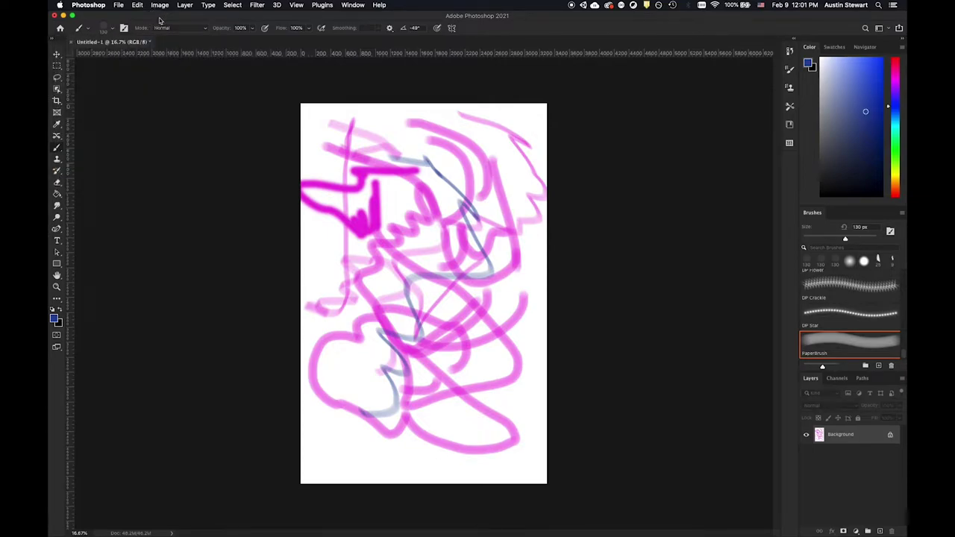
# Set the brush blending mode to Difference and scribble over the existing magenta and blue strokes
pyautogui.click(206, 31)
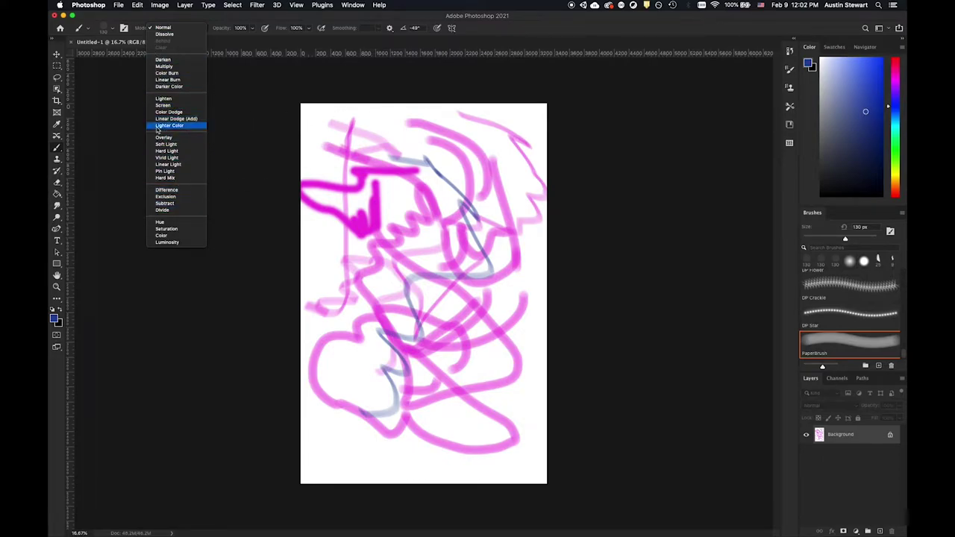
pyautogui.click(166, 190)
pyautogui.moveTo(373, 162)
pyautogui.mouseDown()
pyautogui.moveTo(400, 186)
pyautogui.moveTo(500, 187)
pyautogui.moveTo(473, 156)
pyautogui.moveTo(475, 143)
pyautogui.moveTo(411, 149)
pyautogui.mouseUp()
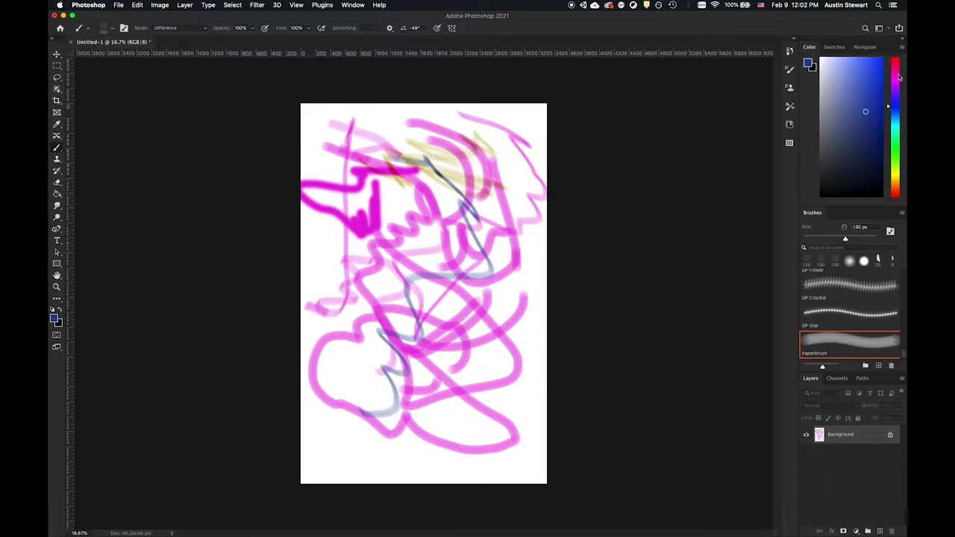
pyautogui.moveTo(499, 159)
pyautogui.mouseDown()
pyautogui.moveTo(414, 237)
pyautogui.moveTo(405, 348)
pyautogui.moveTo(460, 135)
pyautogui.mouseUp()
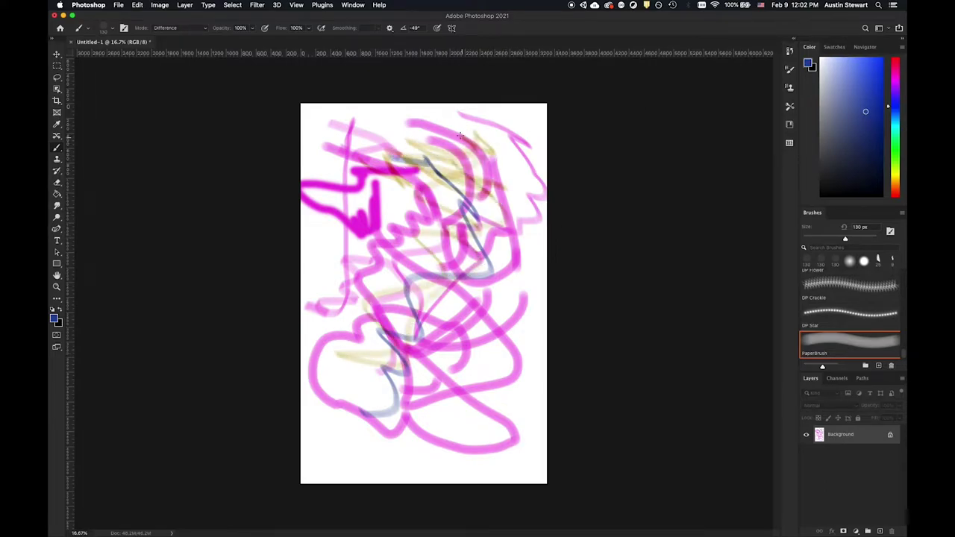
# Return the blending mode to Normal, and paint a dense blue zigzag on the lower canvas with the recent Soft Round brush
pyautogui.click(203, 30)
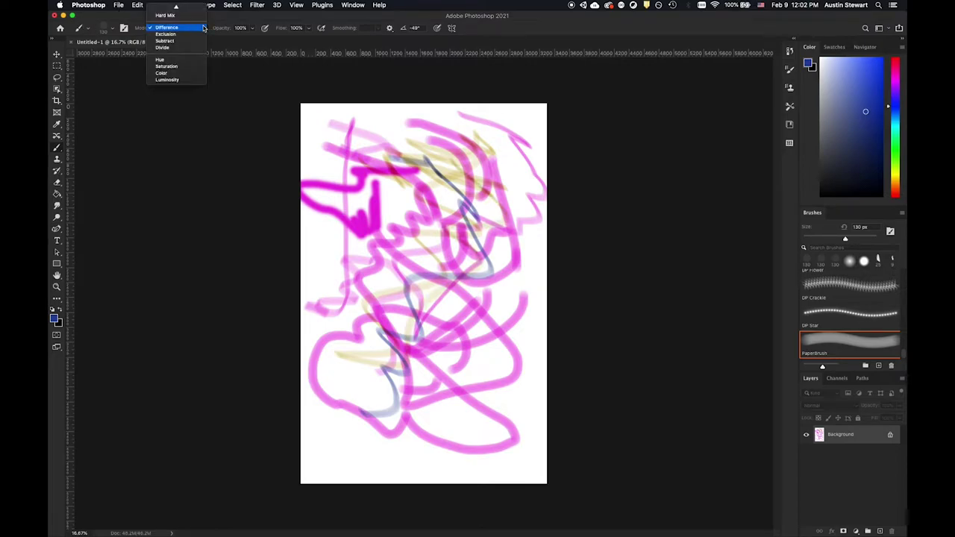
pyautogui.click(166, 9)
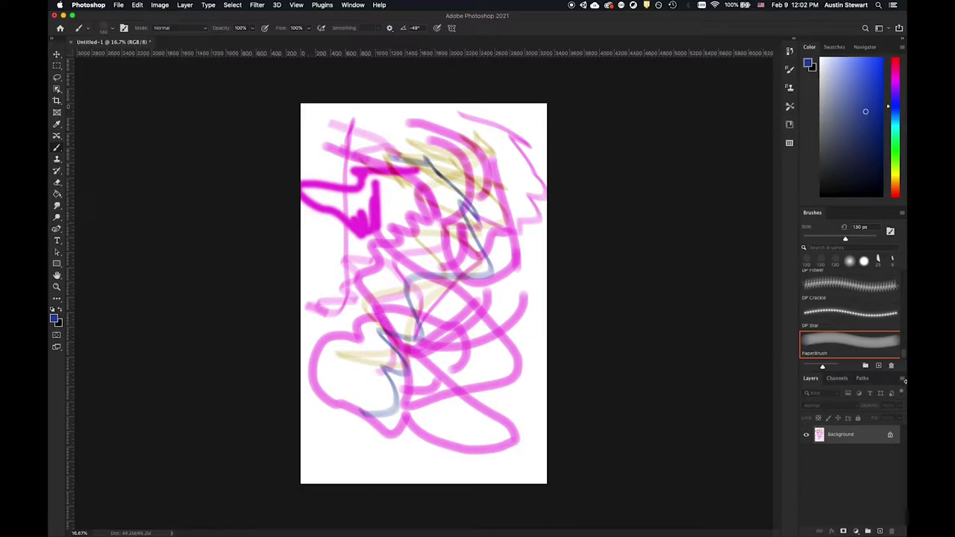
pyautogui.click(848, 261)
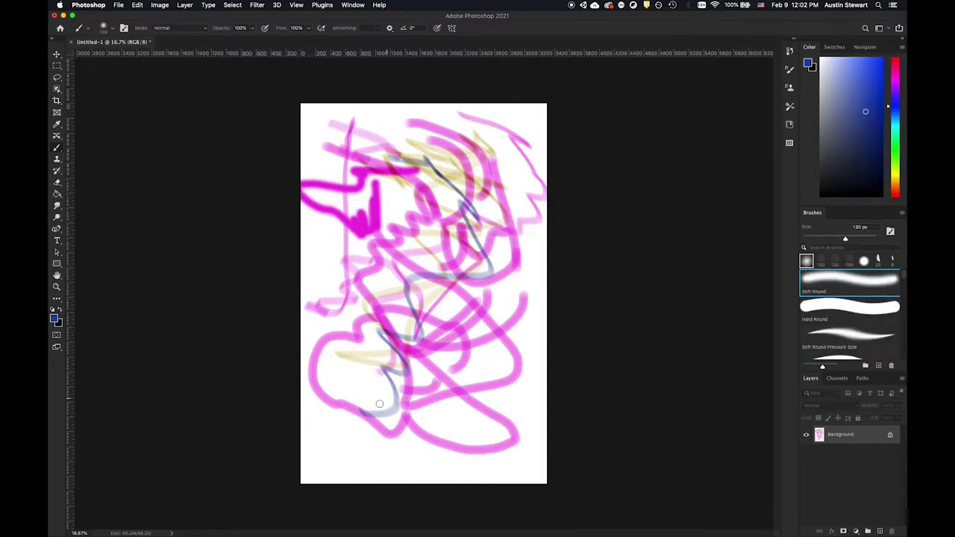
pyautogui.moveTo(326, 435)
pyautogui.mouseDown()
pyautogui.moveTo(412, 467)
pyautogui.moveTo(328, 428)
pyautogui.moveTo(389, 439)
pyautogui.moveTo(330, 391)
pyautogui.moveTo(415, 404)
pyautogui.moveTo(418, 386)
pyautogui.moveTo(355, 358)
pyautogui.mouseUp()
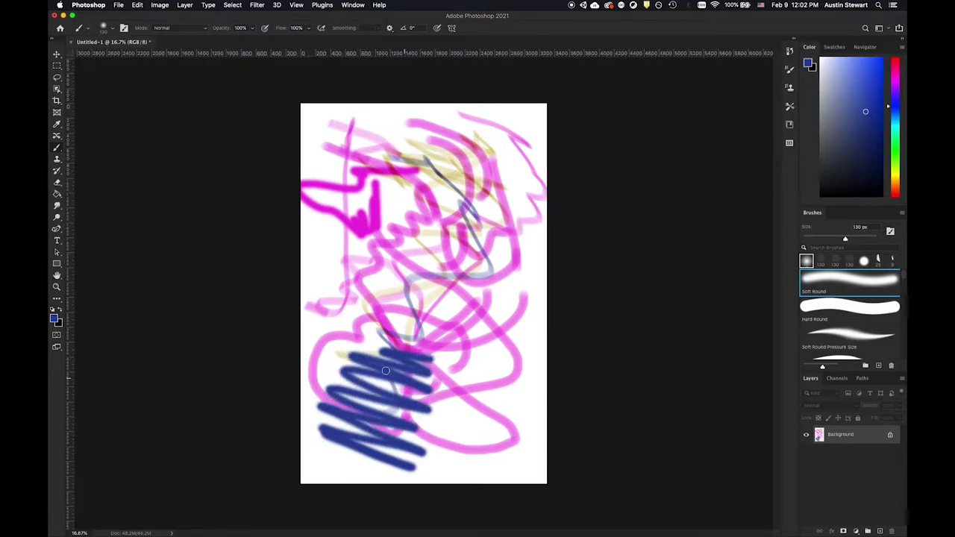
# Lower the brush opacity to 38% and paint overlapping blue scribbles along the canvas's left side
pyautogui.click(252, 29)
pyautogui.click(228, 42)
pyautogui.moveTo(350, 178)
pyautogui.mouseDown()
pyautogui.moveTo(372, 263)
pyautogui.moveTo(351, 289)
pyautogui.moveTo(352, 336)
pyautogui.moveTo(329, 278)
pyautogui.moveTo(352, 282)
pyautogui.moveTo(321, 272)
pyautogui.moveTo(351, 281)
pyautogui.moveTo(322, 272)
pyautogui.moveTo(312, 250)
pyautogui.moveTo(346, 291)
pyautogui.moveTo(319, 247)
pyautogui.moveTo(343, 261)
pyautogui.moveTo(333, 246)
pyautogui.moveTo(324, 308)
pyautogui.moveTo(327, 245)
pyautogui.moveTo(318, 230)
pyautogui.moveTo(331, 295)
pyautogui.moveTo(318, 228)
pyautogui.moveTo(342, 239)
pyautogui.moveTo(350, 228)
pyautogui.moveTo(294, 295)
pyautogui.moveTo(314, 212)
pyautogui.moveTo(341, 279)
pyautogui.moveTo(370, 307)
pyautogui.moveTo(368, 235)
pyautogui.moveTo(316, 332)
pyautogui.moveTo(333, 303)
pyautogui.moveTo(324, 239)
pyautogui.moveTo(362, 323)
pyautogui.moveTo(333, 239)
pyautogui.moveTo(347, 350)
pyautogui.moveTo(350, 246)
pyautogui.moveTo(311, 286)
pyautogui.moveTo(328, 269)
pyautogui.moveTo(308, 244)
pyautogui.moveTo(358, 267)
pyautogui.mouseUp()
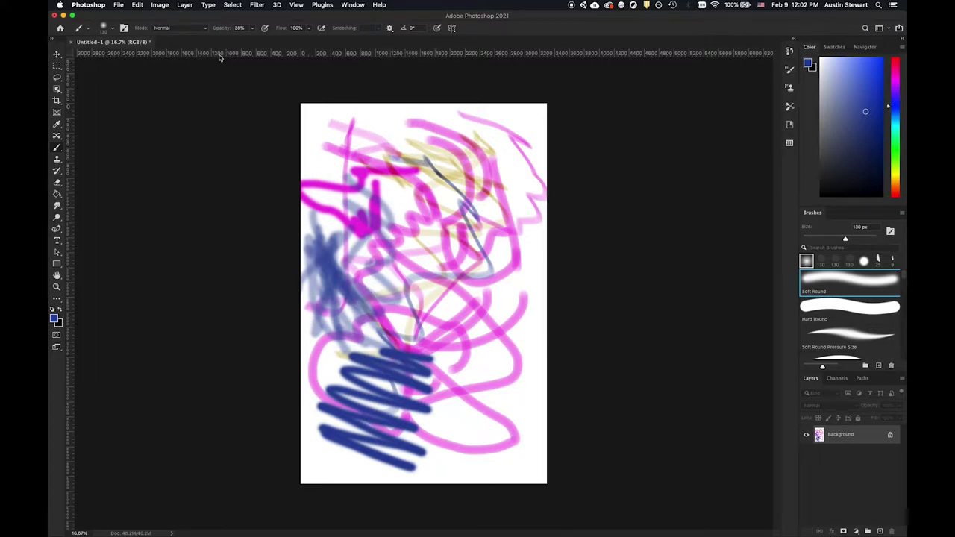
# Restore the brush opacity to 100% with pen pressure controlling opacity, and paint blue strokes of varying pressure across the upper canvas
pyautogui.click(252, 29)
pyautogui.moveTo(252, 35); pyautogui.dragTo(277, 38)
pyautogui.click(258, 22)
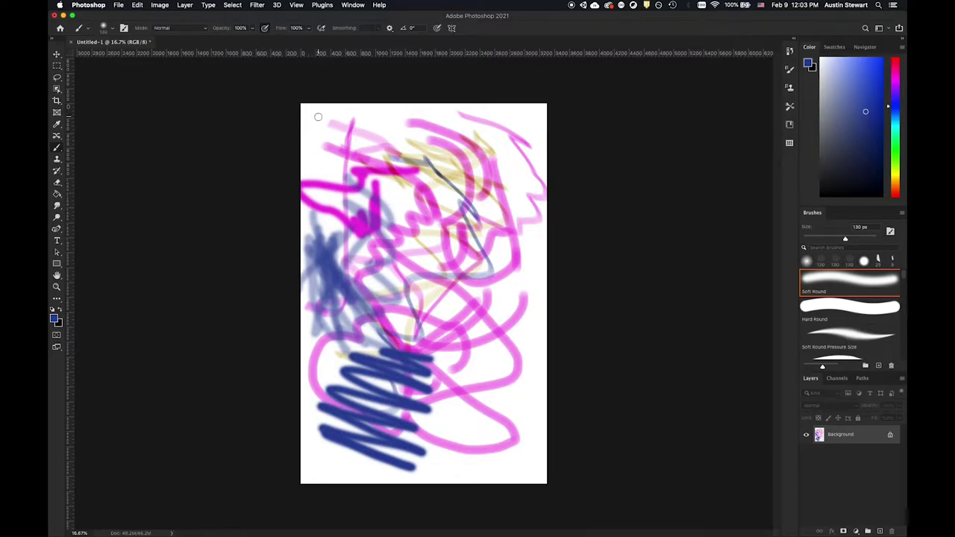
pyautogui.moveTo(315, 114)
pyautogui.mouseDown()
pyautogui.moveTo(393, 119)
pyautogui.moveTo(391, 129)
pyautogui.moveTo(330, 137)
pyautogui.moveTo(351, 170)
pyautogui.moveTo(323, 169)
pyautogui.moveTo(331, 164)
pyautogui.moveTo(352, 214)
pyautogui.moveTo(337, 197)
pyautogui.moveTo(309, 194)
pyautogui.moveTo(328, 191)
pyautogui.moveTo(356, 211)
pyautogui.moveTo(375, 197)
pyautogui.moveTo(363, 189)
pyautogui.moveTo(370, 182)
pyautogui.moveTo(383, 191)
pyautogui.moveTo(370, 177)
pyautogui.moveTo(407, 207)
pyautogui.moveTo(365, 174)
pyautogui.moveTo(422, 207)
pyautogui.moveTo(375, 175)
pyautogui.moveTo(417, 196)
pyautogui.moveTo(381, 167)
pyautogui.moveTo(433, 196)
pyautogui.moveTo(376, 160)
pyautogui.moveTo(439, 196)
pyautogui.moveTo(381, 159)
pyautogui.moveTo(439, 184)
pyautogui.moveTo(394, 161)
pyautogui.moveTo(453, 174)
pyautogui.moveTo(429, 155)
pyautogui.moveTo(498, 157)
pyautogui.mouseUp()
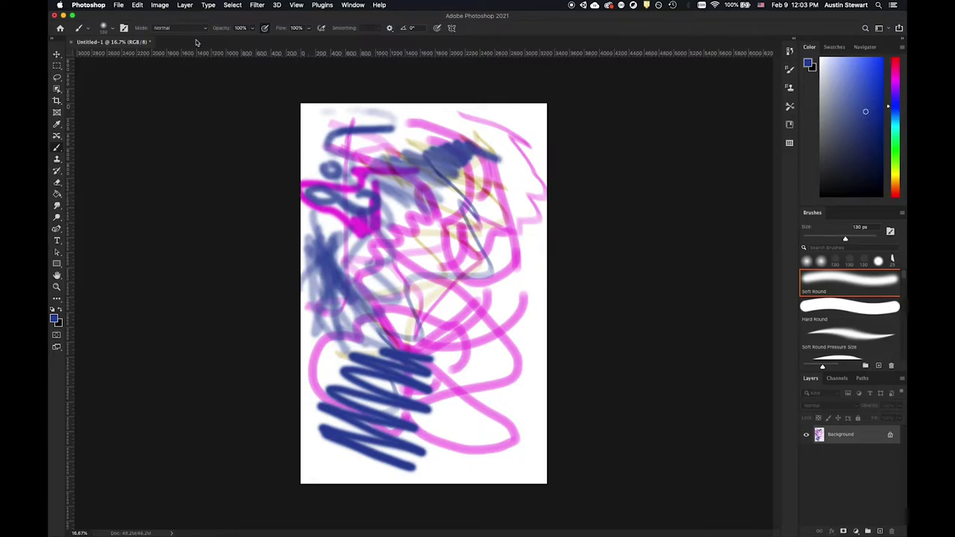
# Turn off pressure-controlled opacity, set the flow to 38%, and paint blue strokes along the canvas's upper and right edges
pyautogui.click(266, 29)
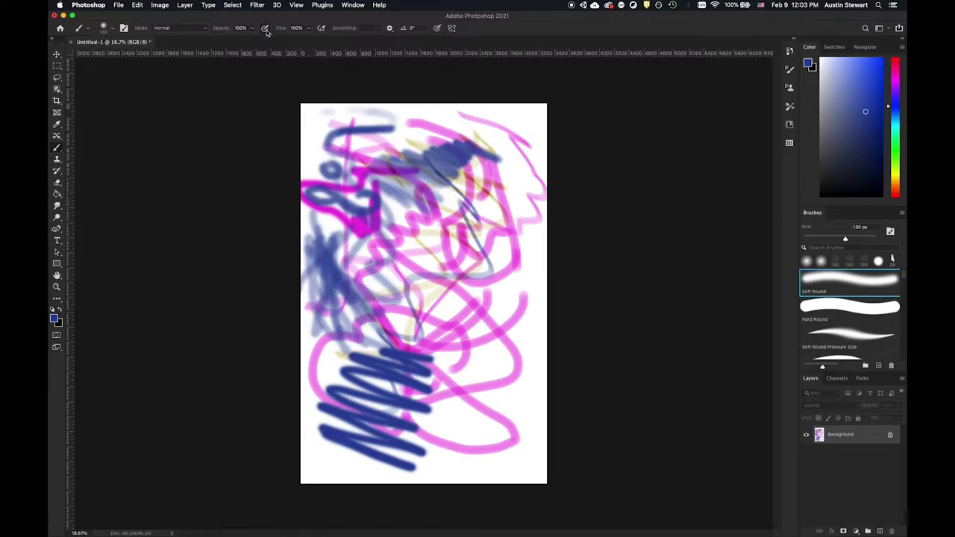
pyautogui.click(309, 29)
pyautogui.click(282, 40)
pyautogui.moveTo(342, 130)
pyautogui.mouseDown()
pyautogui.moveTo(320, 107)
pyautogui.moveTo(491, 149)
pyautogui.moveTo(514, 133)
pyautogui.moveTo(525, 260)
pyautogui.moveTo(505, 160)
pyautogui.moveTo(522, 196)
pyautogui.moveTo(511, 179)
pyautogui.moveTo(514, 221)
pyautogui.mouseUp()
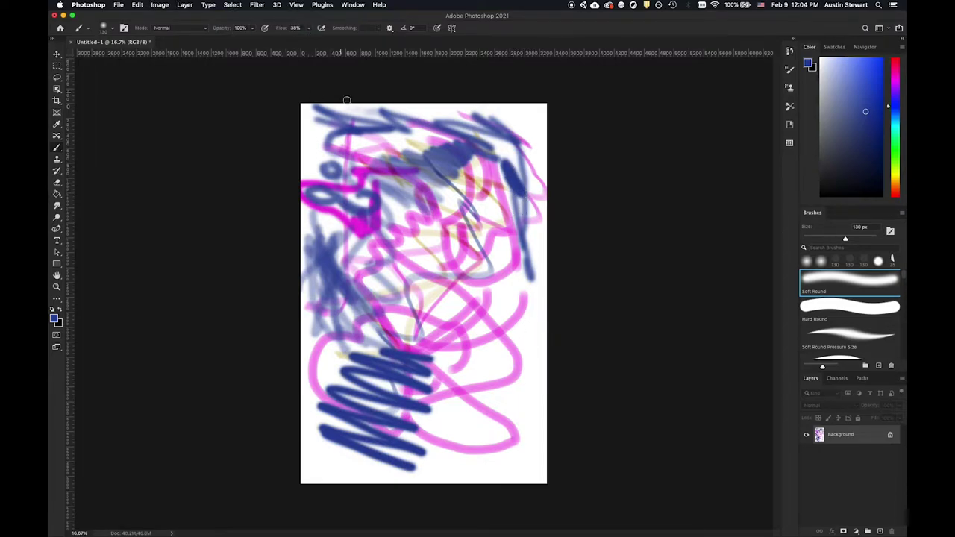
pyautogui.moveTo(536, 422)
pyautogui.mouseDown()
pyautogui.moveTo(508, 324)
pyautogui.moveTo(529, 389)
pyautogui.moveTo(503, 330)
pyautogui.moveTo(519, 397)
pyautogui.moveTo(515, 360)
pyautogui.moveTo(514, 376)
pyautogui.moveTo(504, 358)
pyautogui.moveTo(499, 385)
pyautogui.moveTo(468, 359)
pyautogui.mouseUp()
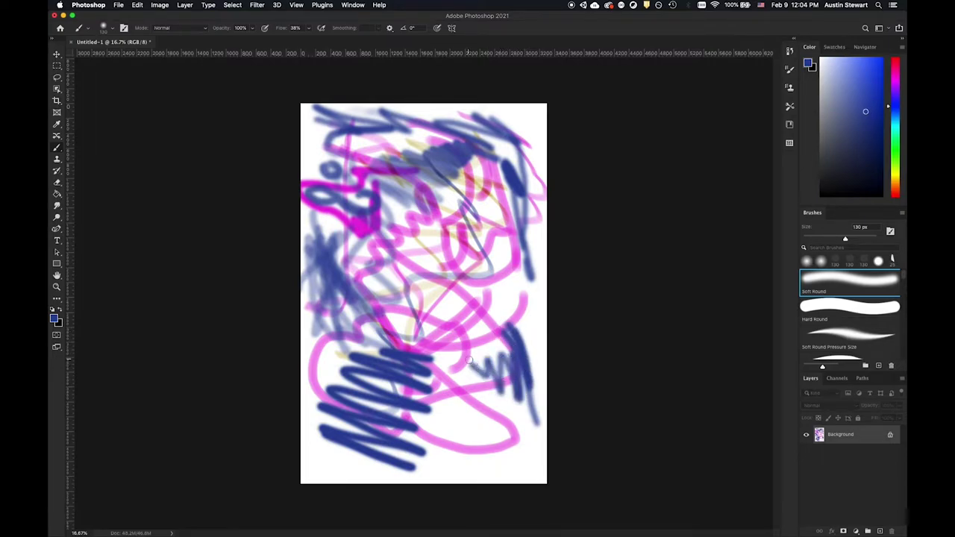
# Lower the flow to 15% and build up a small blue ring on the lower part of the canvas
pyautogui.click(309, 29)
pyautogui.moveTo(309, 40); pyautogui.dragTo(299, 37)
pyautogui.click(452, 410)
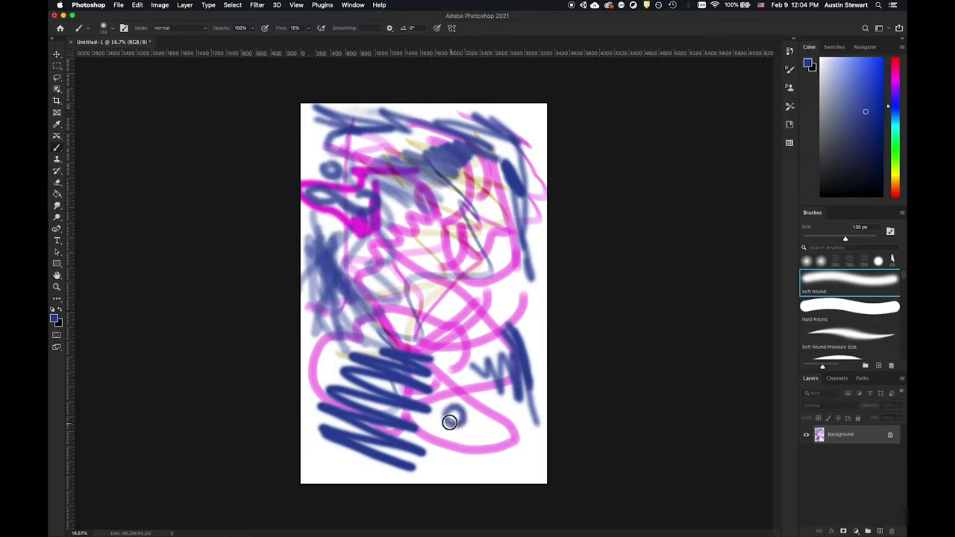
pyautogui.moveTo(458, 423); pyautogui.dragTo(455, 408)
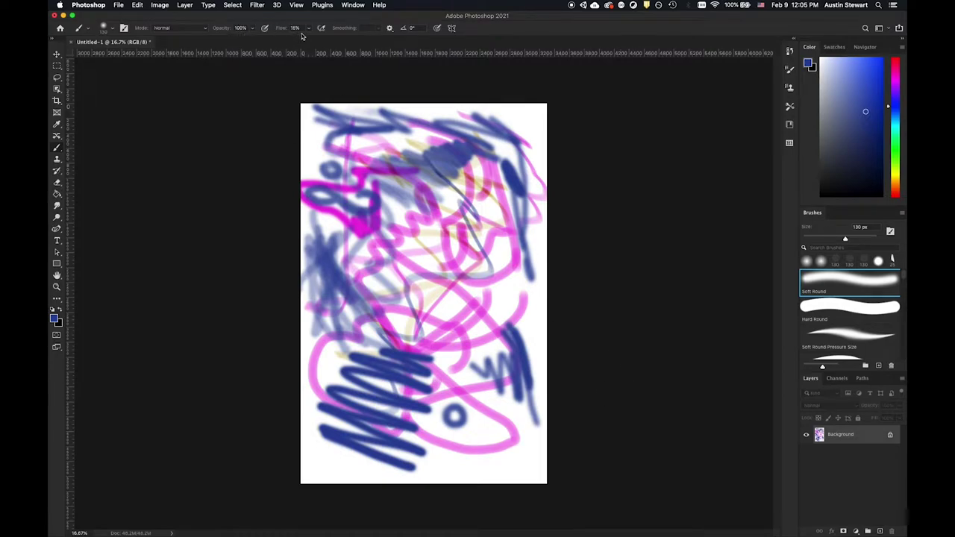
# Set the brush opacity to 81% and build up a small blue blob near the canvas's lower edge
pyautogui.click(252, 28)
pyautogui.moveTo(255, 39); pyautogui.dragTo(236, 42)
pyautogui.moveTo(469, 468); pyautogui.dragTo(493, 462)
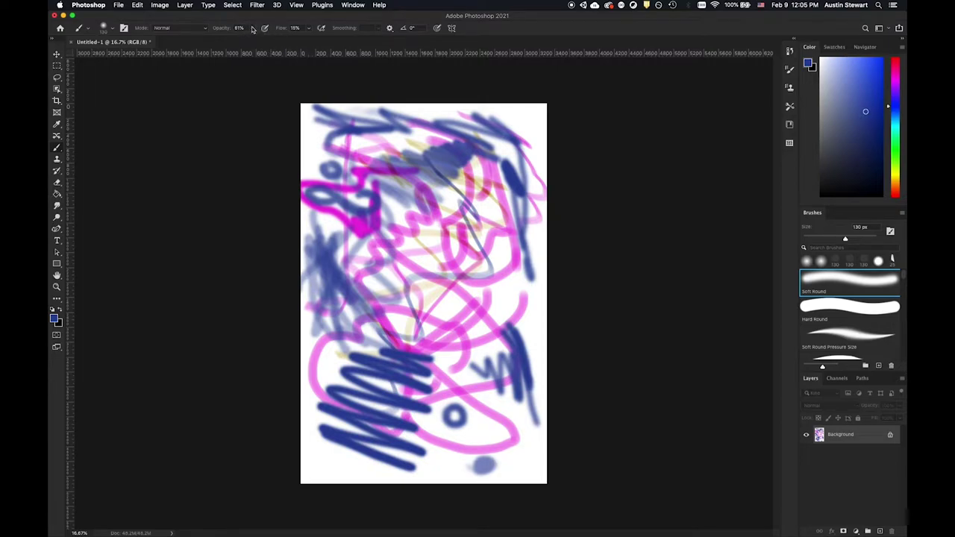
# Set the Soft Round brush to 100% opacity and 300 px size with airbrush-style build-up enabled
pyautogui.moveTo(252, 40); pyautogui.dragTo(291, 44)
pyautogui.click(320, 29)
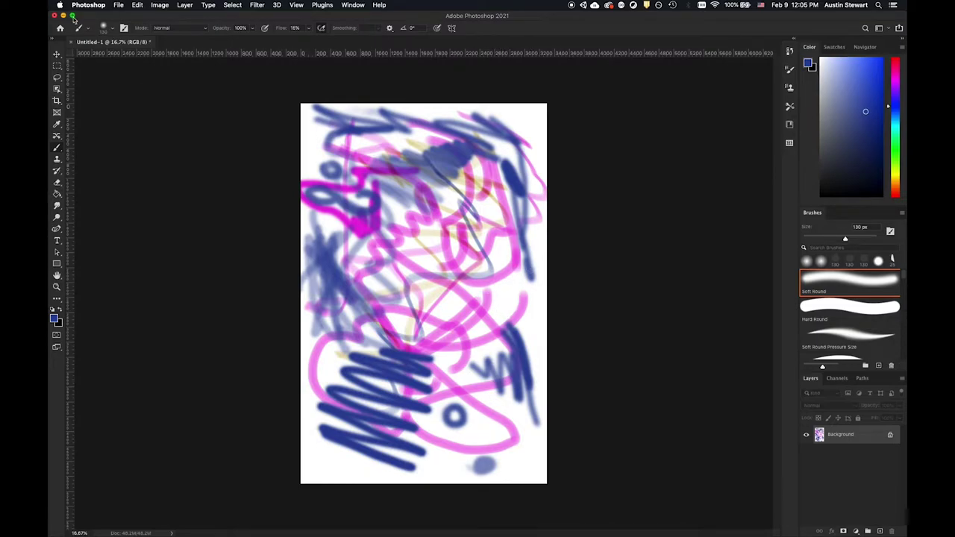
pyautogui.click(111, 29)
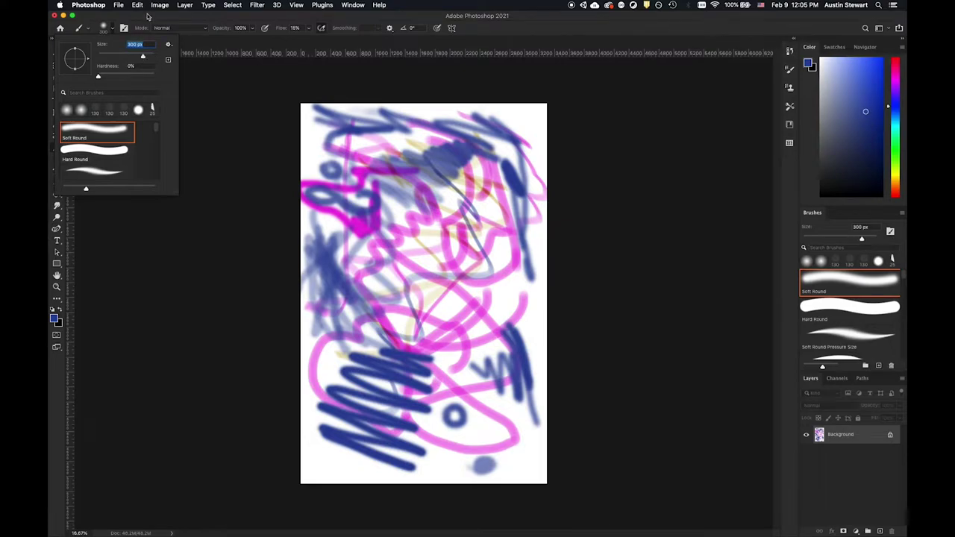
pyautogui.press('Return')
# Build up soft blue airbrush dabs right of the canvas center, and spray broad strokes over the lower and left areas
pyautogui.click(506, 295)
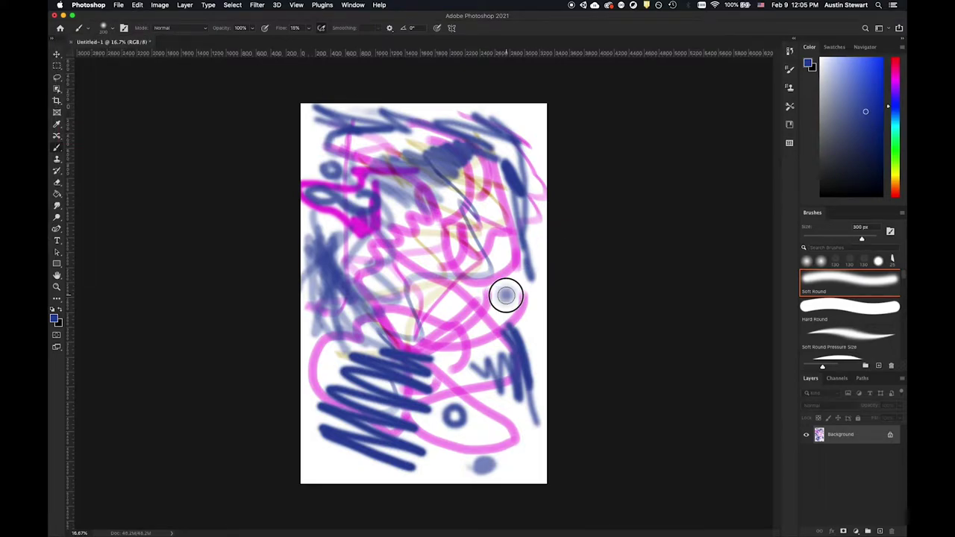
pyautogui.moveTo(506, 296)
pyautogui.mouseDown()
pyautogui.moveTo(473, 326)
pyautogui.moveTo(450, 326)
pyautogui.moveTo(450, 290)
pyautogui.moveTo(477, 316)
pyautogui.moveTo(484, 279)
pyautogui.moveTo(494, 341)
pyautogui.moveTo(479, 357)
pyautogui.moveTo(497, 305)
pyautogui.moveTo(512, 294)
pyautogui.moveTo(537, 333)
pyautogui.moveTo(524, 314)
pyautogui.mouseUp()
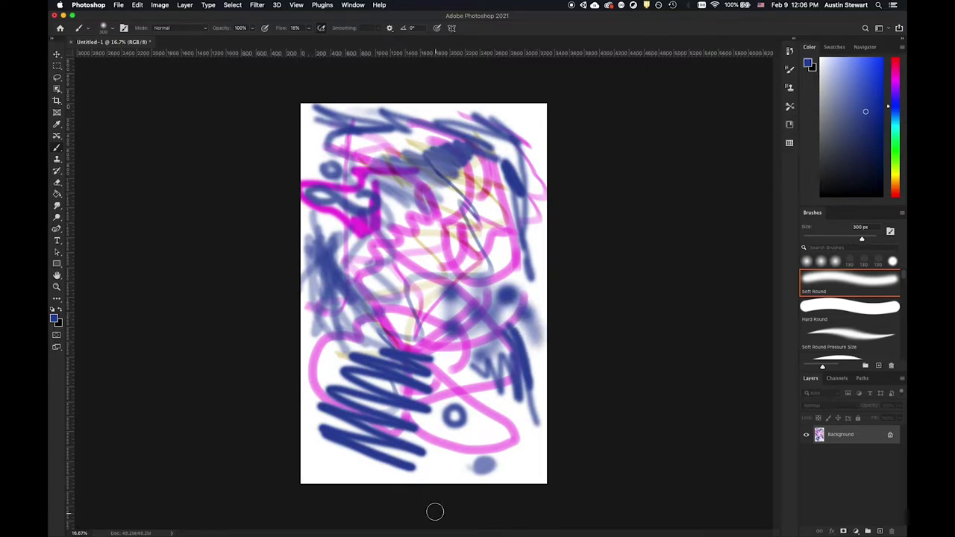
pyautogui.moveTo(313, 450)
pyautogui.mouseDown()
pyautogui.moveTo(378, 465)
pyautogui.moveTo(439, 437)
pyautogui.moveTo(503, 425)
pyautogui.moveTo(507, 436)
pyautogui.moveTo(482, 452)
pyautogui.moveTo(373, 239)
pyautogui.mouseUp()
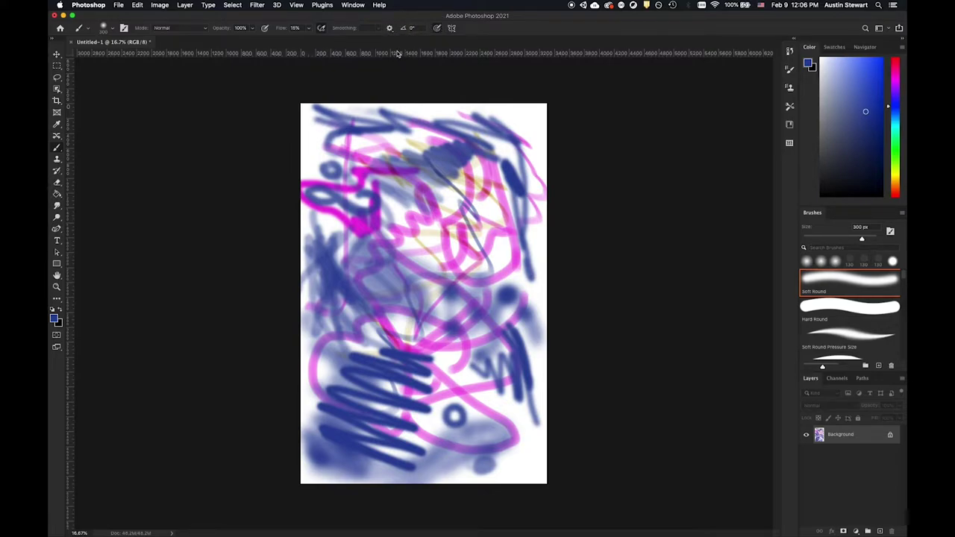
# Check the brush's Smoothing options and close them again
pyautogui.click(389, 28)
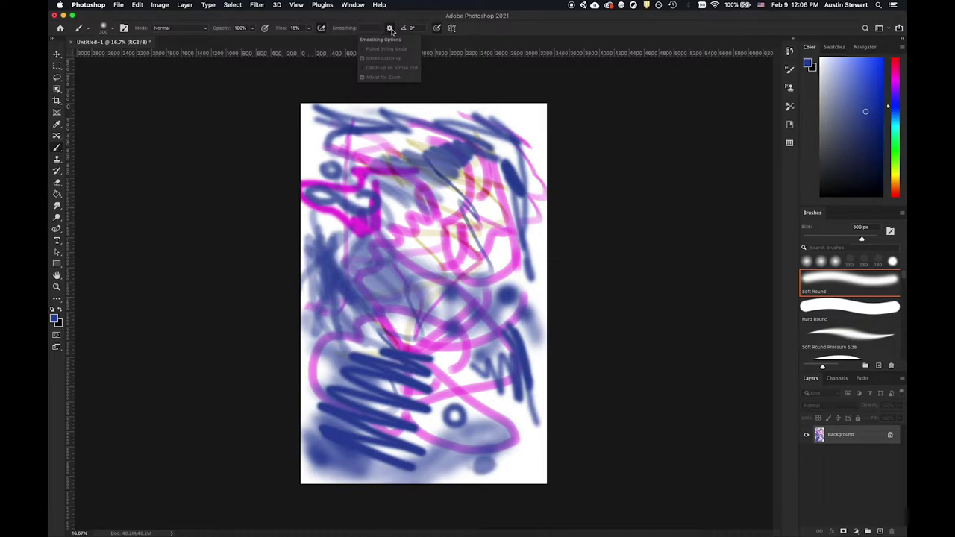
pyautogui.click(389, 27)
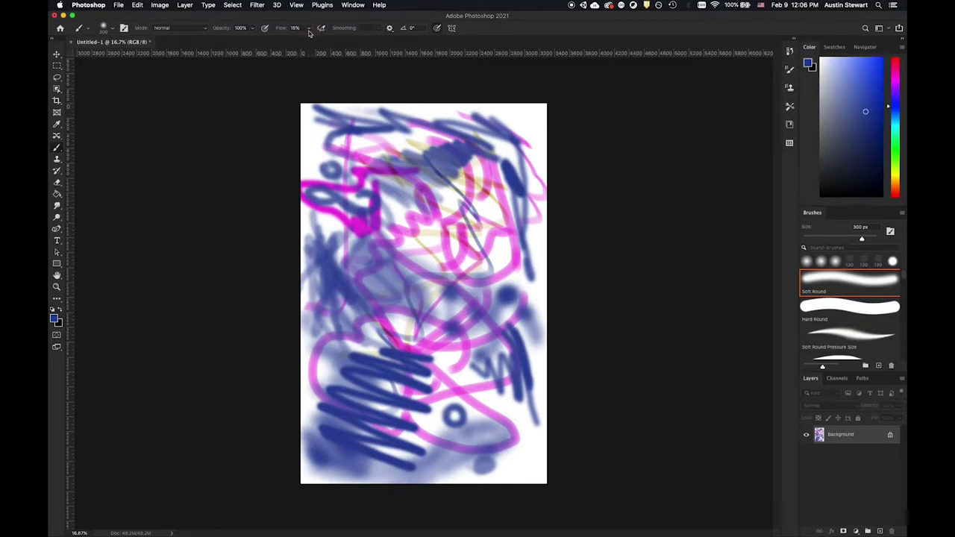
# Raise the flow to 100% and paint tapered blue strokes over the upper right canvas with pressure-controlled size
pyautogui.moveTo(313, 41); pyautogui.dragTo(378, 46)
pyautogui.click(327, 15)
pyautogui.moveTo(516, 116)
pyautogui.mouseDown()
pyautogui.moveTo(539, 142)
pyautogui.moveTo(542, 215)
pyautogui.moveTo(524, 291)
pyautogui.moveTo(501, 277)
pyautogui.moveTo(437, 188)
pyautogui.moveTo(446, 235)
pyautogui.mouseUp()
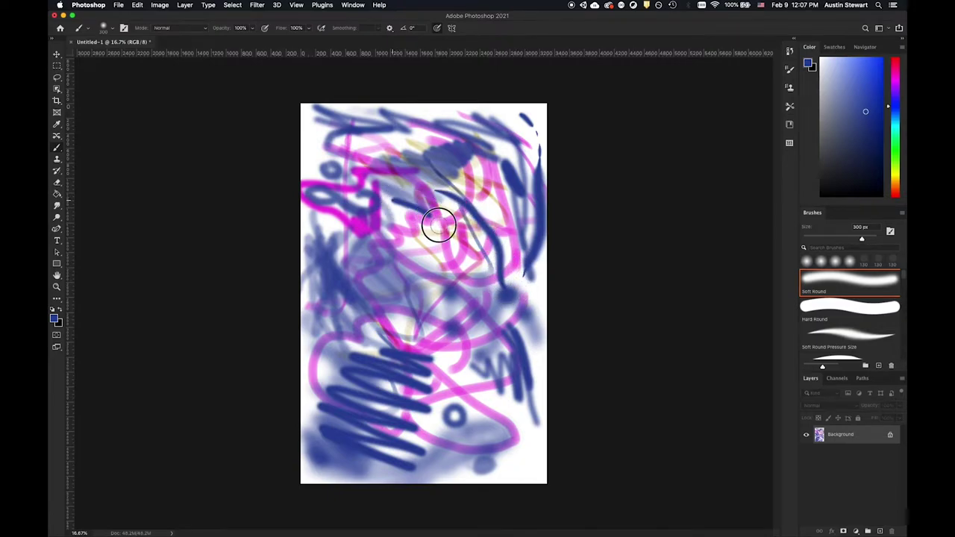
# Paint long, looping dark blue strokes with pressure-controlled size across the whole canvas
pyautogui.moveTo(382, 219)
pyautogui.mouseDown()
pyautogui.moveTo(480, 320)
pyautogui.moveTo(552, 322)
pyautogui.mouseUp()
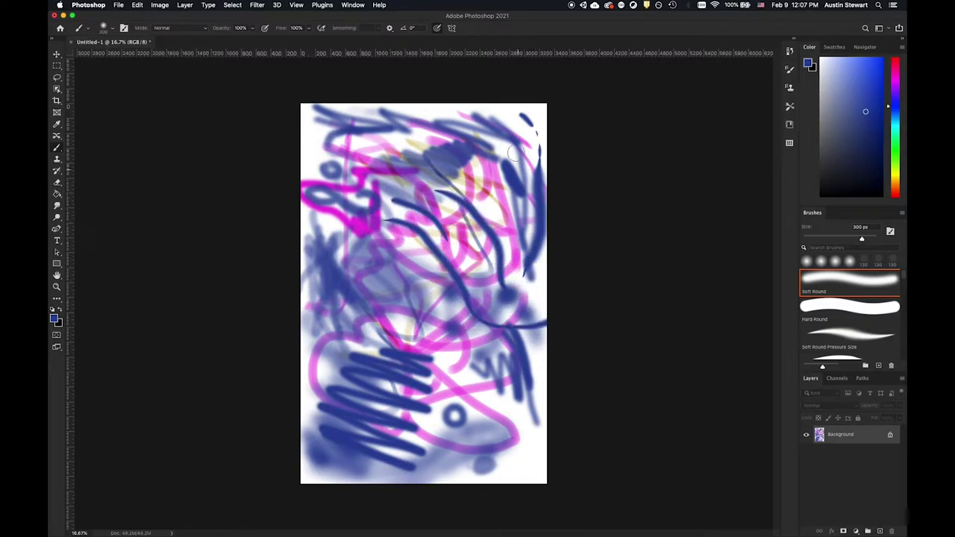
pyautogui.moveTo(384, 231)
pyautogui.mouseDown()
pyautogui.moveTo(443, 323)
pyautogui.moveTo(492, 270)
pyautogui.mouseUp()
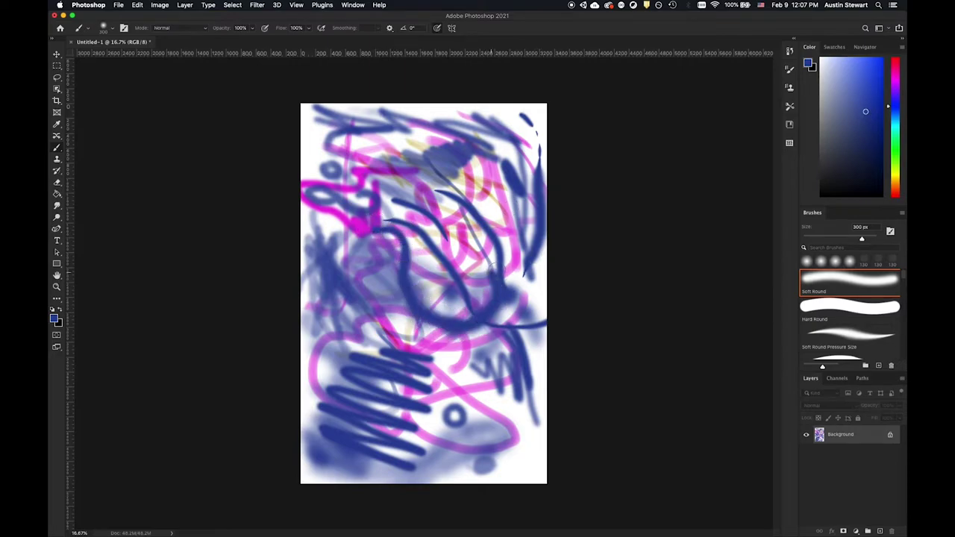
pyautogui.moveTo(302, 136); pyautogui.dragTo(461, 247)
pyautogui.moveTo(376, 132)
pyautogui.mouseDown()
pyautogui.moveTo(431, 195)
pyautogui.moveTo(463, 207)
pyautogui.moveTo(491, 195)
pyautogui.moveTo(486, 154)
pyautogui.moveTo(443, 132)
pyautogui.moveTo(376, 149)
pyautogui.moveTo(375, 211)
pyautogui.moveTo(499, 389)
pyautogui.moveTo(550, 362)
pyautogui.moveTo(382, 425)
pyautogui.moveTo(470, 431)
pyautogui.moveTo(458, 294)
pyautogui.moveTo(393, 347)
pyautogui.moveTo(322, 310)
pyautogui.moveTo(408, 233)
pyautogui.moveTo(418, 129)
pyautogui.moveTo(466, 121)
pyautogui.moveTo(467, 177)
pyautogui.moveTo(508, 303)
pyautogui.moveTo(464, 450)
pyautogui.moveTo(346, 424)
pyautogui.moveTo(504, 403)
pyautogui.moveTo(460, 268)
pyautogui.moveTo(445, 446)
pyautogui.moveTo(479, 409)
pyautogui.moveTo(458, 272)
pyautogui.moveTo(394, 162)
pyautogui.moveTo(388, 211)
pyautogui.moveTo(464, 241)
pyautogui.moveTo(490, 331)
pyautogui.moveTo(549, 366)
pyautogui.moveTo(414, 392)
pyautogui.moveTo(364, 360)
pyautogui.moveTo(463, 182)
pyautogui.moveTo(542, 105)
pyautogui.mouseUp()
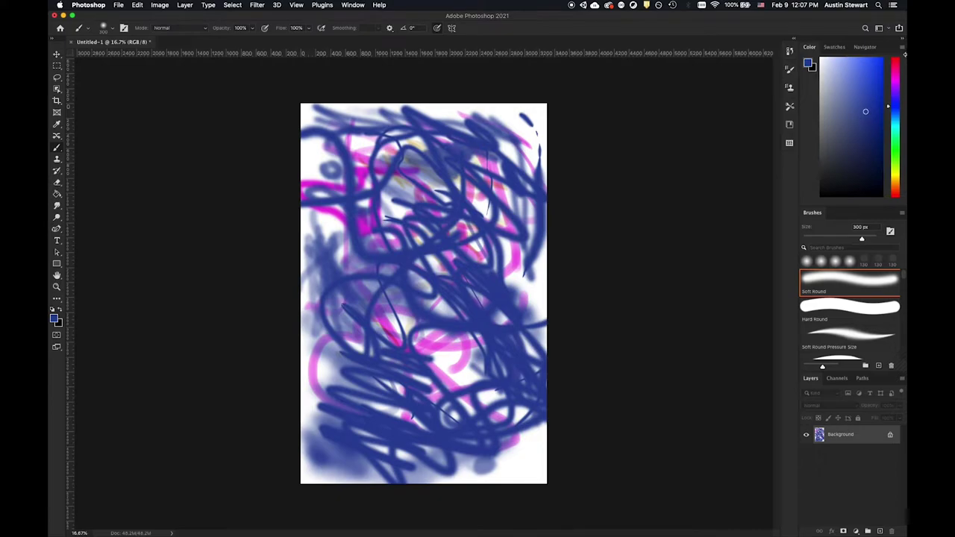
# Paint dark green zigzag strokes over the blue, and spread soft, translucent green across most of the canvas with a 1727 px brush
pyautogui.click(890, 142)
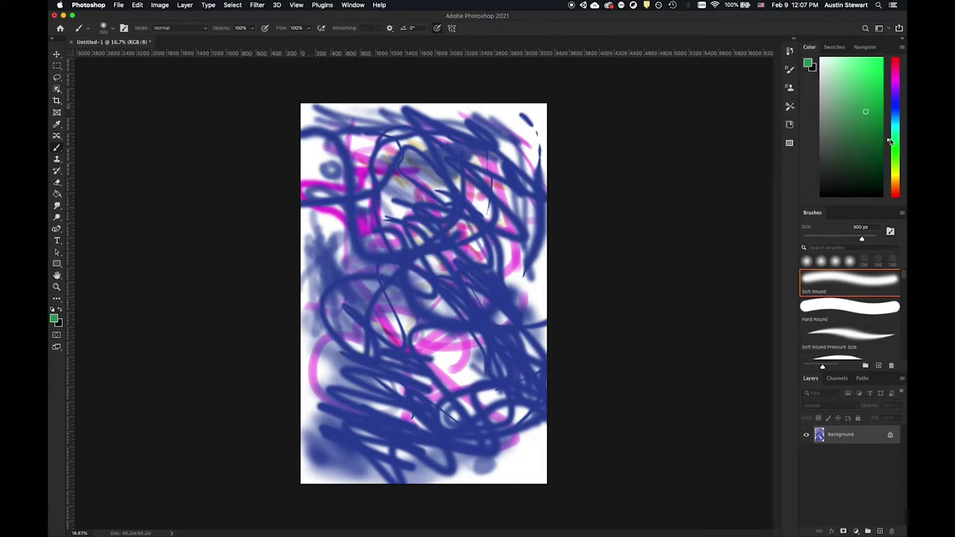
pyautogui.moveTo(393, 201)
pyautogui.mouseDown()
pyautogui.moveTo(353, 170)
pyautogui.moveTo(378, 202)
pyautogui.moveTo(366, 240)
pyautogui.moveTo(431, 355)
pyautogui.moveTo(532, 394)
pyautogui.moveTo(516, 183)
pyautogui.moveTo(383, 143)
pyautogui.moveTo(568, 323)
pyautogui.moveTo(485, 414)
pyautogui.mouseUp()
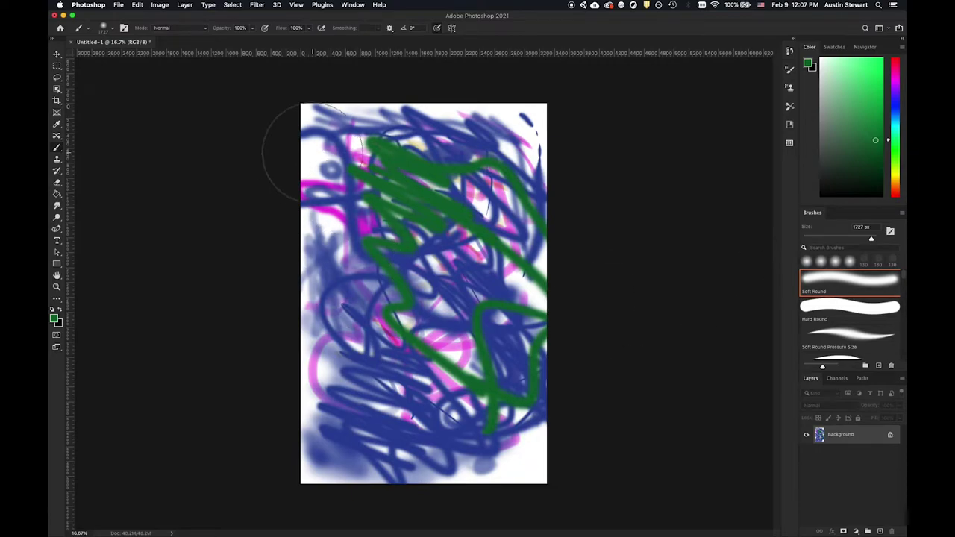
pyautogui.moveTo(299, 139); pyautogui.dragTo(301, 139)
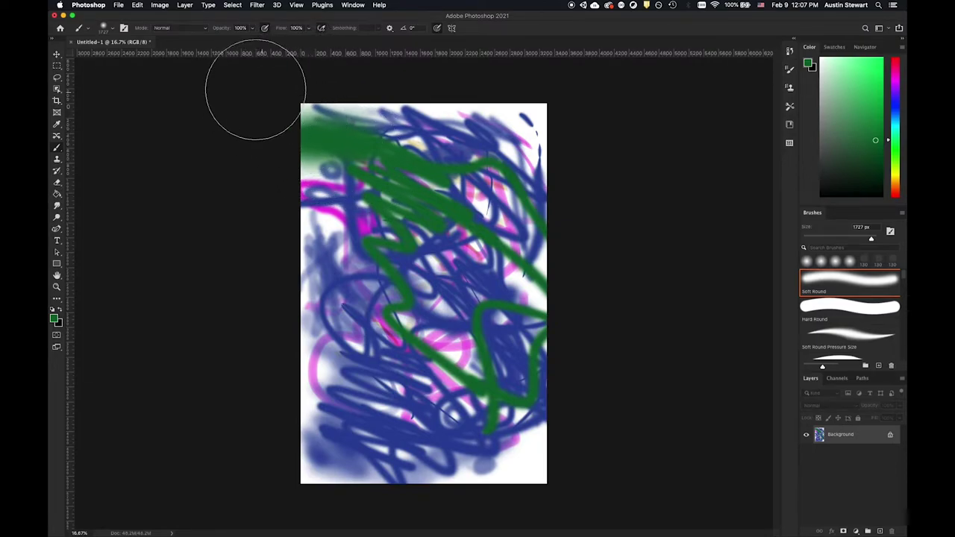
pyautogui.moveTo(495, 137)
pyautogui.mouseDown()
pyautogui.moveTo(558, 128)
pyautogui.moveTo(507, 216)
pyautogui.moveTo(320, 160)
pyautogui.moveTo(341, 485)
pyautogui.moveTo(343, 440)
pyautogui.moveTo(463, 467)
pyautogui.moveTo(444, 309)
pyautogui.moveTo(522, 447)
pyautogui.moveTo(512, 314)
pyautogui.moveTo(544, 298)
pyautogui.moveTo(466, 160)
pyautogui.moveTo(497, 96)
pyautogui.moveTo(405, 243)
pyautogui.moveTo(351, 247)
pyautogui.moveTo(428, 291)
pyautogui.moveTo(417, 268)
pyautogui.mouseUp()
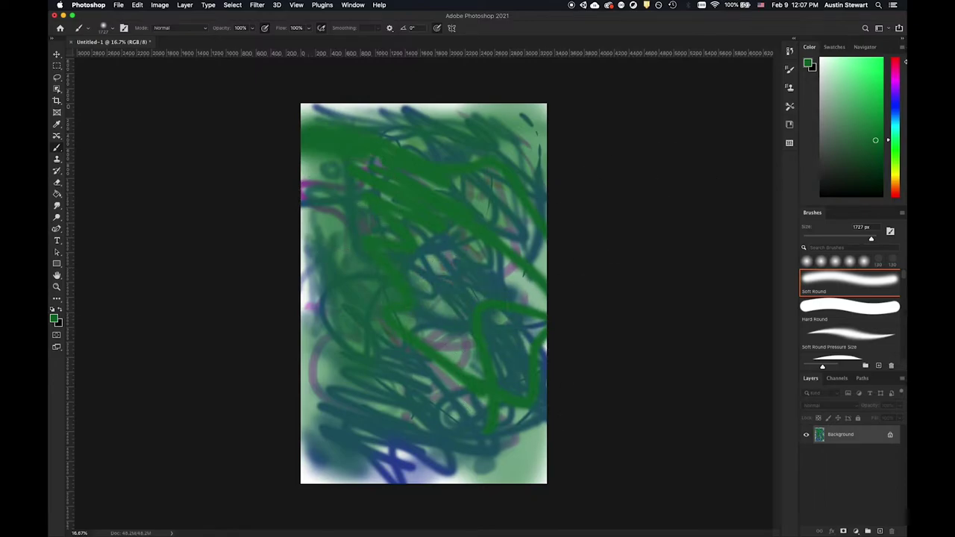
# Switch the color to saturated blue and glaze broad, soft strokes over the green canvas
pyautogui.click(894, 107)
pyautogui.moveTo(380, 181)
pyautogui.mouseDown()
pyautogui.moveTo(473, 309)
pyautogui.moveTo(383, 373)
pyautogui.moveTo(385, 444)
pyautogui.mouseUp()
pyautogui.moveTo(539, 445)
pyautogui.mouseDown()
pyautogui.moveTo(288, 443)
pyautogui.moveTo(559, 327)
pyautogui.moveTo(435, 224)
pyautogui.moveTo(419, 135)
pyautogui.moveTo(498, 87)
pyautogui.moveTo(377, 128)
pyautogui.moveTo(331, 173)
pyautogui.moveTo(307, 395)
pyautogui.moveTo(392, 183)
pyautogui.moveTo(530, 226)
pyautogui.moveTo(507, 355)
pyautogui.moveTo(487, 397)
pyautogui.moveTo(357, 462)
pyautogui.moveTo(391, 439)
pyautogui.moveTo(328, 299)
pyautogui.mouseUp()
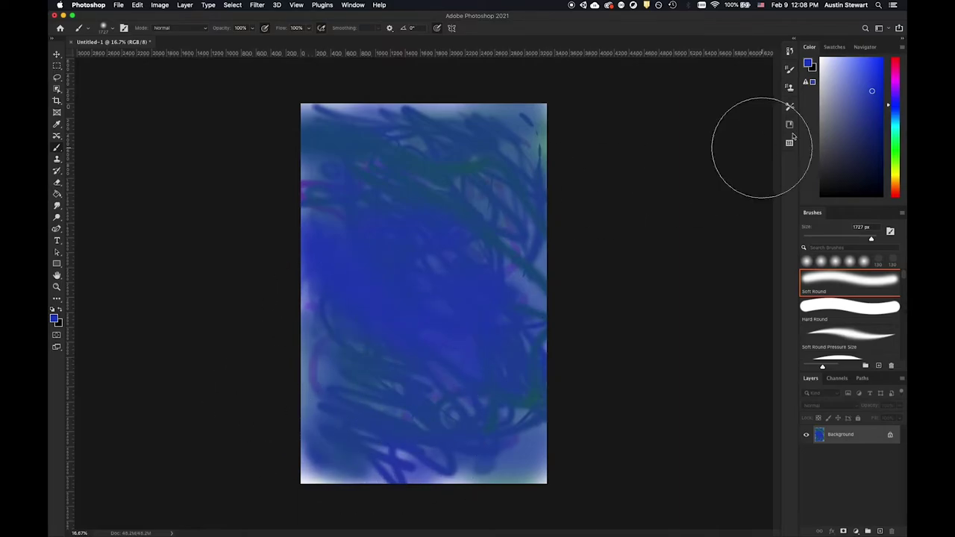
# Switch the color to violet and blend broad, soft strokes over the lower left, center and upper areas of the canvas
pyautogui.click(896, 86)
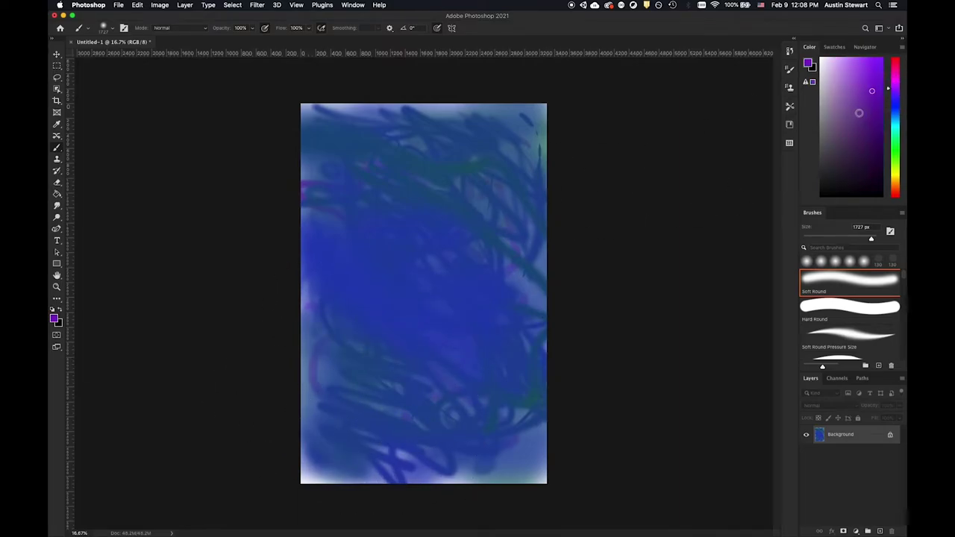
pyautogui.moveTo(340, 358)
pyautogui.mouseDown()
pyautogui.moveTo(379, 408)
pyautogui.moveTo(363, 436)
pyautogui.mouseUp()
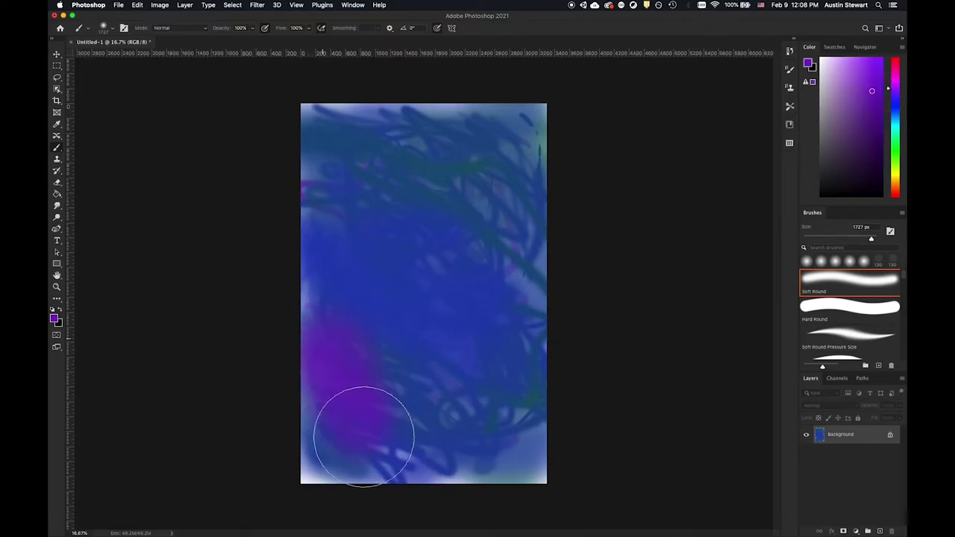
pyautogui.moveTo(311, 184)
pyautogui.mouseDown()
pyautogui.moveTo(394, 188)
pyautogui.moveTo(522, 241)
pyautogui.moveTo(526, 224)
pyautogui.mouseUp()
pyautogui.moveTo(476, 127)
pyautogui.mouseDown()
pyautogui.moveTo(405, 433)
pyautogui.moveTo(463, 323)
pyautogui.moveTo(418, 315)
pyautogui.moveTo(413, 182)
pyautogui.mouseUp()
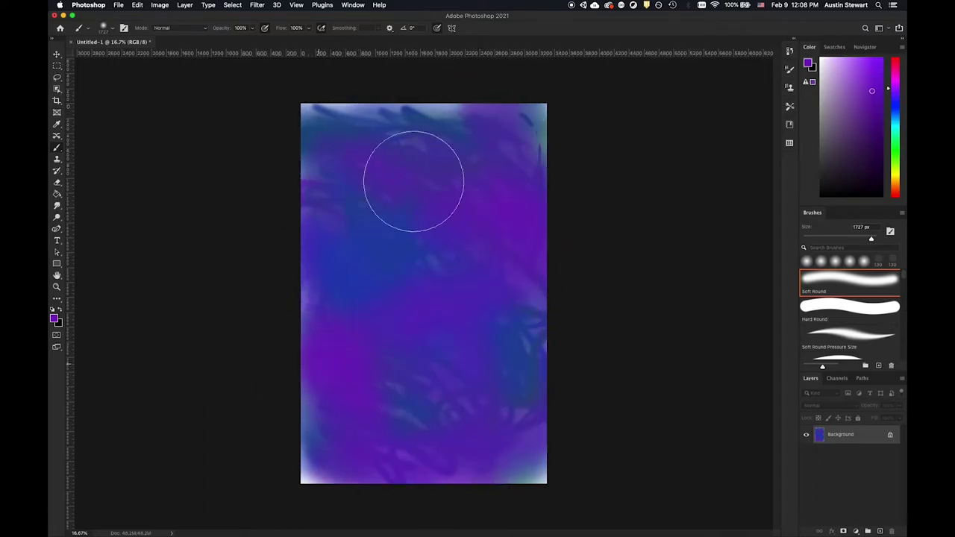
# Set the brush blending mode to Darken and paint violet over the light top and left edges of the canvas
pyautogui.click(200, 26)
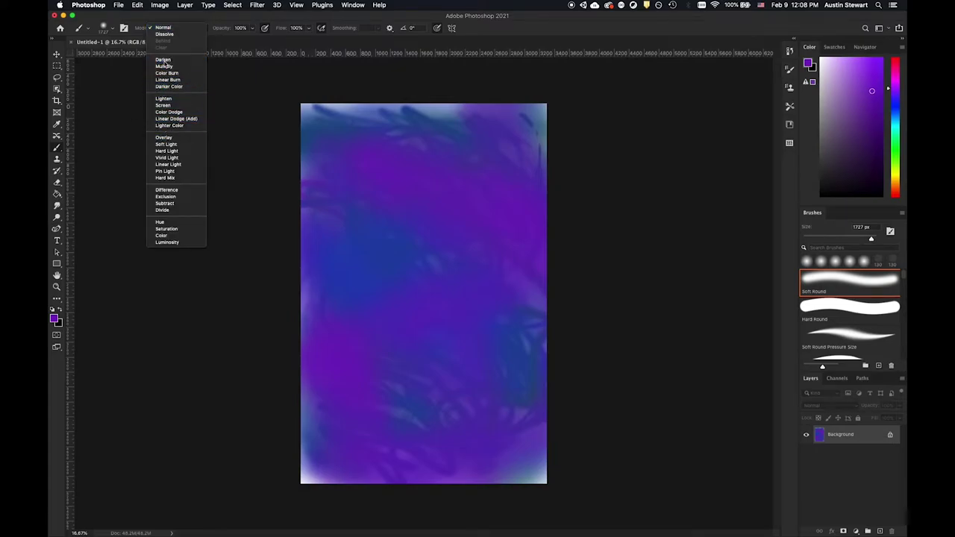
pyautogui.click(164, 59)
pyautogui.moveTo(454, 136)
pyautogui.mouseDown()
pyautogui.moveTo(345, 136)
pyautogui.moveTo(335, 149)
pyautogui.mouseUp()
pyautogui.moveTo(287, 231)
pyautogui.mouseDown()
pyautogui.moveTo(368, 250)
pyautogui.moveTo(545, 342)
pyautogui.moveTo(349, 337)
pyautogui.moveTo(386, 372)
pyautogui.moveTo(374, 483)
pyautogui.moveTo(257, 467)
pyautogui.moveTo(321, 277)
pyautogui.moveTo(318, 192)
pyautogui.mouseUp()
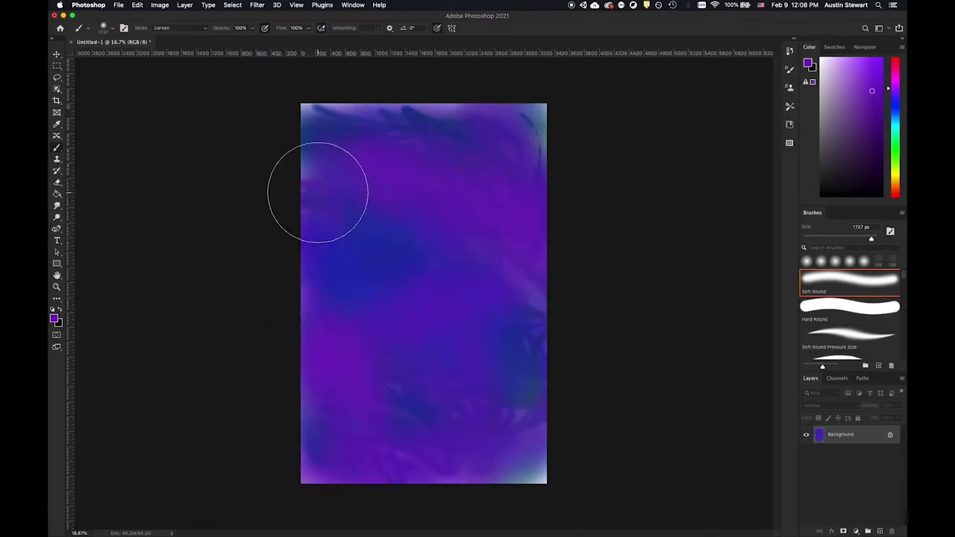
# Set the brush blending mode to Screen and brighten the canvas with broad violet strokes
pyautogui.click(202, 29)
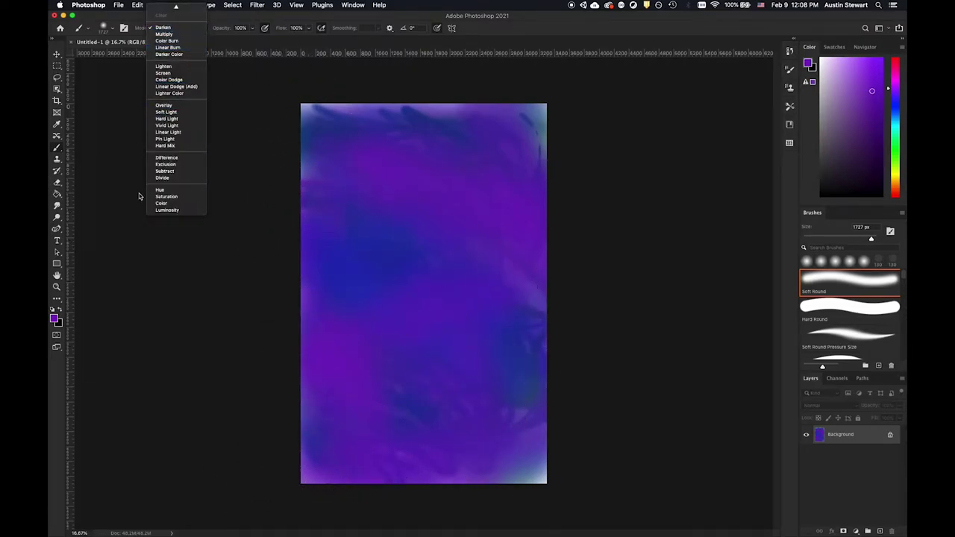
pyautogui.click(164, 74)
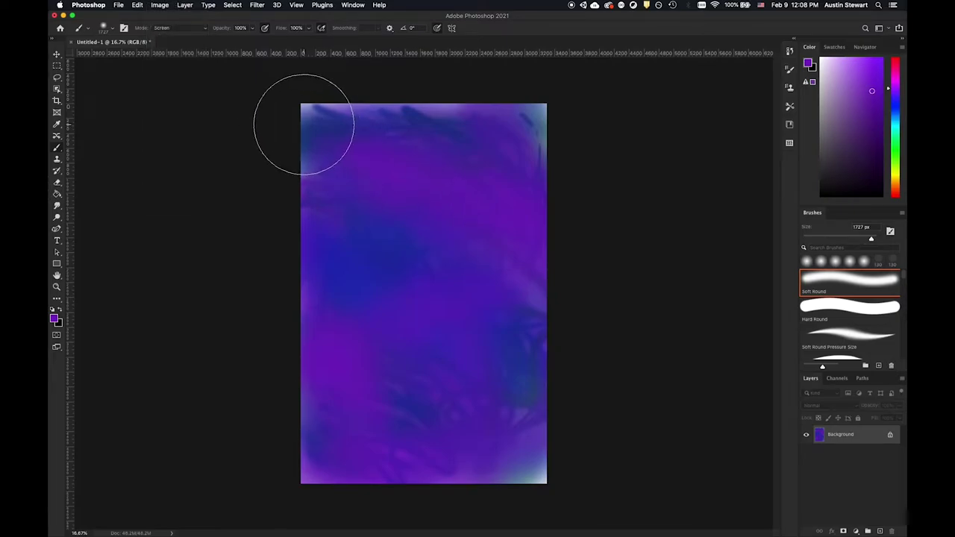
pyautogui.moveTo(373, 125)
pyautogui.mouseDown()
pyautogui.moveTo(422, 207)
pyautogui.moveTo(294, 140)
pyautogui.moveTo(440, 254)
pyautogui.moveTo(289, 173)
pyautogui.moveTo(443, 294)
pyautogui.moveTo(426, 265)
pyautogui.moveTo(571, 311)
pyautogui.moveTo(460, 414)
pyautogui.moveTo(492, 337)
pyautogui.moveTo(320, 445)
pyautogui.moveTo(405, 429)
pyautogui.moveTo(570, 425)
pyautogui.moveTo(374, 486)
pyautogui.moveTo(299, 430)
pyautogui.moveTo(390, 374)
pyautogui.moveTo(463, 411)
pyautogui.moveTo(288, 276)
pyautogui.moveTo(441, 383)
pyautogui.moveTo(328, 255)
pyautogui.moveTo(390, 198)
pyautogui.moveTo(519, 204)
pyautogui.moveTo(323, 208)
pyautogui.moveTo(371, 124)
pyautogui.moveTo(539, 89)
pyautogui.moveTo(297, 108)
pyautogui.moveTo(588, 147)
pyautogui.moveTo(542, 291)
pyautogui.moveTo(536, 403)
pyautogui.moveTo(512, 471)
pyautogui.moveTo(520, 481)
pyautogui.moveTo(488, 505)
pyautogui.mouseUp()
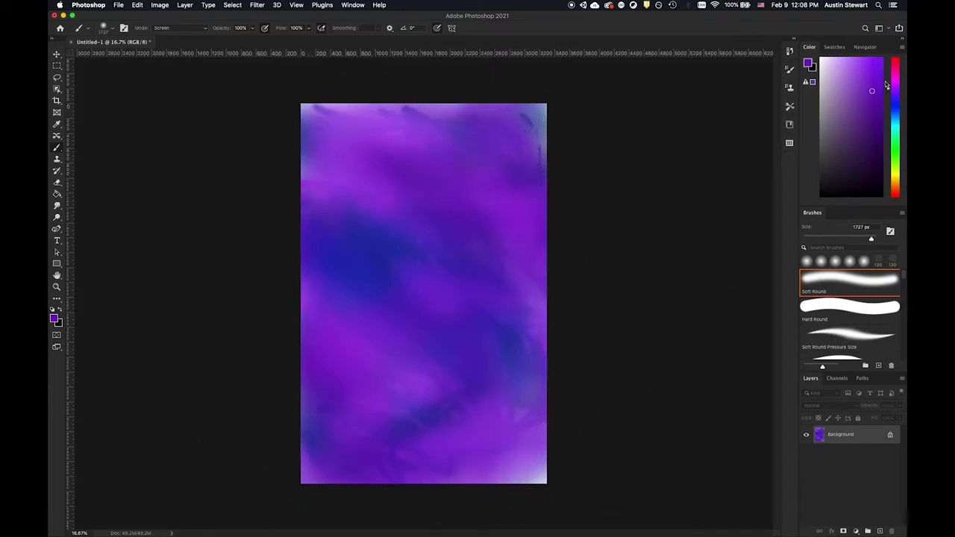
# Switch the color to brownish orange and paint lighter Screen-mode strokes through the blue and violet areas
pyautogui.click(894, 184)
pyautogui.click(862, 127)
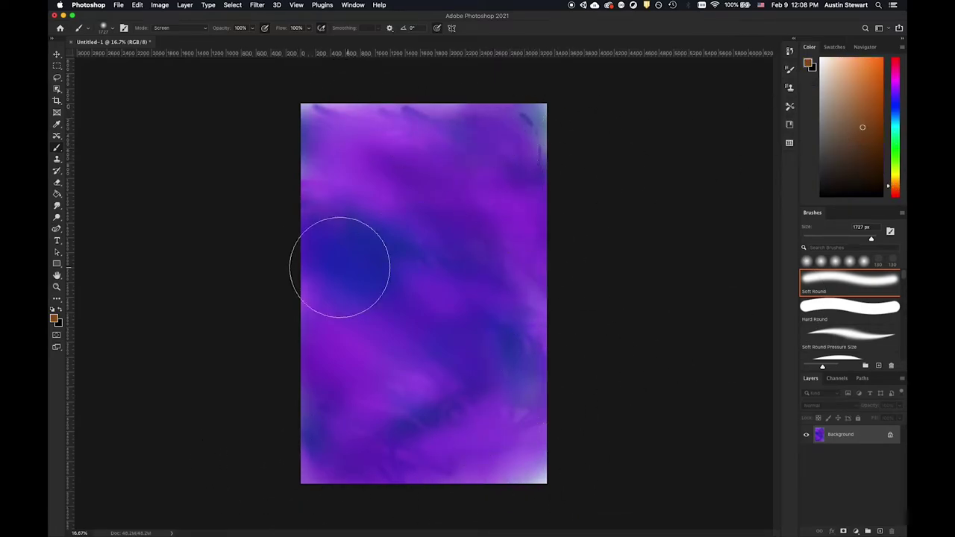
pyautogui.moveTo(276, 133)
pyautogui.mouseDown()
pyautogui.moveTo(422, 181)
pyautogui.moveTo(463, 153)
pyautogui.moveTo(489, 179)
pyautogui.moveTo(354, 298)
pyautogui.moveTo(490, 303)
pyautogui.moveTo(368, 303)
pyautogui.moveTo(492, 395)
pyautogui.moveTo(257, 387)
pyautogui.mouseUp()
# Set the brush blending mode to Overlay and paint brownish orange across the canvas, including its top and right edges
pyautogui.click(200, 28)
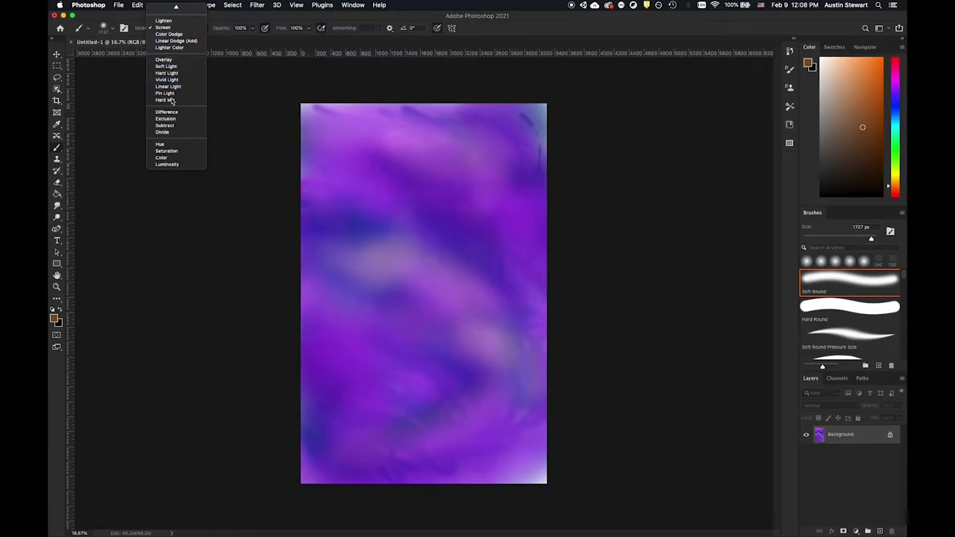
pyautogui.click(168, 59)
pyautogui.moveTo(298, 139)
pyautogui.mouseDown()
pyautogui.moveTo(354, 230)
pyautogui.moveTo(356, 288)
pyautogui.moveTo(448, 269)
pyautogui.moveTo(431, 187)
pyautogui.moveTo(488, 128)
pyautogui.moveTo(431, 171)
pyautogui.moveTo(393, 300)
pyautogui.moveTo(390, 423)
pyautogui.moveTo(311, 473)
pyautogui.moveTo(328, 356)
pyautogui.moveTo(297, 190)
pyautogui.moveTo(509, 320)
pyautogui.moveTo(560, 395)
pyautogui.moveTo(339, 454)
pyautogui.moveTo(459, 193)
pyautogui.mouseUp()
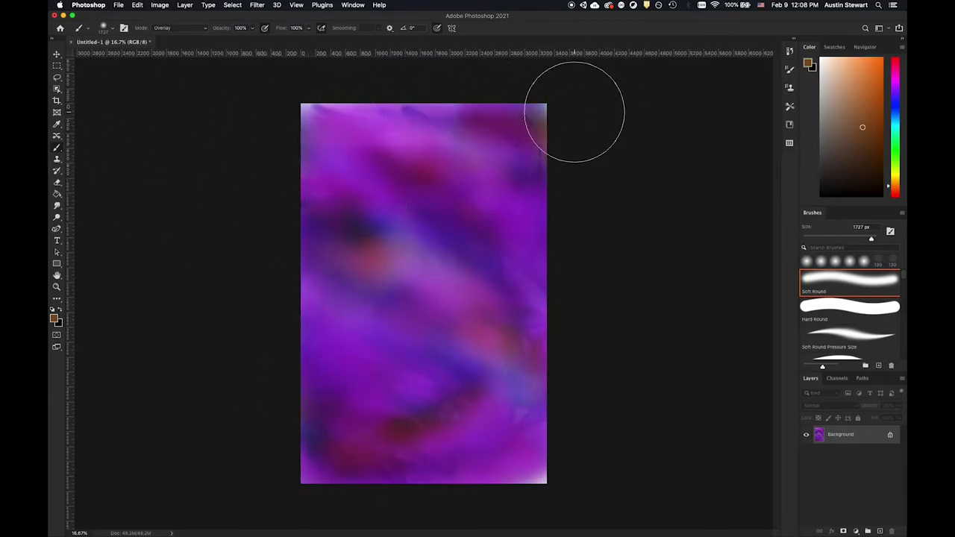
pyautogui.moveTo(579, 111); pyautogui.dragTo(292, 112)
pyautogui.moveTo(545, 235); pyautogui.dragTo(540, 373)
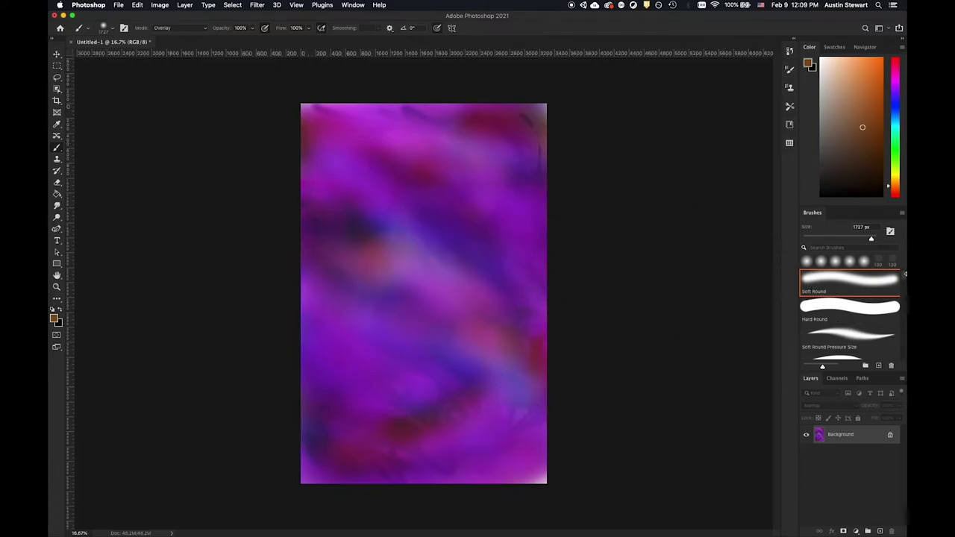
# Unlock the Background layer, hide it and add a new empty layer above it
pyautogui.scroll(-3, 903, 277)
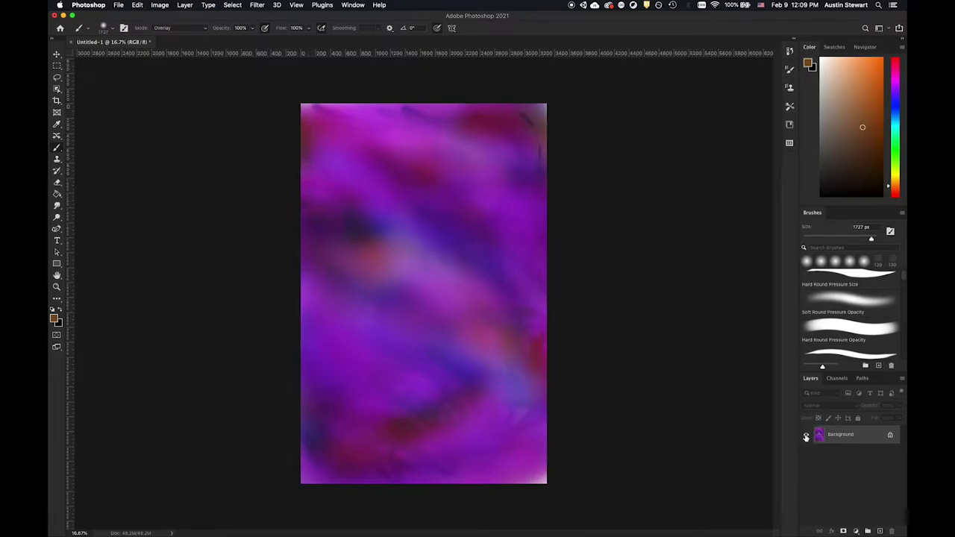
pyautogui.click(887, 435)
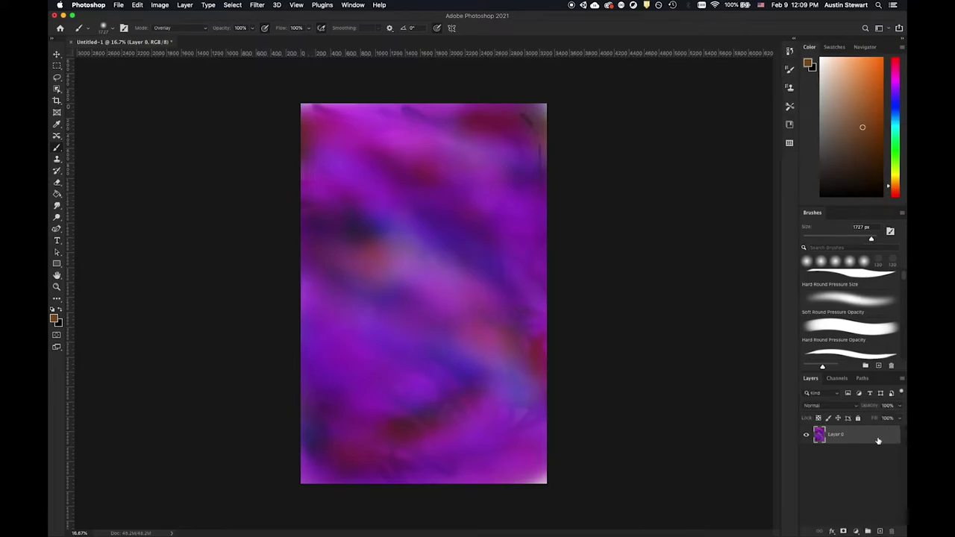
pyautogui.click(806, 435)
pyautogui.click(879, 531)
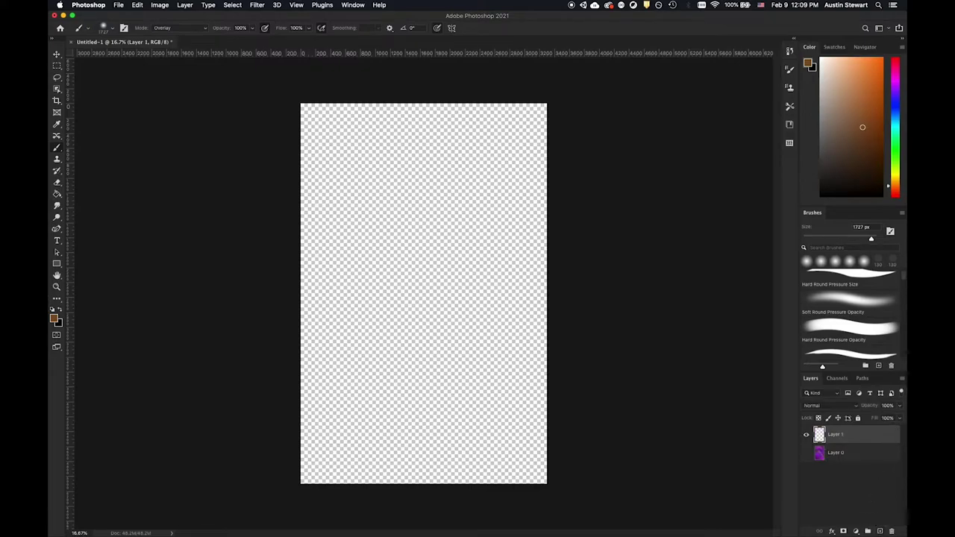
# Search the brush presets for "pencil" and select the #2 Pencil brush
pyautogui.click(820, 248)
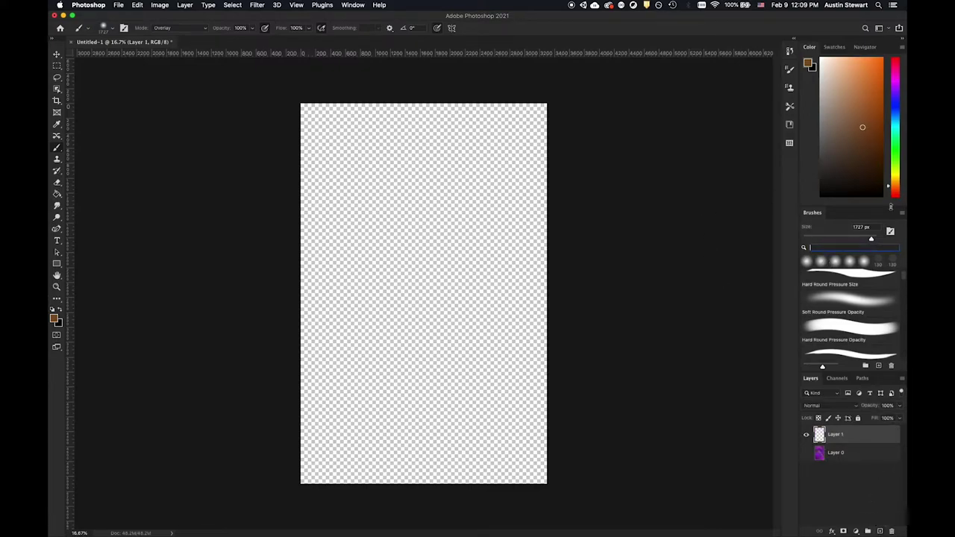
pyautogui.write('penc')
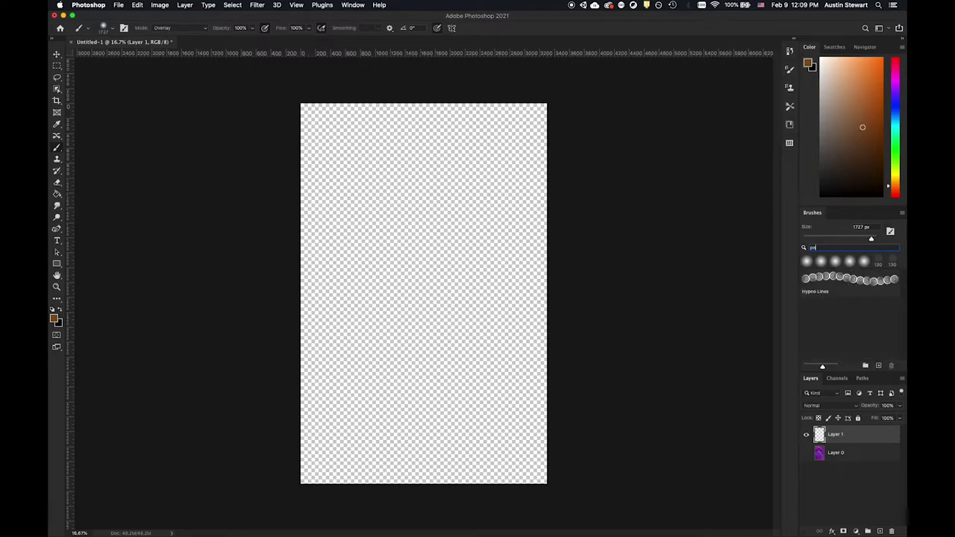
pyautogui.write('il')
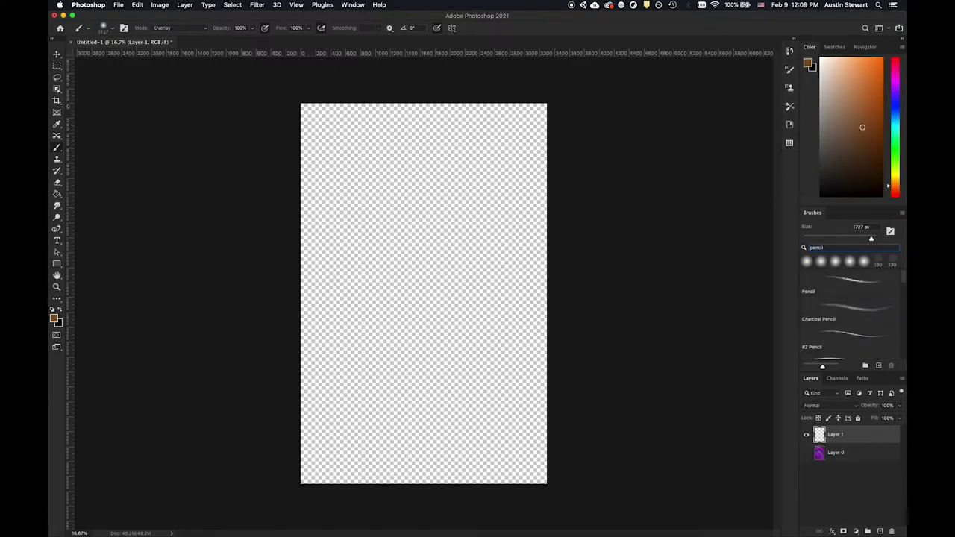
pyautogui.scroll(-1, 843, 299)
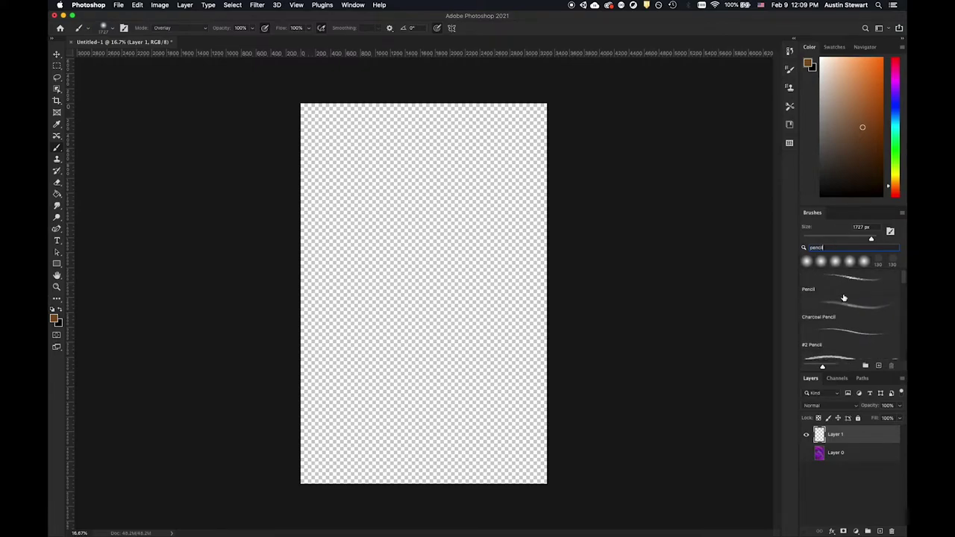
pyautogui.scroll(-3, 843, 298)
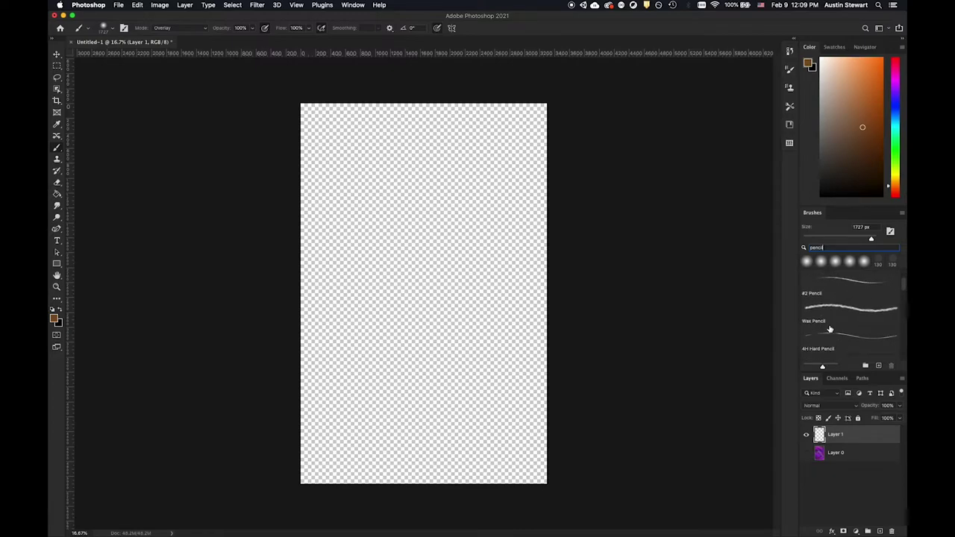
pyautogui.scroll(-2, 830, 329)
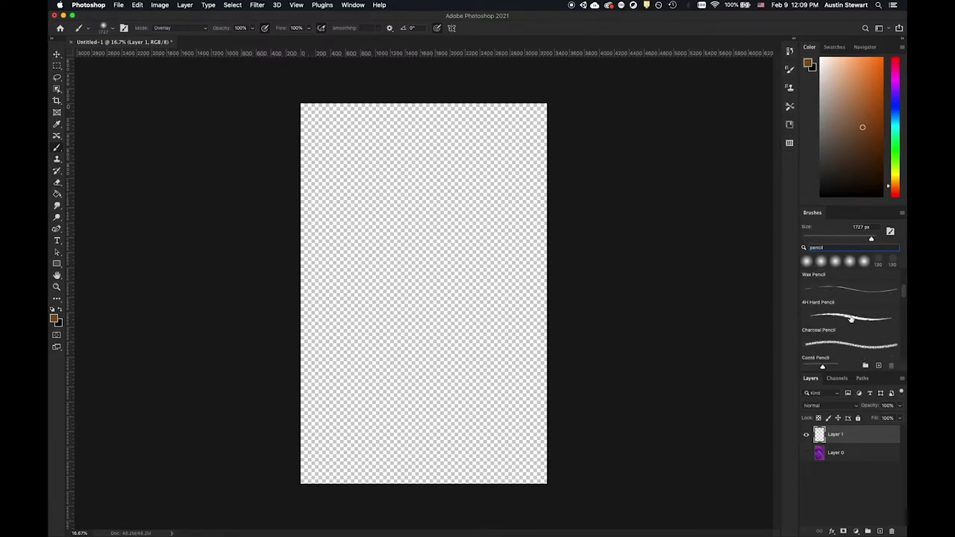
pyautogui.scroll(-4, 861, 321)
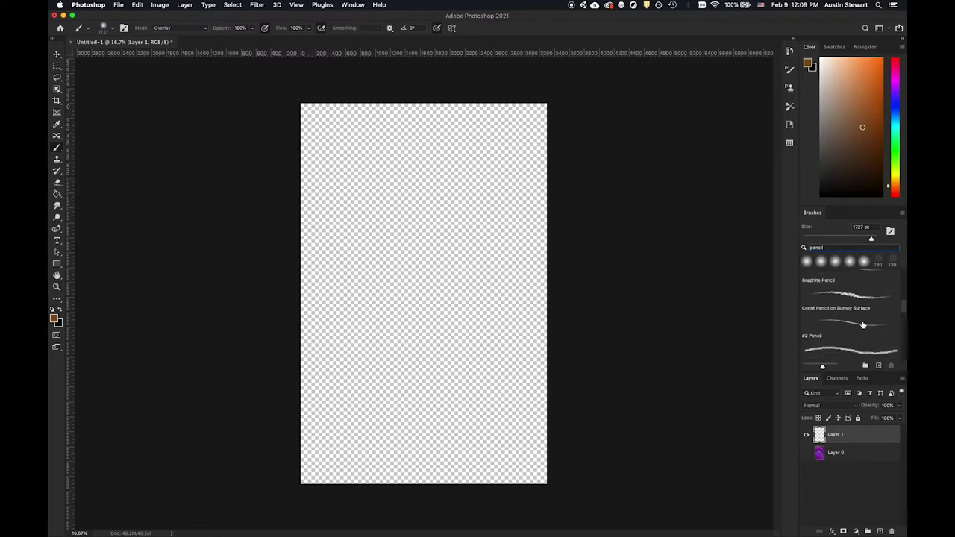
pyautogui.scroll(-1, 859, 307)
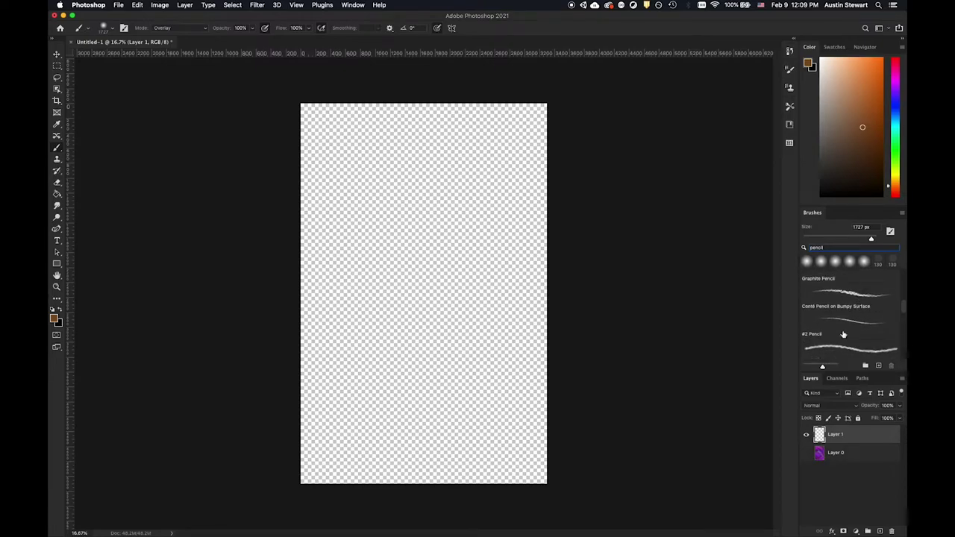
pyautogui.scroll(-1, 841, 336)
pyautogui.scroll(-3, 841, 337)
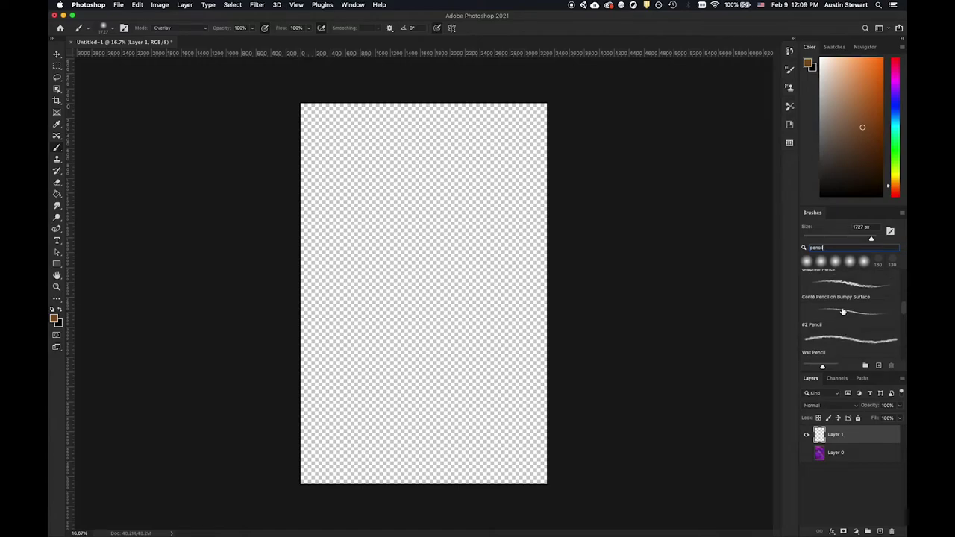
pyautogui.click(841, 313)
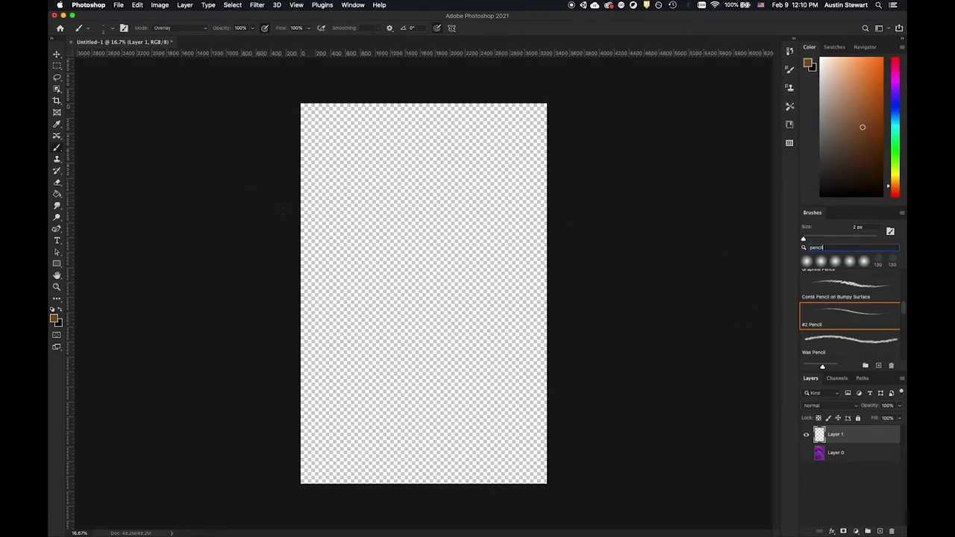
# Set the pencil brush to dark gray at 42 px, try a short stroke on the canvas and undo it
pyautogui.click(822, 169)
pyautogui.moveTo(803, 241); pyautogui.dragTo(818, 239)
pyautogui.moveTo(401, 187)
pyautogui.mouseDown()
pyautogui.moveTo(458, 266)
pyautogui.moveTo(420, 239)
pyautogui.moveTo(466, 302)
pyautogui.moveTo(388, 186)
pyautogui.moveTo(461, 305)
pyautogui.moveTo(425, 220)
pyautogui.mouseUp()
pyautogui.press('super+z')
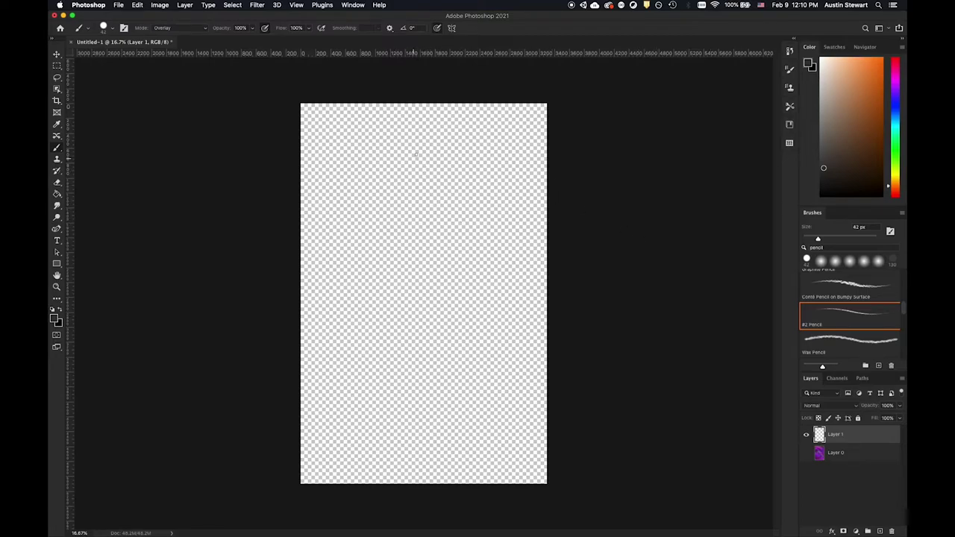
# Sketch an oval head near the canvas top, a curved spine line below it and a round pelvis
pyautogui.moveTo(409, 140)
pyautogui.mouseDown()
pyautogui.moveTo(420, 187)
pyautogui.moveTo(433, 171)
pyautogui.moveTo(403, 139)
pyautogui.moveTo(397, 148)
pyautogui.moveTo(400, 137)
pyautogui.moveTo(428, 153)
pyautogui.moveTo(414, 195)
pyautogui.moveTo(422, 190)
pyautogui.moveTo(405, 188)
pyautogui.moveTo(452, 240)
pyautogui.moveTo(443, 241)
pyautogui.moveTo(438, 208)
pyautogui.moveTo(472, 287)
pyautogui.mouseUp()
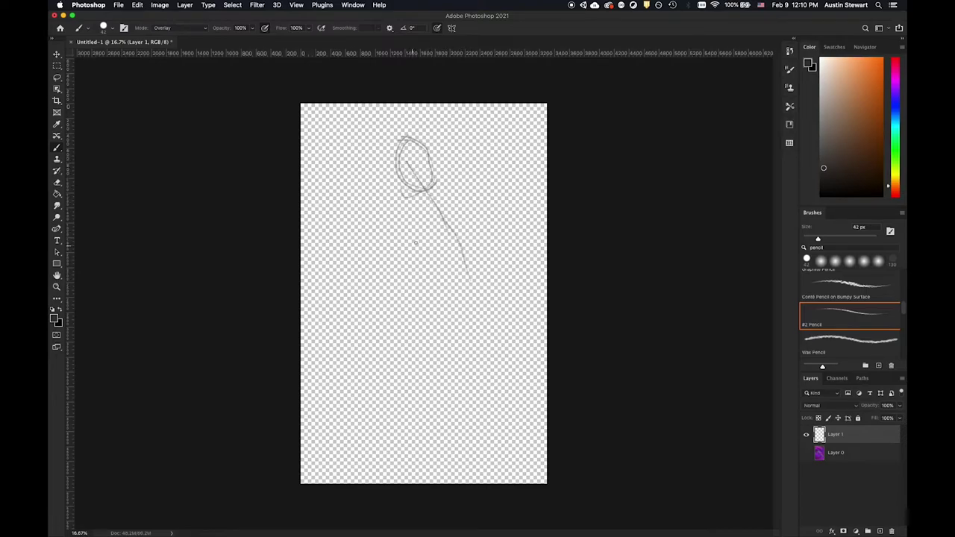
pyautogui.moveTo(425, 190); pyautogui.dragTo(449, 229)
pyautogui.moveTo(462, 263)
pyautogui.mouseDown()
pyautogui.moveTo(469, 305)
pyautogui.moveTo(449, 258)
pyautogui.moveTo(494, 276)
pyautogui.moveTo(458, 307)
pyautogui.mouseUp()
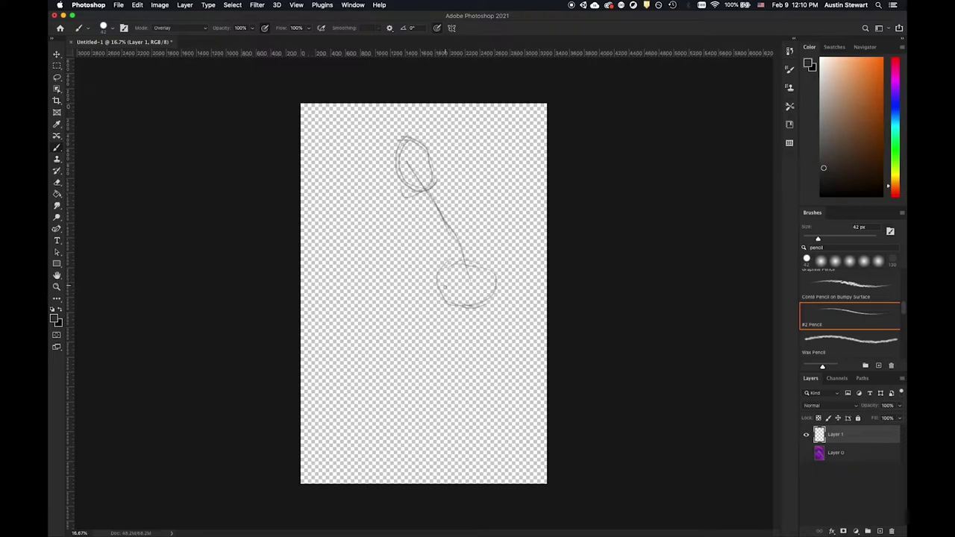
# Sketch the seated figure's bent thighs, lower legs and feet below the pelvis
pyautogui.moveTo(481, 284)
pyautogui.mouseDown()
pyautogui.moveTo(458, 293)
pyautogui.moveTo(415, 341)
pyautogui.moveTo(444, 367)
pyautogui.mouseUp()
pyautogui.moveTo(477, 300)
pyautogui.mouseDown()
pyautogui.moveTo(401, 351)
pyautogui.moveTo(421, 380)
pyautogui.mouseUp()
pyautogui.moveTo(413, 342); pyautogui.dragTo(437, 413)
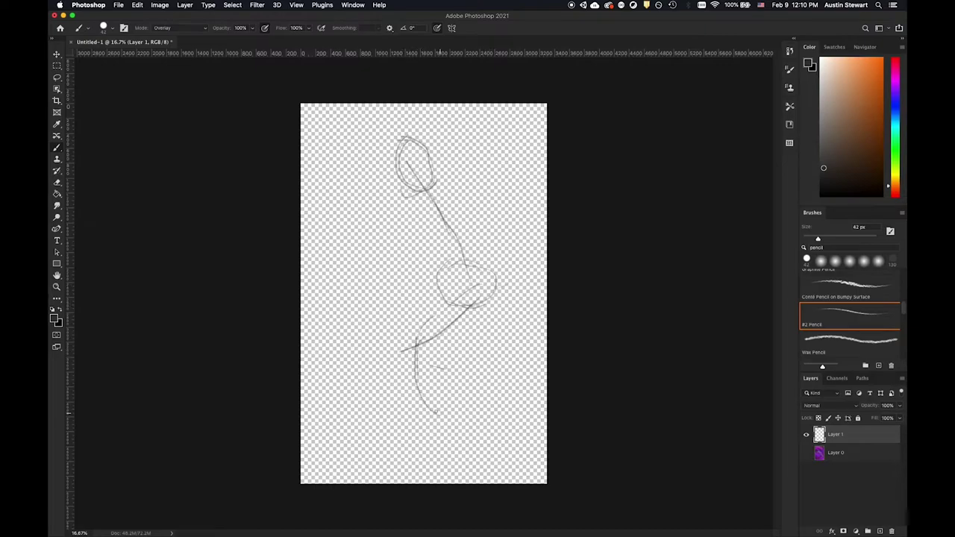
pyautogui.moveTo(440, 293)
pyautogui.mouseDown()
pyautogui.moveTo(368, 340)
pyautogui.moveTo(370, 332)
pyautogui.moveTo(393, 406)
pyautogui.mouseUp()
pyautogui.moveTo(489, 306); pyautogui.dragTo(422, 352)
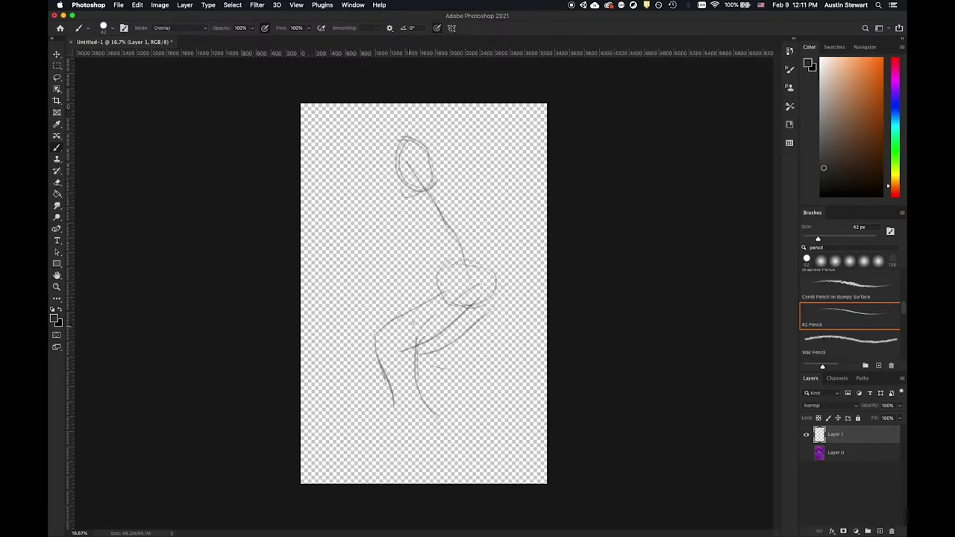
pyautogui.moveTo(452, 301)
pyautogui.mouseDown()
pyautogui.moveTo(406, 345)
pyautogui.moveTo(393, 344)
pyautogui.mouseUp()
pyautogui.moveTo(438, 364); pyautogui.dragTo(438, 419)
pyautogui.moveTo(446, 364)
pyautogui.mouseDown()
pyautogui.moveTo(452, 390)
pyautogui.moveTo(444, 421)
pyautogui.moveTo(431, 400)
pyautogui.moveTo(453, 422)
pyautogui.mouseUp()
pyautogui.moveTo(456, 380)
pyautogui.mouseDown()
pyautogui.moveTo(456, 428)
pyautogui.moveTo(420, 464)
pyautogui.moveTo(481, 427)
pyautogui.mouseUp()
pyautogui.moveTo(379, 406)
pyautogui.mouseDown()
pyautogui.moveTo(416, 401)
pyautogui.moveTo(407, 431)
pyautogui.mouseUp()
pyautogui.moveTo(404, 358); pyautogui.dragTo(419, 406)
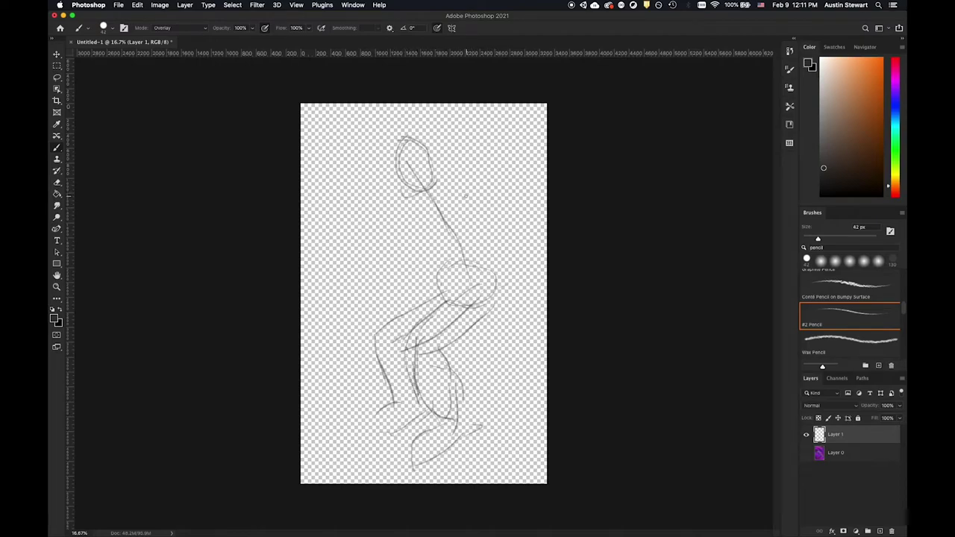
# Sketch the figure's shoulders, arms and torso sides, with a round ball shape held in front of the body
pyautogui.moveTo(430, 196)
pyautogui.mouseDown()
pyautogui.moveTo(485, 214)
pyautogui.moveTo(389, 222)
pyautogui.mouseUp()
pyautogui.moveTo(480, 216)
pyautogui.mouseDown()
pyautogui.moveTo(488, 254)
pyautogui.moveTo(441, 314)
pyautogui.mouseUp()
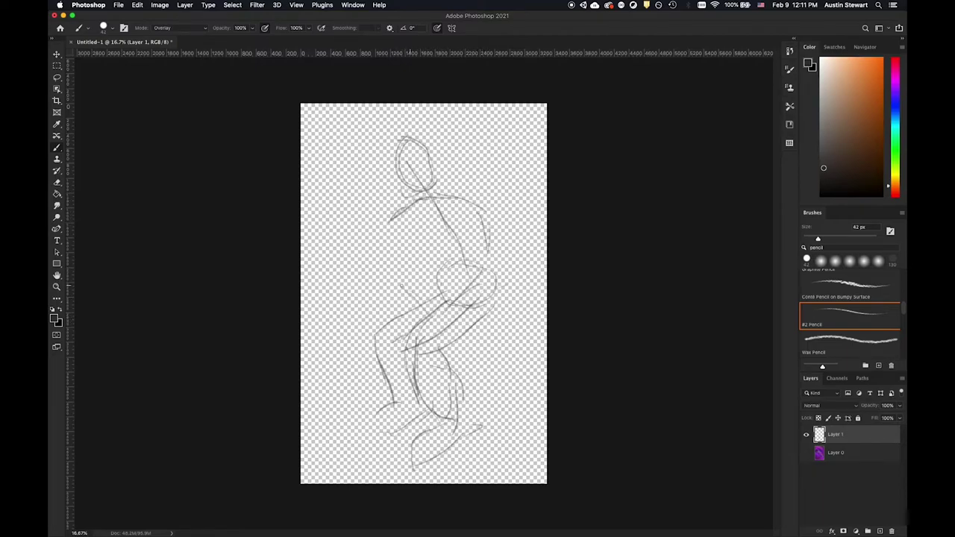
pyautogui.moveTo(385, 278)
pyautogui.mouseDown()
pyautogui.moveTo(381, 228)
pyautogui.moveTo(396, 286)
pyautogui.moveTo(407, 256)
pyautogui.mouseUp()
pyautogui.moveTo(413, 220); pyautogui.dragTo(445, 282)
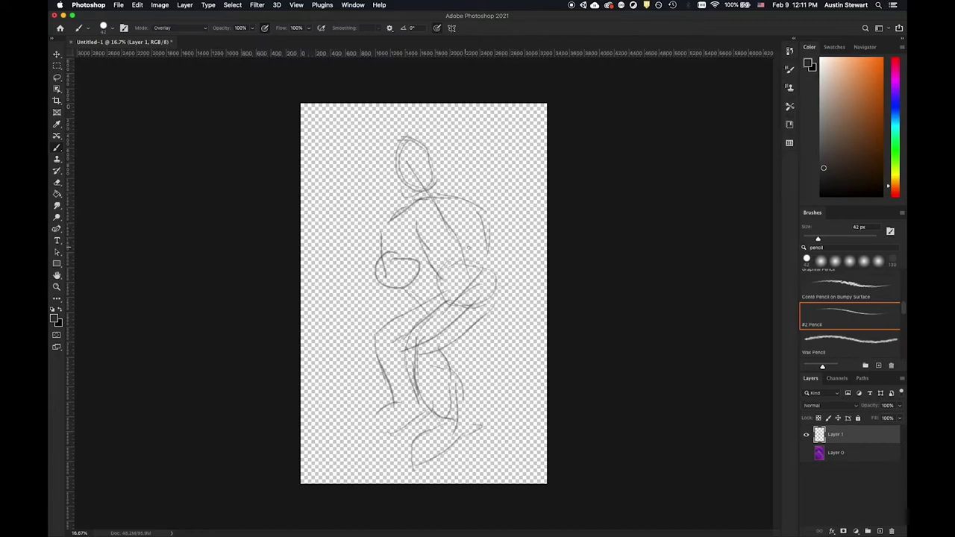
pyautogui.moveTo(483, 201)
pyautogui.mouseDown()
pyautogui.moveTo(501, 238)
pyautogui.moveTo(492, 284)
pyautogui.mouseUp()
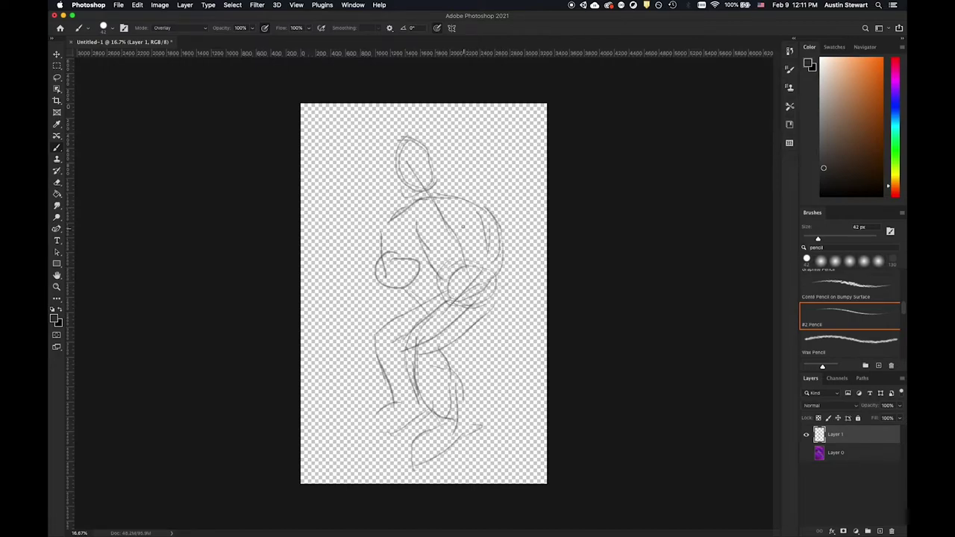
pyautogui.moveTo(460, 226); pyautogui.dragTo(459, 273)
pyautogui.moveTo(401, 221)
pyautogui.mouseDown()
pyautogui.moveTo(381, 220)
pyautogui.moveTo(387, 259)
pyautogui.mouseUp()
# Draw slanted background lines from the figure to both side edges of the canvas
pyautogui.moveTo(470, 343); pyautogui.dragTo(550, 379)
pyautogui.moveTo(396, 311); pyautogui.dragTo(296, 279)
pyautogui.moveTo(564, 239); pyautogui.dragTo(473, 207)
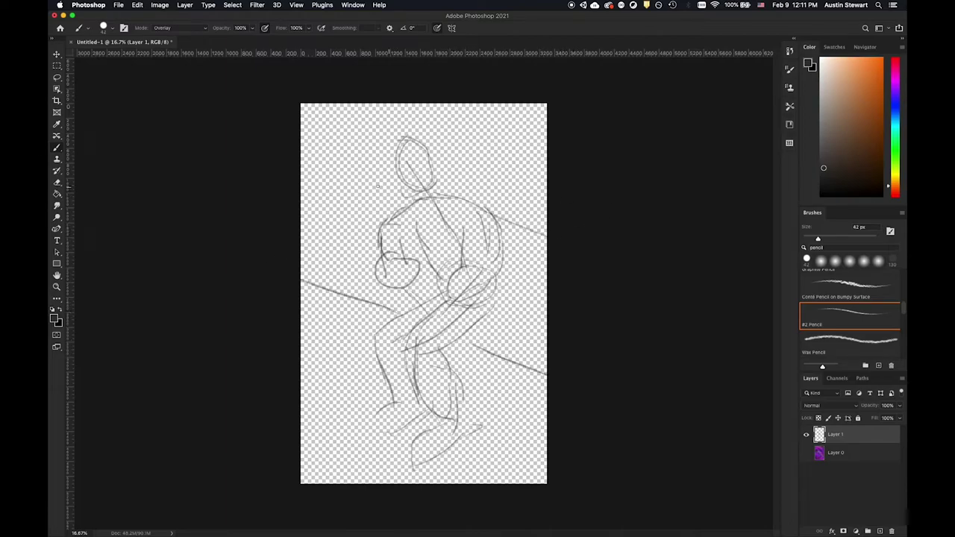
pyautogui.moveTo(402, 195); pyautogui.dragTo(298, 167)
pyautogui.moveTo(297, 218); pyautogui.dragTo(392, 243)
pyautogui.moveTo(497, 282); pyautogui.dragTo(551, 306)
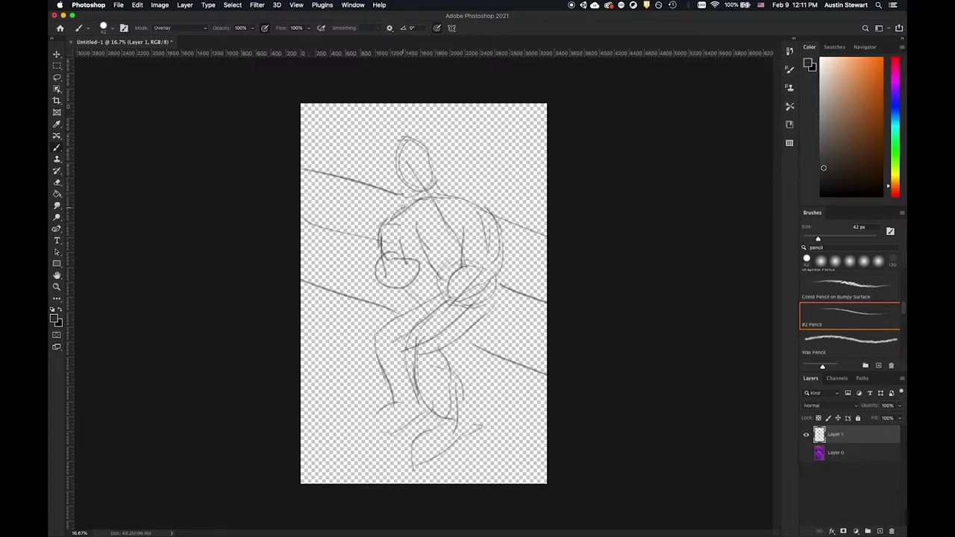
# Strengthen the neckline, shoulders and forearms with darker strokes and add guide lines to the face
pyautogui.moveTo(407, 198)
pyautogui.mouseDown()
pyautogui.moveTo(471, 202)
pyautogui.moveTo(495, 227)
pyautogui.moveTo(498, 277)
pyautogui.mouseUp()
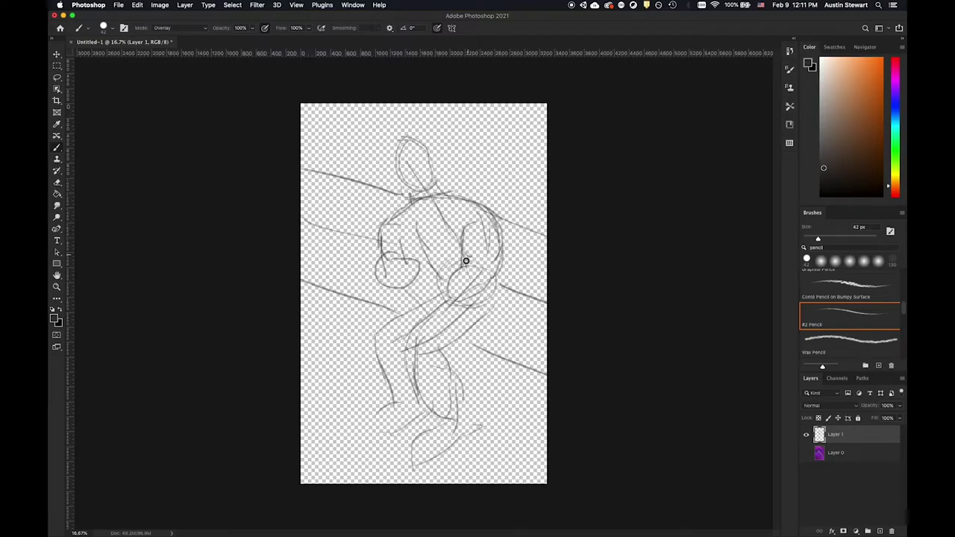
pyautogui.moveTo(448, 282)
pyautogui.mouseDown()
pyautogui.moveTo(460, 267)
pyautogui.moveTo(422, 260)
pyautogui.mouseUp()
pyautogui.moveTo(446, 318); pyautogui.dragTo(489, 278)
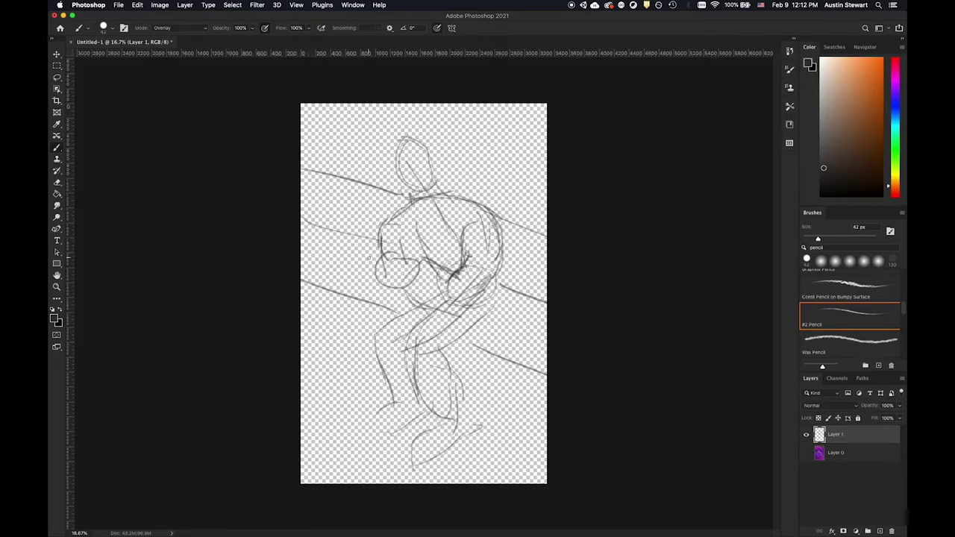
pyautogui.moveTo(388, 225)
pyautogui.mouseDown()
pyautogui.moveTo(376, 255)
pyautogui.moveTo(387, 221)
pyautogui.moveTo(379, 231)
pyautogui.moveTo(434, 255)
pyautogui.moveTo(458, 244)
pyautogui.moveTo(436, 255)
pyautogui.mouseUp()
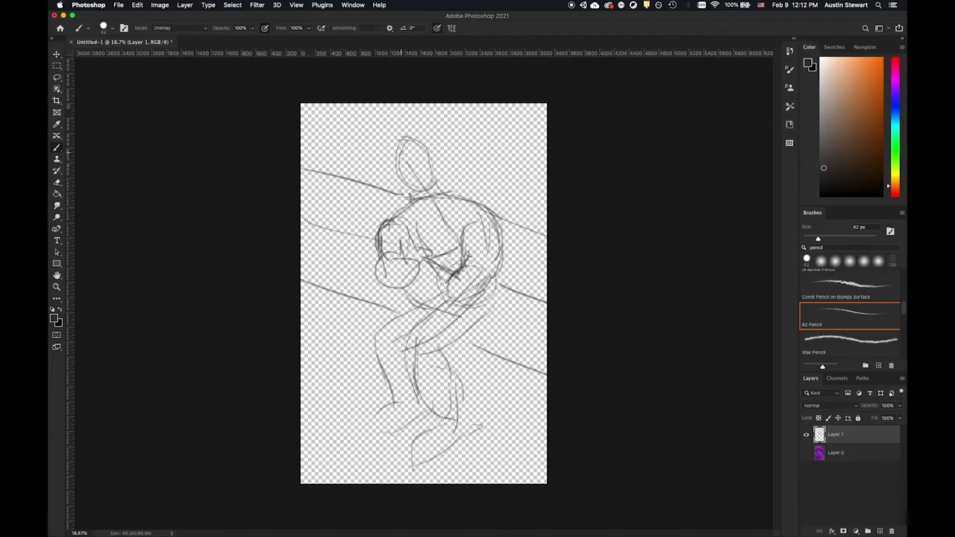
pyautogui.moveTo(401, 148); pyautogui.dragTo(406, 166)
# Add a very light gray Solid Color fill layer named Color Fill 1 and move it beneath the sketch layer
pyautogui.click(184, 5)
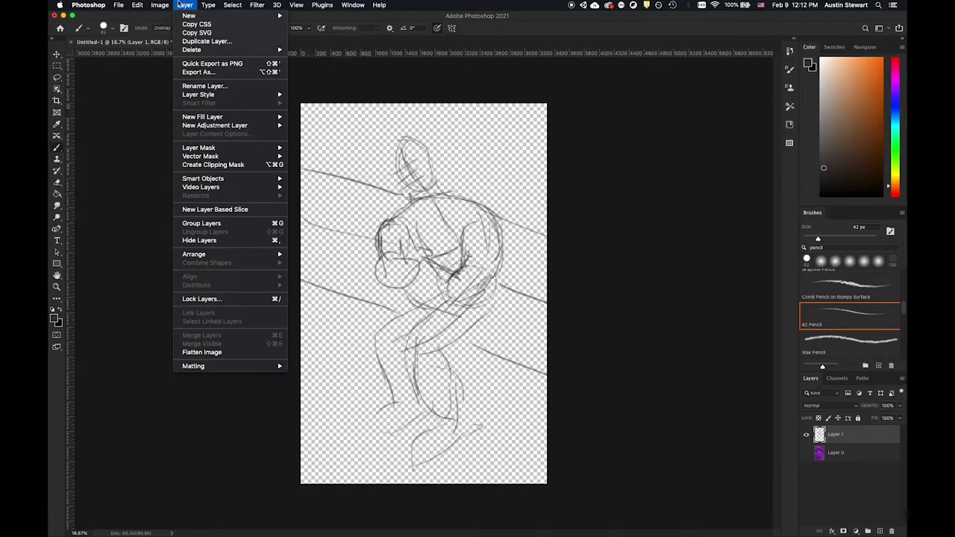
pyautogui.moveTo(226, 118)
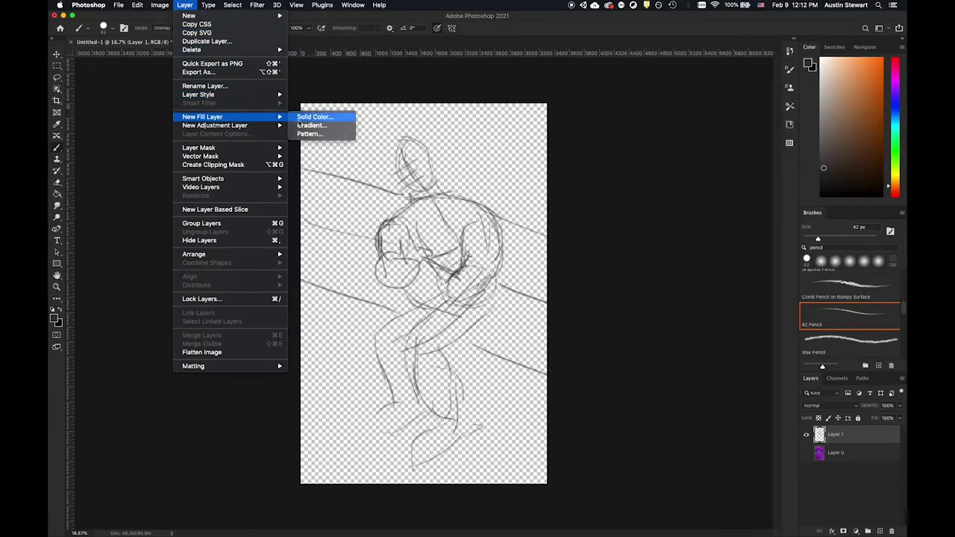
pyautogui.click(307, 118)
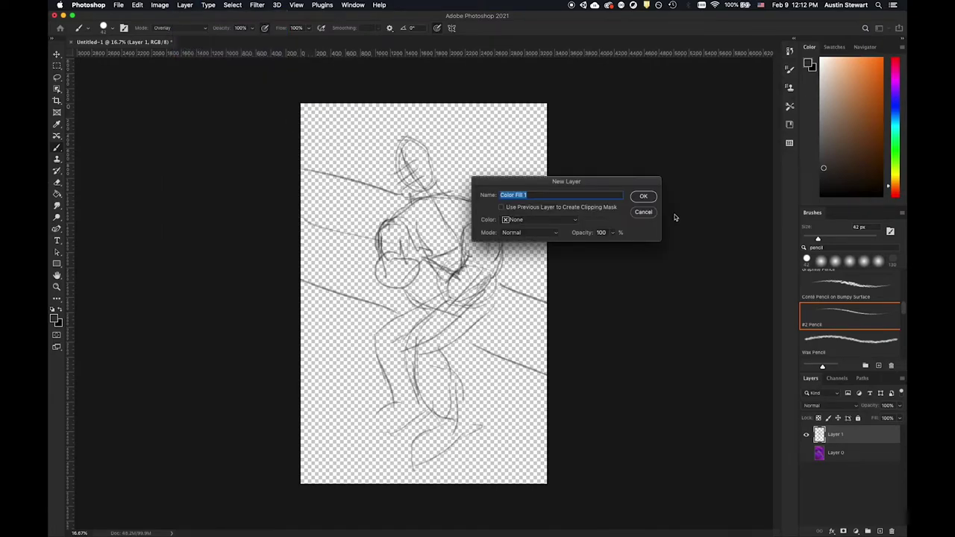
pyautogui.click(643, 195)
pyautogui.moveTo(388, 129); pyautogui.dragTo(337, 124)
pyautogui.click(554, 114)
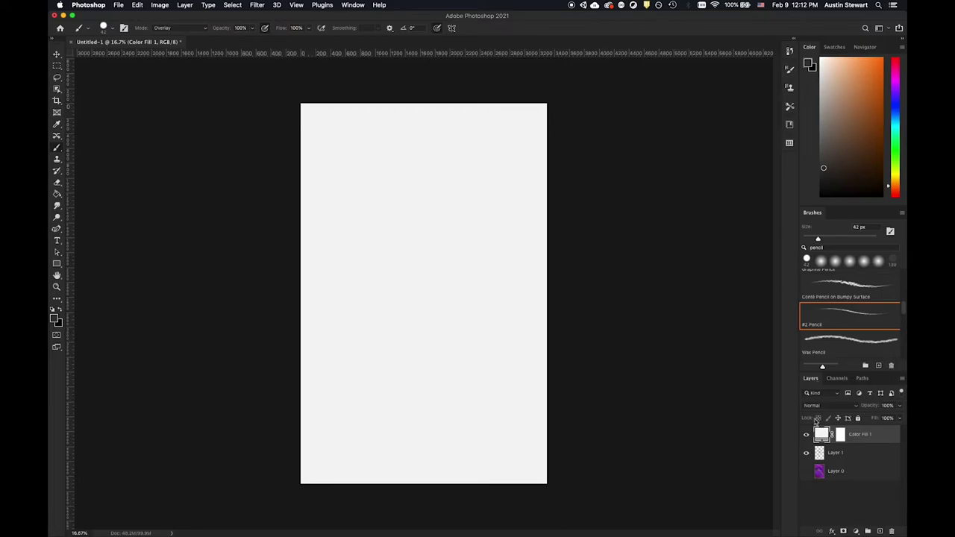
pyautogui.moveTo(869, 433); pyautogui.dragTo(870, 456)
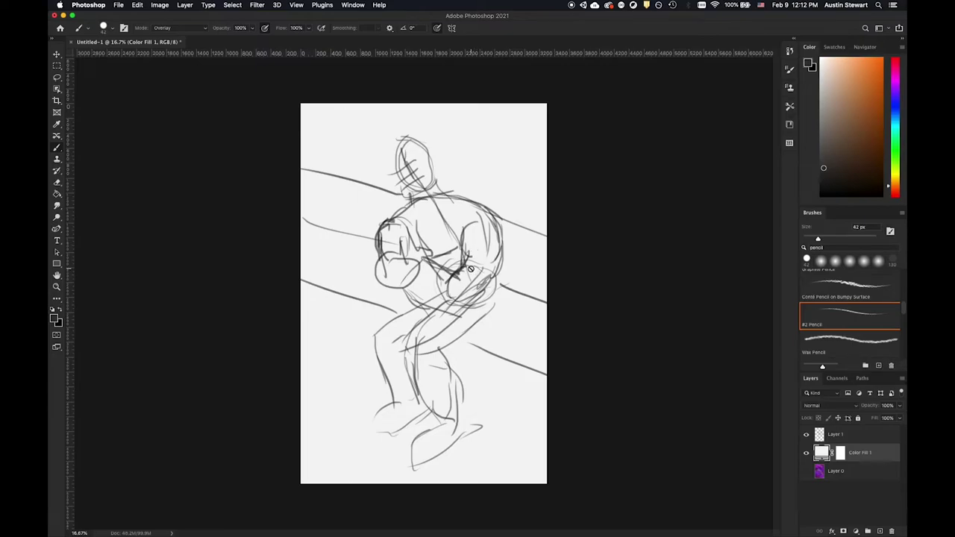
# Add a new empty layer between the sketch and Color Fill 1 layers and make it active
pyautogui.scroll(2, 470, 268)
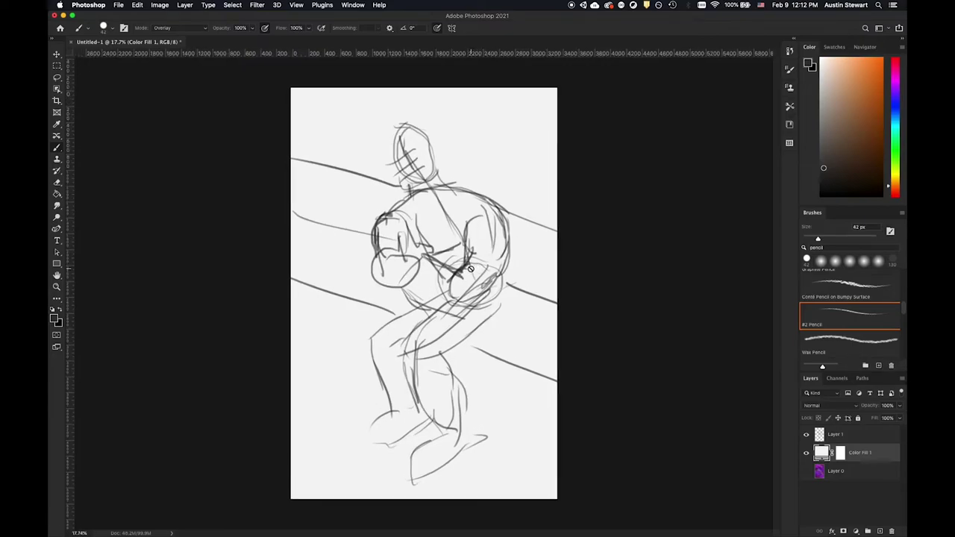
pyautogui.scroll(2, 470, 269)
pyautogui.scroll(5, 470, 269)
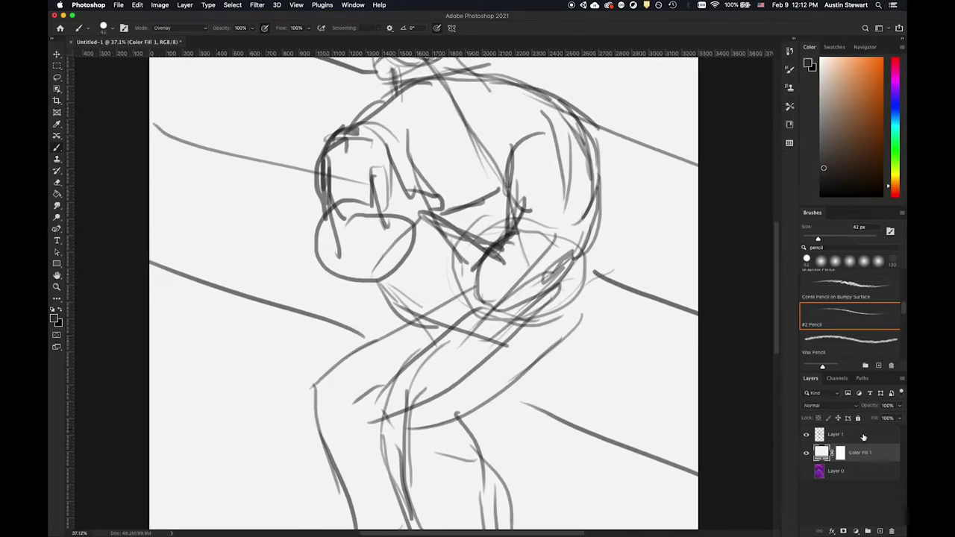
pyautogui.click(837, 436)
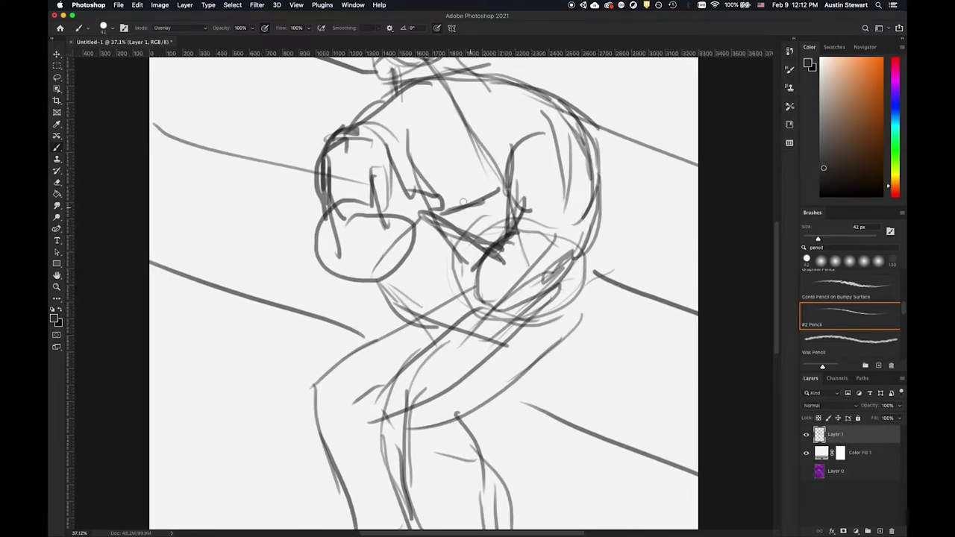
pyautogui.scroll(-5, 472, 241)
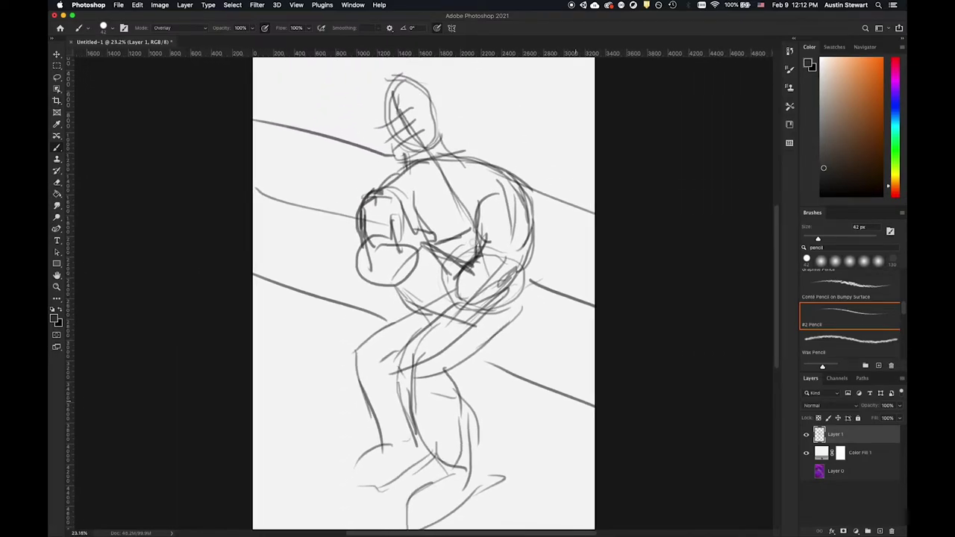
pyautogui.click(880, 531)
pyautogui.moveTo(848, 457); pyautogui.dragTo(845, 431)
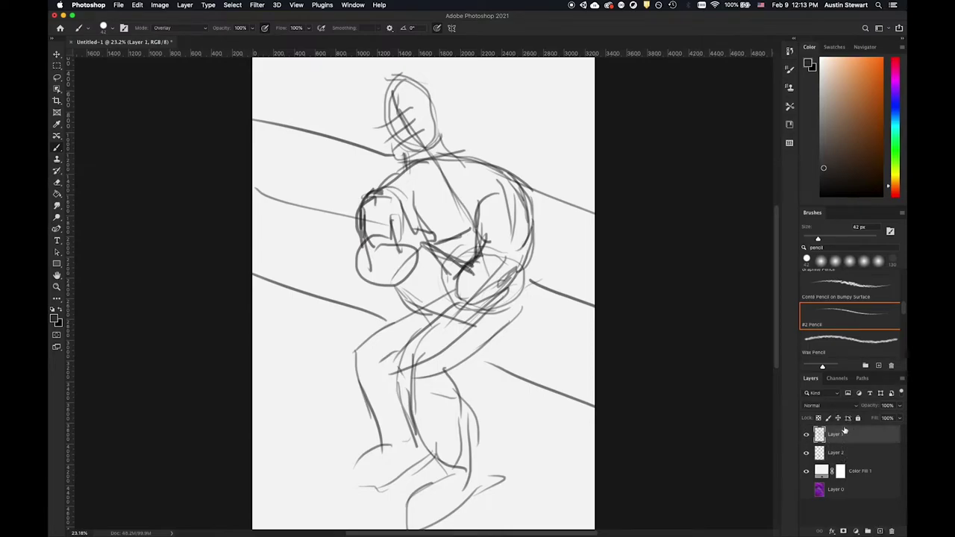
pyautogui.click(845, 451)
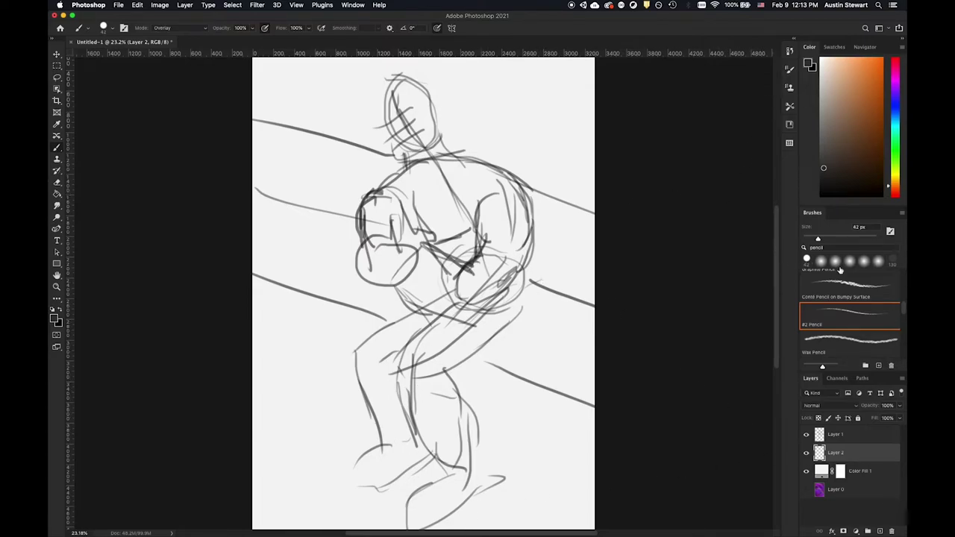
# Switch to a recent soft round brush, set its size to 194 px and raise its hardness
pyautogui.click(806, 260)
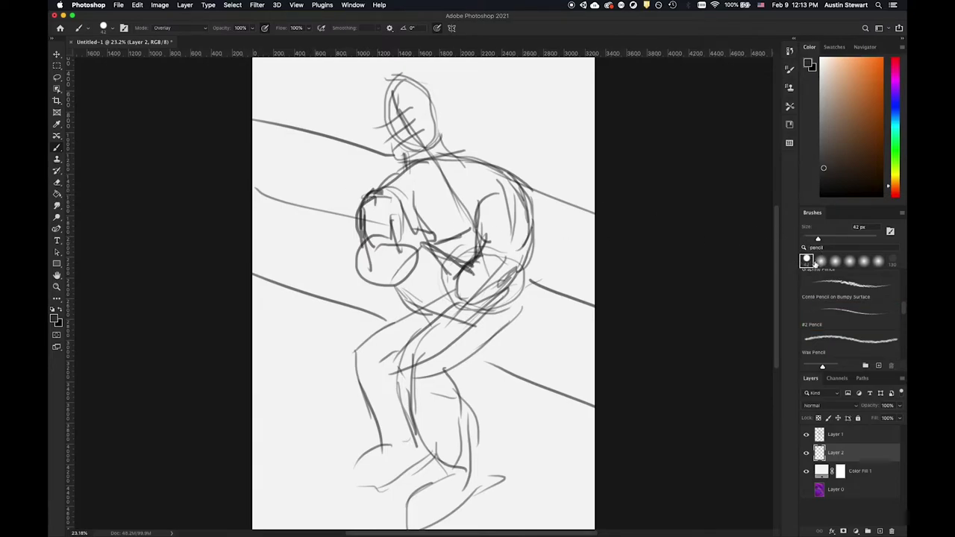
pyautogui.click(820, 260)
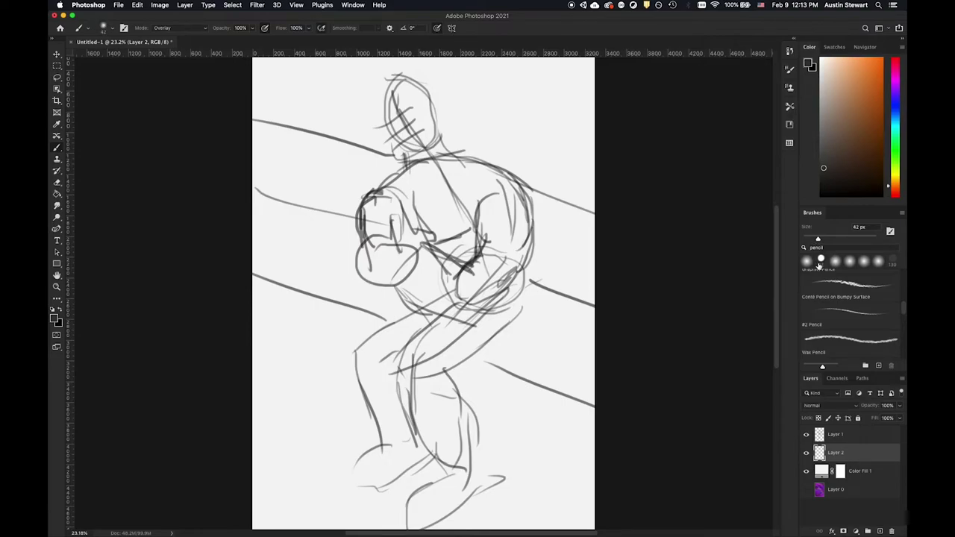
pyautogui.click(104, 29)
pyautogui.moveTo(129, 57); pyautogui.dragTo(138, 56)
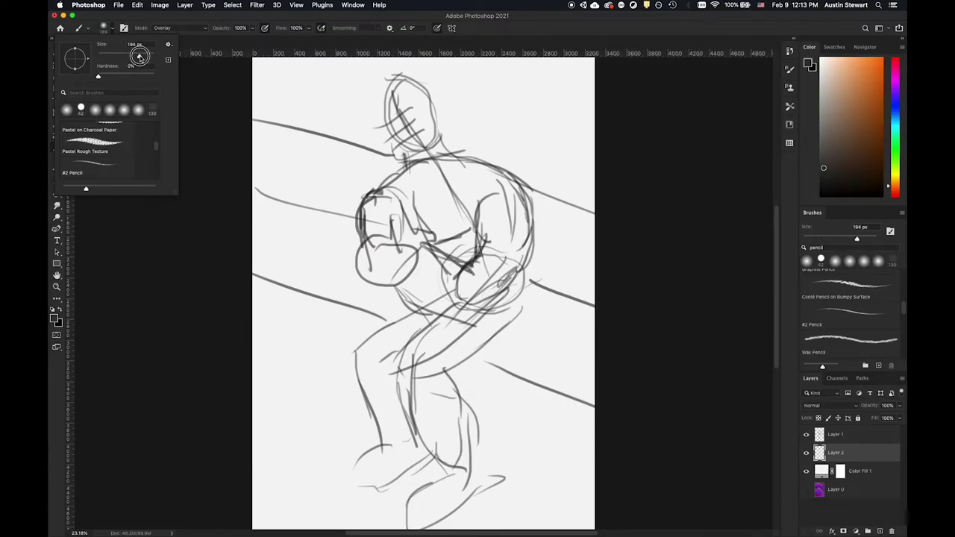
pyautogui.click(127, 76)
# Choose a medium blue and paint both of the figure's trouser legs on the new layer
pyautogui.click(897, 110)
pyautogui.click(871, 114)
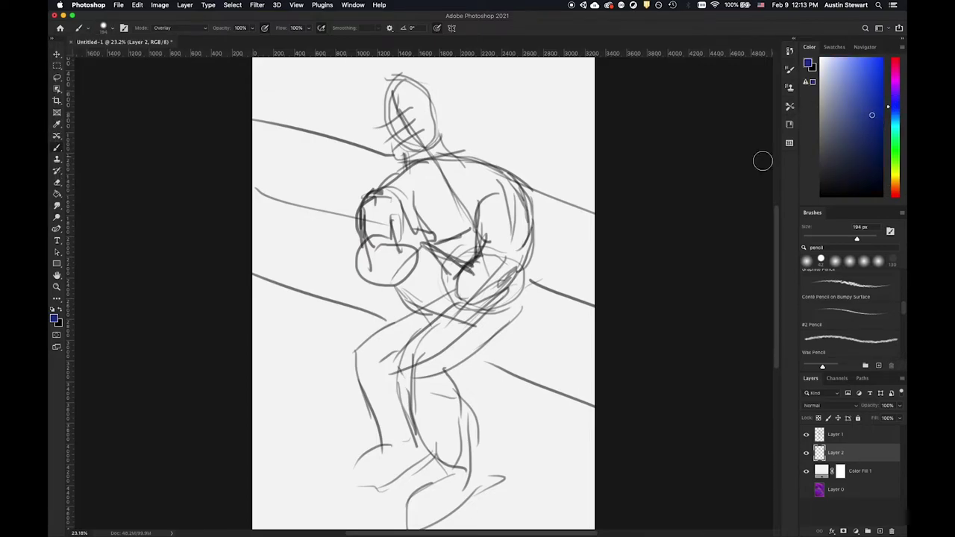
pyautogui.click(848, 91)
pyautogui.click(863, 86)
pyautogui.moveTo(448, 324)
pyautogui.mouseDown()
pyautogui.moveTo(417, 344)
pyautogui.moveTo(467, 307)
pyautogui.moveTo(414, 342)
pyautogui.moveTo(414, 361)
pyautogui.moveTo(459, 338)
pyautogui.moveTo(455, 351)
pyautogui.moveTo(507, 315)
pyautogui.moveTo(517, 288)
pyautogui.moveTo(467, 334)
pyautogui.moveTo(482, 316)
pyautogui.moveTo(455, 323)
pyautogui.moveTo(465, 314)
pyautogui.moveTo(425, 344)
pyautogui.moveTo(419, 376)
pyautogui.moveTo(440, 380)
pyautogui.moveTo(449, 403)
pyautogui.moveTo(413, 361)
pyautogui.moveTo(414, 439)
pyautogui.moveTo(410, 400)
pyautogui.moveTo(422, 432)
pyautogui.moveTo(446, 447)
pyautogui.moveTo(409, 394)
pyautogui.moveTo(425, 415)
pyautogui.moveTo(432, 386)
pyautogui.moveTo(452, 441)
pyautogui.moveTo(442, 382)
pyautogui.moveTo(448, 476)
pyautogui.mouseUp()
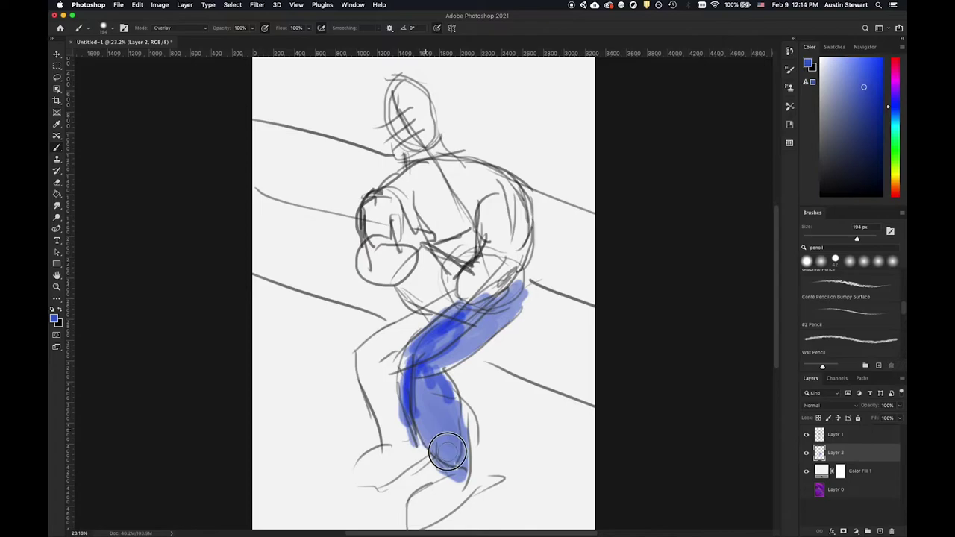
pyautogui.moveTo(429, 318)
pyautogui.mouseDown()
pyautogui.moveTo(378, 331)
pyautogui.moveTo(385, 342)
pyautogui.moveTo(419, 330)
pyautogui.moveTo(376, 345)
pyautogui.moveTo(382, 334)
pyautogui.moveTo(359, 367)
pyautogui.moveTo(380, 413)
pyautogui.moveTo(366, 347)
pyautogui.moveTo(398, 422)
pyautogui.moveTo(378, 417)
pyautogui.moveTo(403, 441)
pyautogui.moveTo(366, 369)
pyautogui.moveTo(430, 310)
pyautogui.moveTo(434, 325)
pyautogui.moveTo(399, 318)
pyautogui.mouseUp()
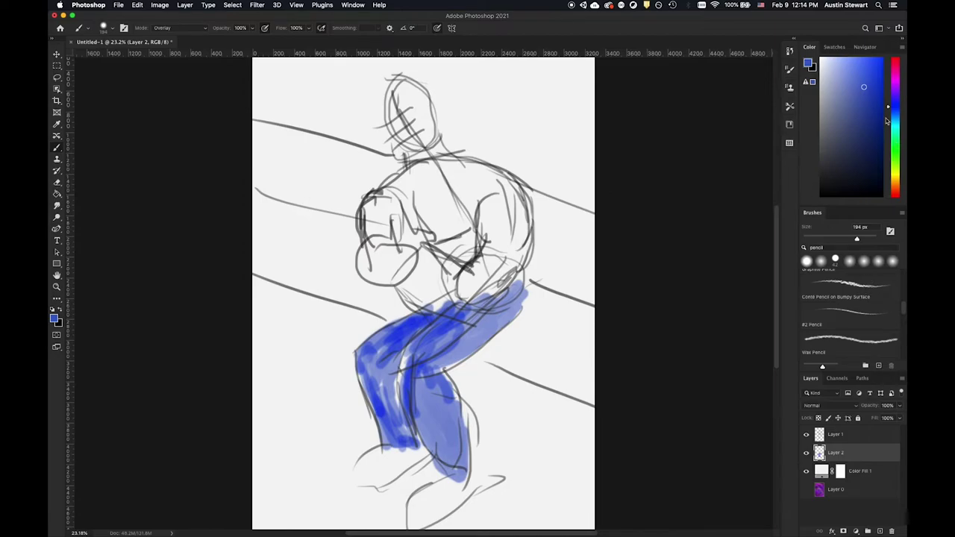
# Switch the color to bright magenta and paint the figure's torso and sleeves as a shirt
pyautogui.click(897, 79)
pyautogui.click(869, 72)
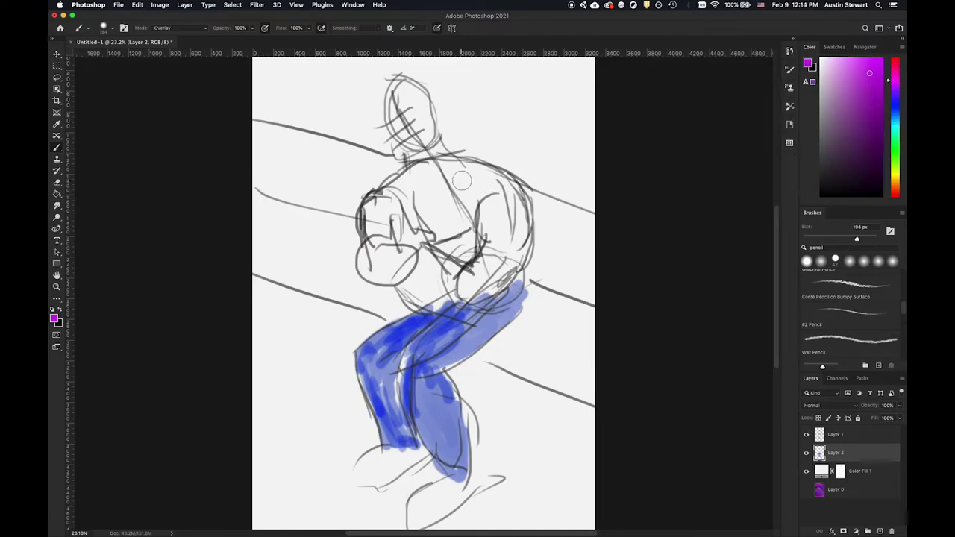
pyautogui.moveTo(461, 169)
pyautogui.mouseDown()
pyautogui.moveTo(510, 182)
pyautogui.moveTo(467, 175)
pyautogui.moveTo(495, 183)
pyautogui.moveTo(468, 182)
pyautogui.moveTo(493, 199)
pyautogui.moveTo(466, 186)
pyautogui.moveTo(497, 225)
pyautogui.moveTo(482, 202)
pyautogui.moveTo(498, 194)
pyautogui.moveTo(527, 255)
pyautogui.moveTo(526, 246)
pyautogui.moveTo(520, 281)
pyautogui.moveTo(467, 302)
pyautogui.moveTo(513, 265)
pyautogui.moveTo(487, 285)
pyautogui.moveTo(509, 243)
pyautogui.moveTo(486, 295)
pyautogui.moveTo(491, 251)
pyautogui.moveTo(496, 259)
pyautogui.moveTo(464, 281)
pyautogui.moveTo(474, 286)
pyautogui.moveTo(404, 270)
pyautogui.moveTo(461, 283)
pyautogui.moveTo(427, 256)
pyautogui.moveTo(465, 287)
pyautogui.moveTo(420, 274)
pyautogui.moveTo(425, 282)
pyautogui.moveTo(465, 299)
pyautogui.moveTo(409, 284)
pyautogui.moveTo(433, 301)
pyautogui.moveTo(406, 287)
pyautogui.moveTo(427, 257)
pyautogui.moveTo(409, 283)
pyautogui.moveTo(423, 260)
pyautogui.moveTo(442, 267)
pyautogui.moveTo(424, 257)
pyautogui.moveTo(462, 264)
pyautogui.mouseUp()
pyautogui.moveTo(434, 167)
pyautogui.mouseDown()
pyautogui.moveTo(466, 166)
pyautogui.moveTo(443, 173)
pyautogui.moveTo(466, 176)
pyautogui.moveTo(455, 169)
pyautogui.moveTo(445, 190)
pyautogui.moveTo(455, 166)
pyautogui.moveTo(447, 189)
pyautogui.moveTo(441, 174)
pyautogui.moveTo(443, 203)
pyautogui.moveTo(401, 173)
pyautogui.moveTo(403, 190)
pyautogui.moveTo(424, 204)
pyautogui.moveTo(398, 184)
pyautogui.moveTo(449, 227)
pyautogui.moveTo(462, 179)
pyautogui.moveTo(469, 235)
pyautogui.moveTo(448, 239)
pyautogui.moveTo(415, 218)
pyautogui.moveTo(385, 187)
pyautogui.moveTo(394, 179)
pyautogui.moveTo(385, 186)
pyautogui.moveTo(432, 222)
pyautogui.moveTo(370, 195)
pyautogui.moveTo(382, 232)
pyautogui.moveTo(392, 201)
pyautogui.moveTo(401, 207)
pyautogui.moveTo(369, 205)
pyautogui.mouseUp()
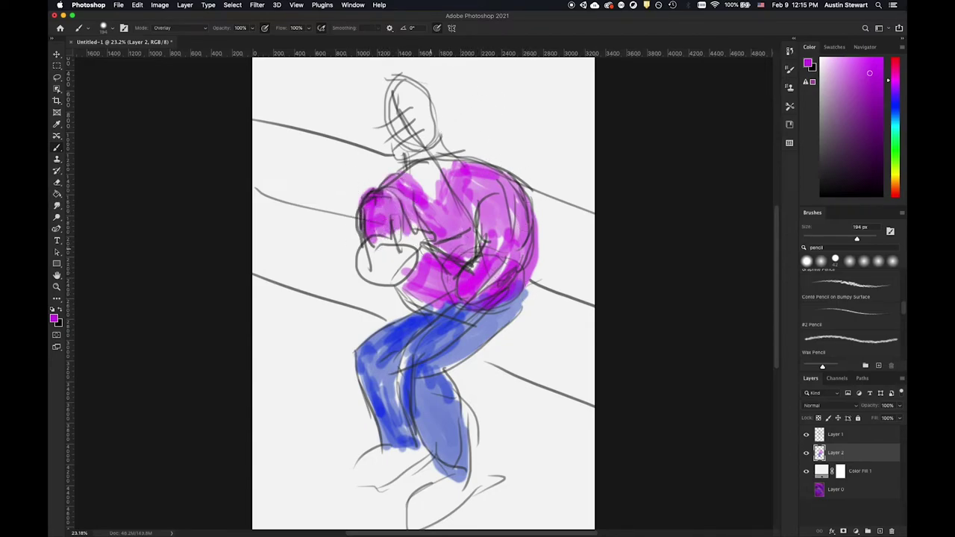
pyautogui.moveTo(385, 247)
pyautogui.mouseDown()
pyautogui.moveTo(423, 239)
pyautogui.moveTo(401, 224)
pyautogui.mouseUp()
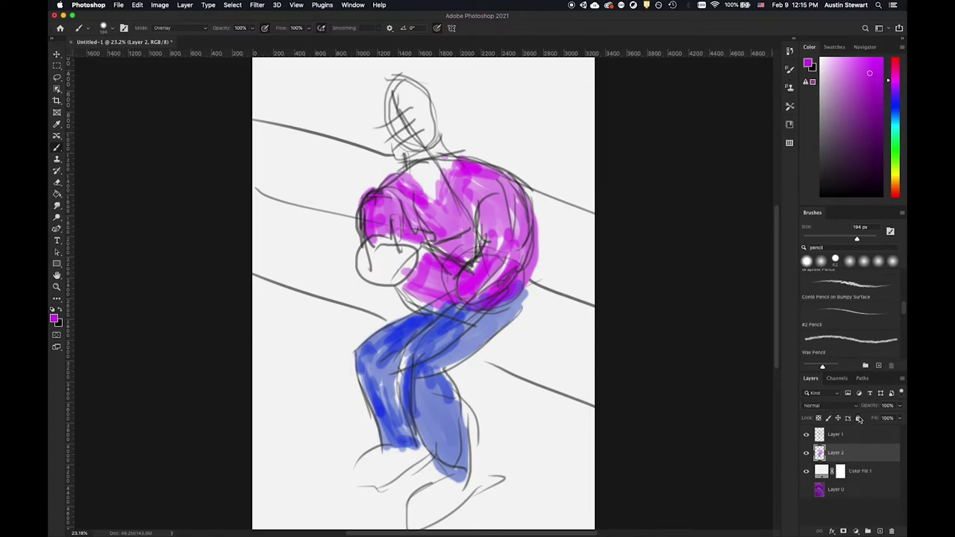
# Choose a light orange-tan skin color and enlarge the brush to 460 px
pyautogui.moveTo(896, 185); pyautogui.dragTo(897, 182)
pyautogui.click(852, 77)
pyautogui.moveTo(850, 70); pyautogui.dragTo(844, 62)
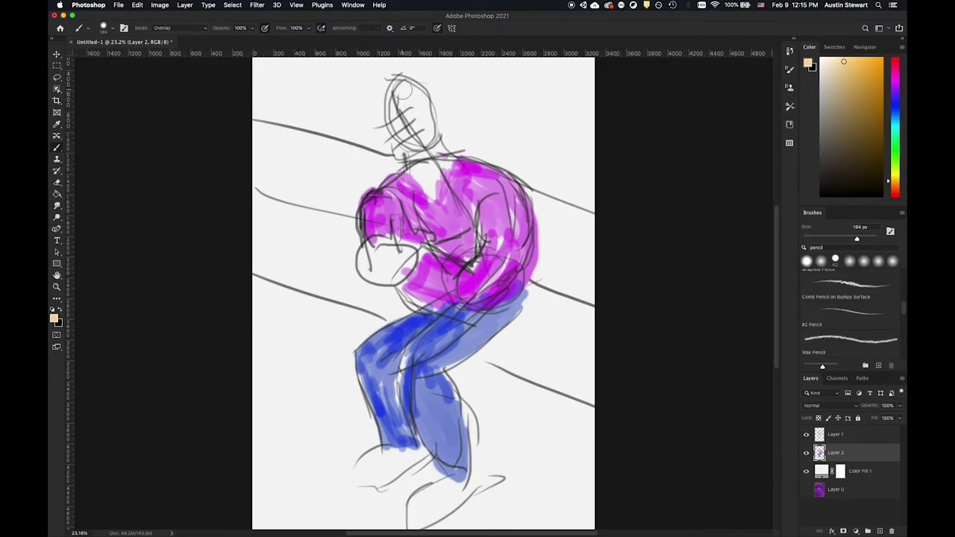
pyautogui.click(113, 29)
pyautogui.moveTo(131, 56); pyautogui.dragTo(147, 56)
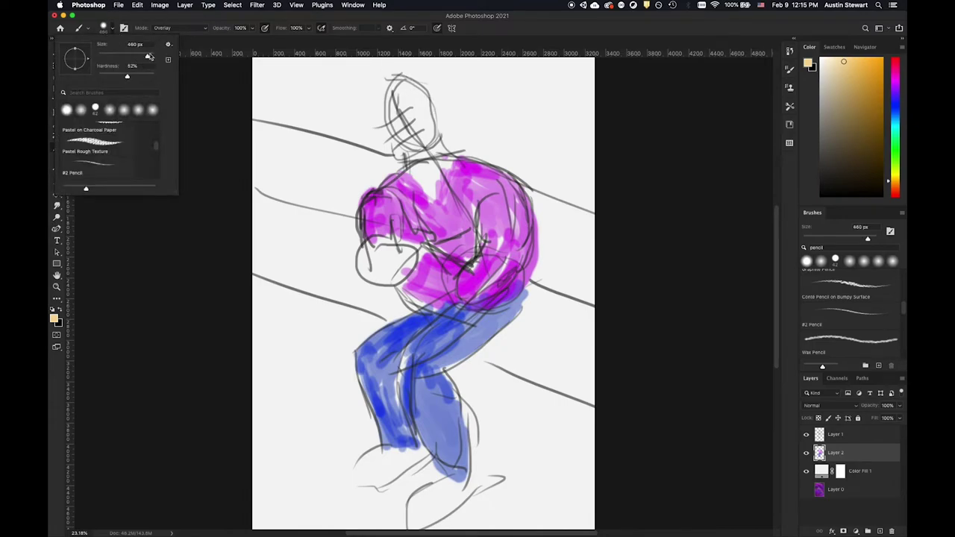
# Paint the figure's head, neck, hand and both feet with the light skin tone on Layer 2
pyautogui.moveTo(404, 101)
pyautogui.mouseDown()
pyautogui.moveTo(432, 134)
pyautogui.moveTo(402, 105)
pyautogui.moveTo(431, 146)
pyautogui.moveTo(406, 104)
pyautogui.moveTo(401, 112)
pyautogui.moveTo(398, 81)
pyautogui.moveTo(431, 142)
pyautogui.moveTo(431, 187)
pyautogui.moveTo(453, 151)
pyautogui.moveTo(435, 145)
pyautogui.moveTo(427, 173)
pyautogui.mouseUp()
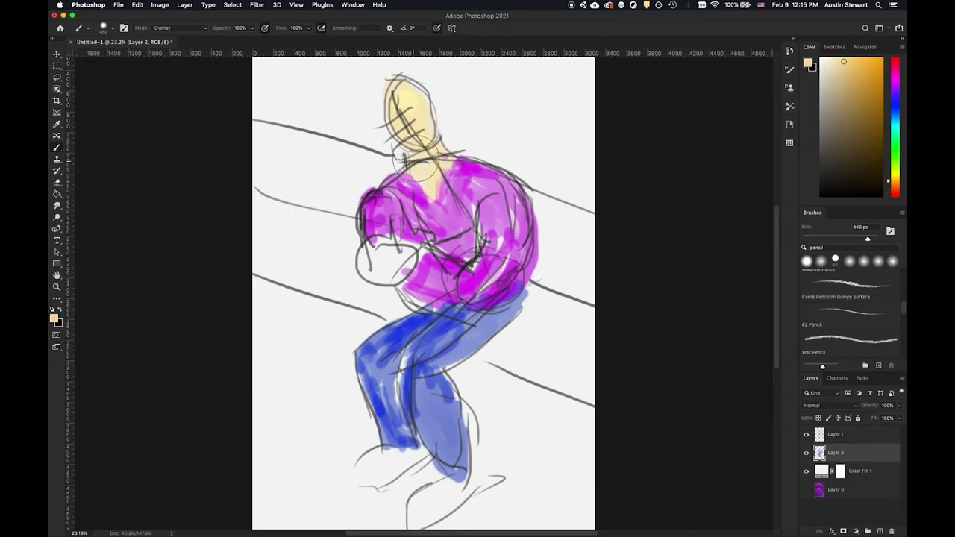
pyautogui.moveTo(391, 257)
pyautogui.mouseDown()
pyautogui.moveTo(365, 261)
pyautogui.moveTo(389, 265)
pyautogui.moveTo(377, 270)
pyautogui.moveTo(365, 265)
pyautogui.mouseUp()
pyautogui.moveTo(373, 475)
pyautogui.mouseDown()
pyautogui.moveTo(405, 457)
pyautogui.moveTo(368, 474)
pyautogui.moveTo(376, 456)
pyautogui.moveTo(364, 481)
pyautogui.moveTo(450, 495)
pyautogui.moveTo(468, 479)
pyautogui.moveTo(415, 509)
pyautogui.moveTo(420, 501)
pyautogui.moveTo(424, 513)
pyautogui.moveTo(457, 494)
pyautogui.moveTo(415, 508)
pyautogui.moveTo(364, 435)
pyautogui.mouseUp()
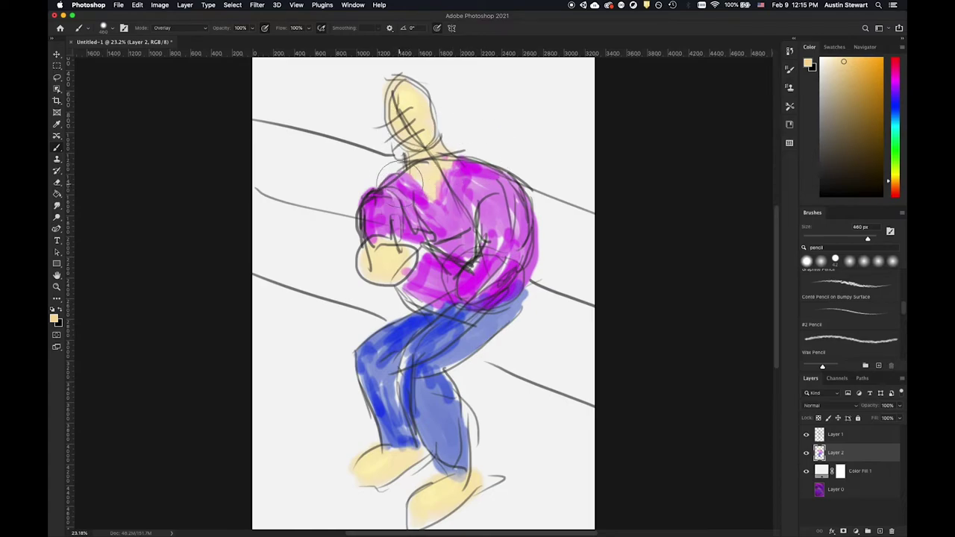
pyautogui.moveTo(422, 123)
pyautogui.mouseDown()
pyautogui.moveTo(405, 82)
pyautogui.moveTo(388, 127)
pyautogui.moveTo(421, 164)
pyautogui.mouseUp()
# Compare the painting with the Layer 1 sketch hidden and with Color Fill 1 hidden over Layer 0, restoring each layer's visibility
pyautogui.click(806, 435)
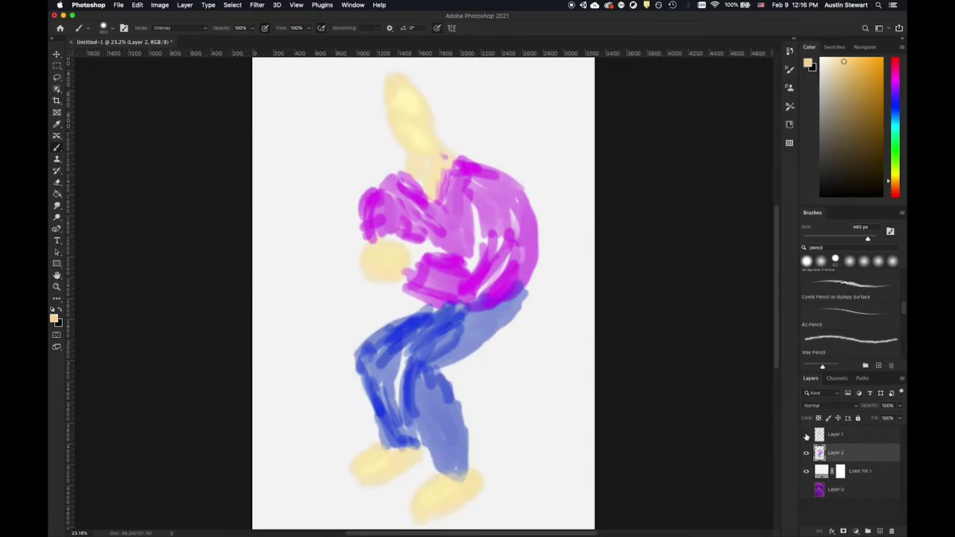
pyautogui.click(805, 435)
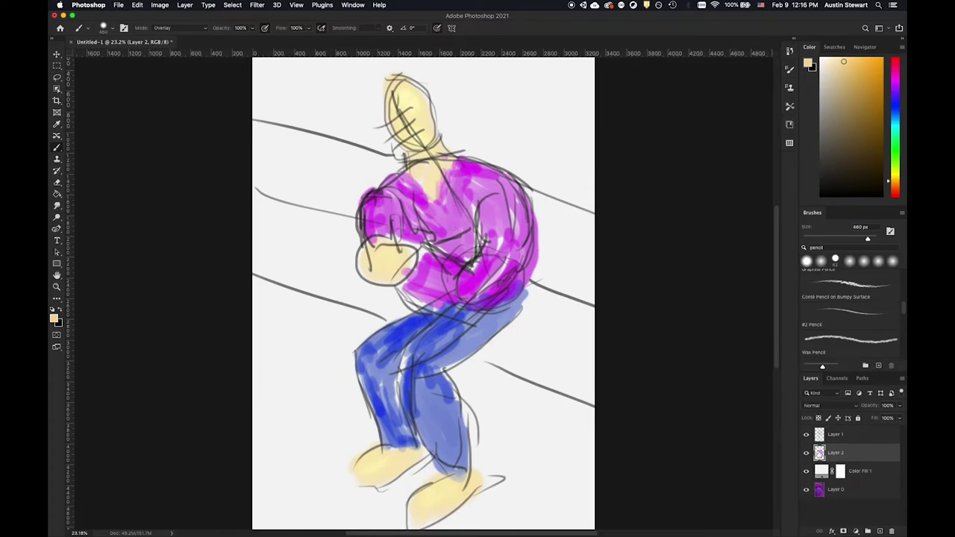
pyautogui.click(806, 473)
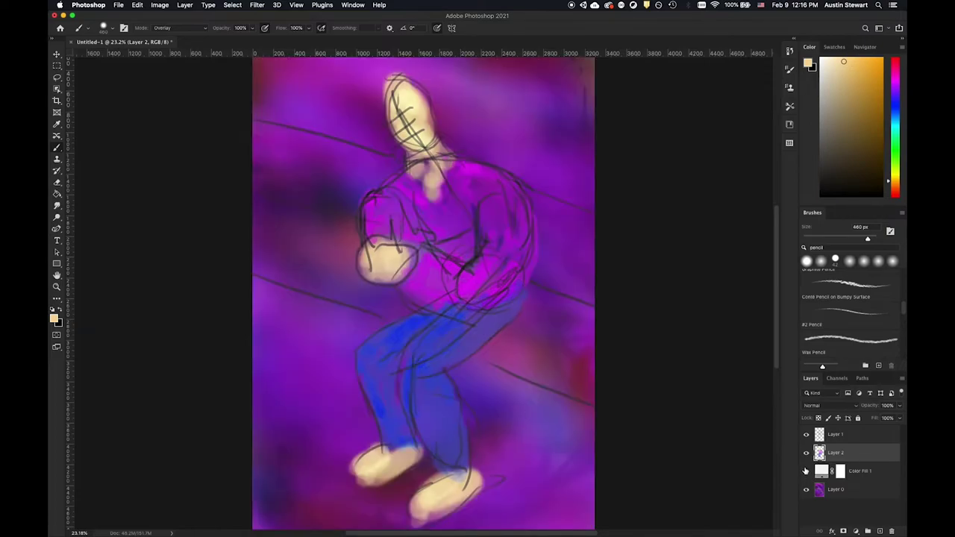
pyautogui.click(806, 471)
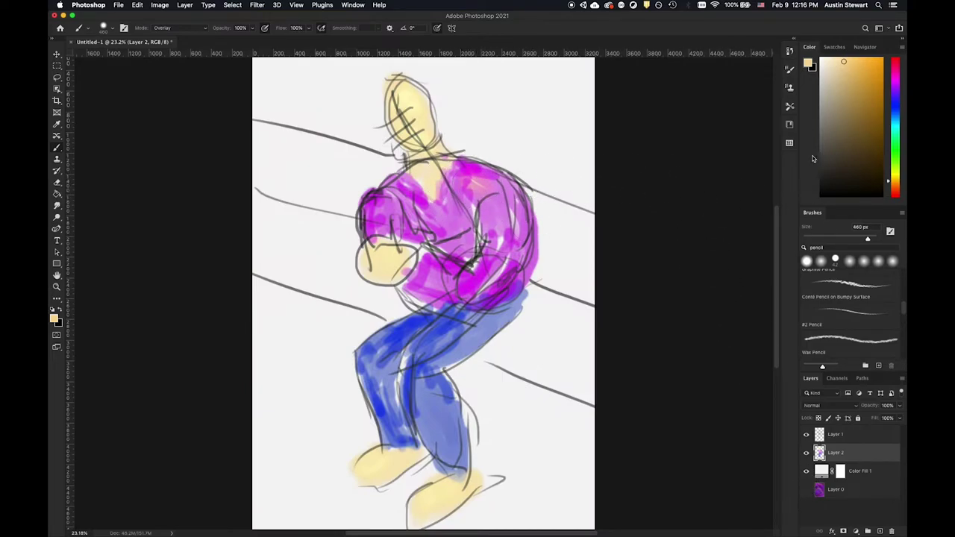
# Switch the color to light green and brush it over the figure's head, neck and feet in Overlay mode
pyautogui.click(894, 161)
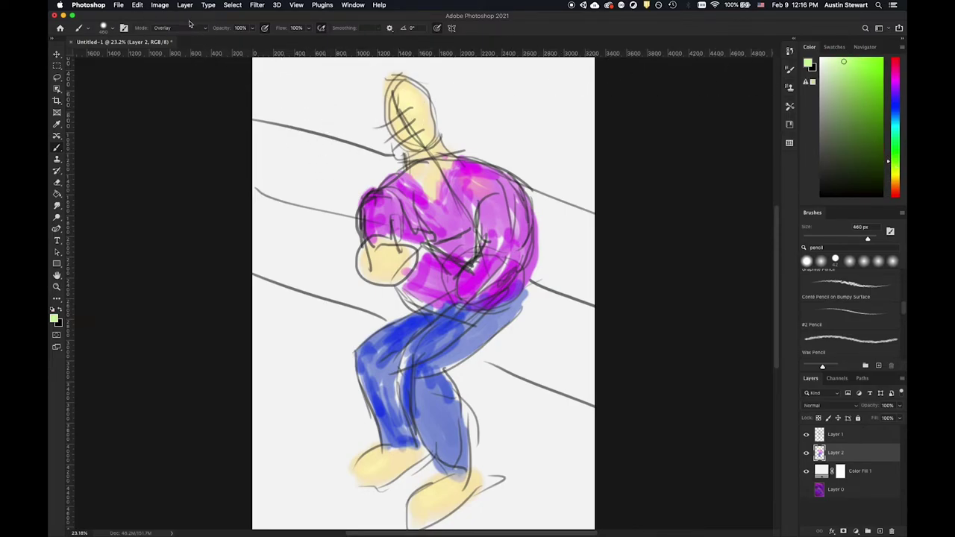
pyautogui.click(252, 29)
pyautogui.click(253, 42)
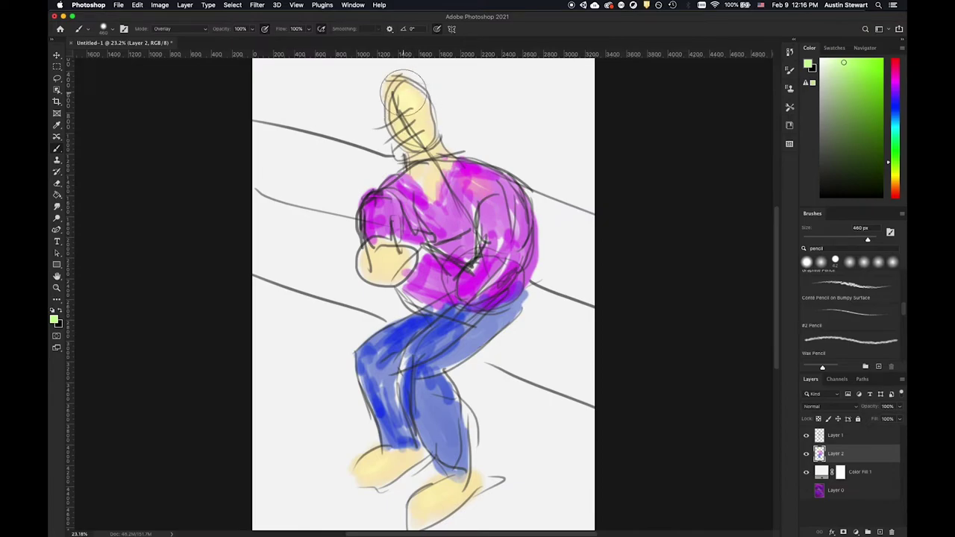
pyautogui.moveTo(398, 112)
pyautogui.mouseDown()
pyautogui.moveTo(439, 188)
pyautogui.moveTo(413, 153)
pyautogui.moveTo(438, 183)
pyautogui.moveTo(439, 141)
pyautogui.moveTo(432, 168)
pyautogui.moveTo(451, 136)
pyautogui.mouseUp()
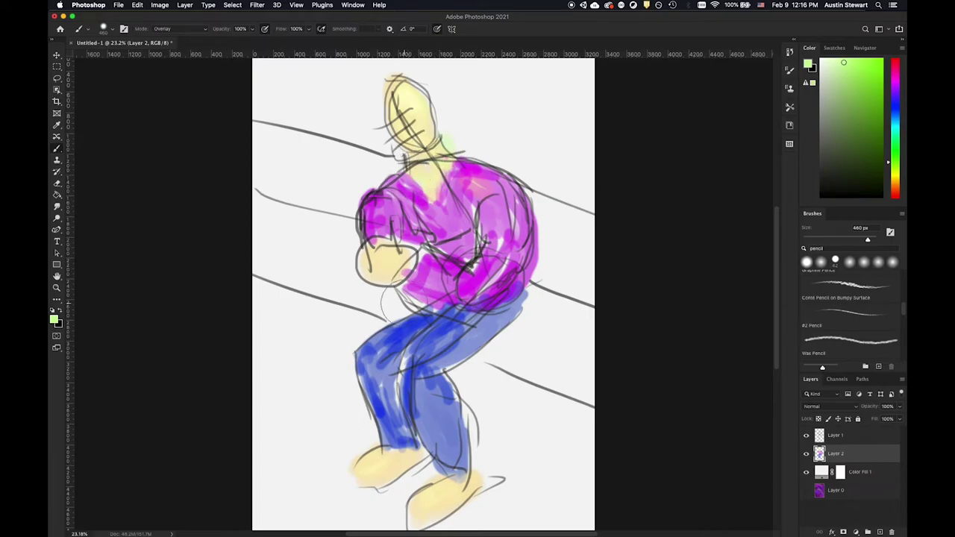
pyautogui.moveTo(370, 472)
pyautogui.mouseDown()
pyautogui.moveTo(403, 465)
pyautogui.moveTo(382, 467)
pyautogui.moveTo(438, 491)
pyautogui.moveTo(423, 494)
pyautogui.moveTo(430, 504)
pyautogui.moveTo(465, 489)
pyautogui.mouseUp()
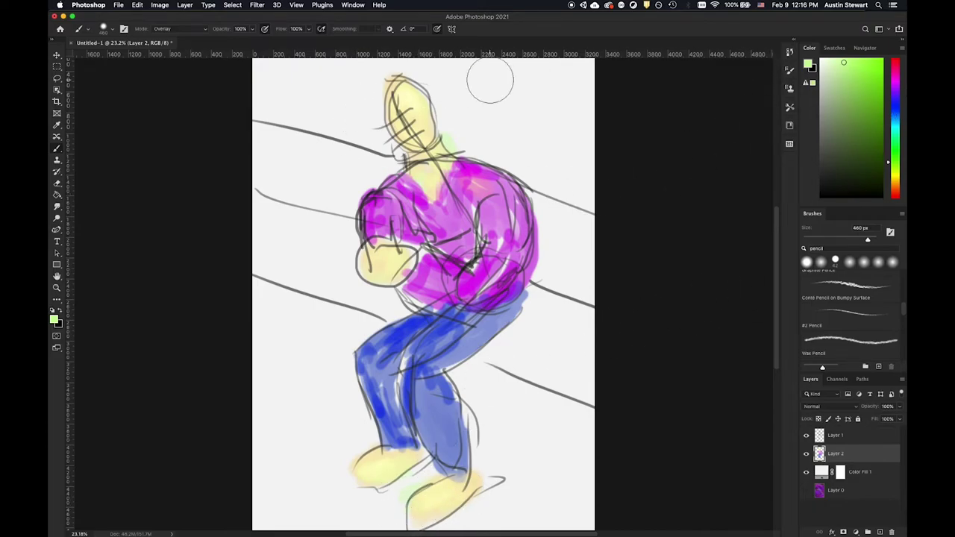
# Return to the recent skin tone, darken it to a golden brown and set the brush blending mode to Normal
pyautogui.click(834, 47)
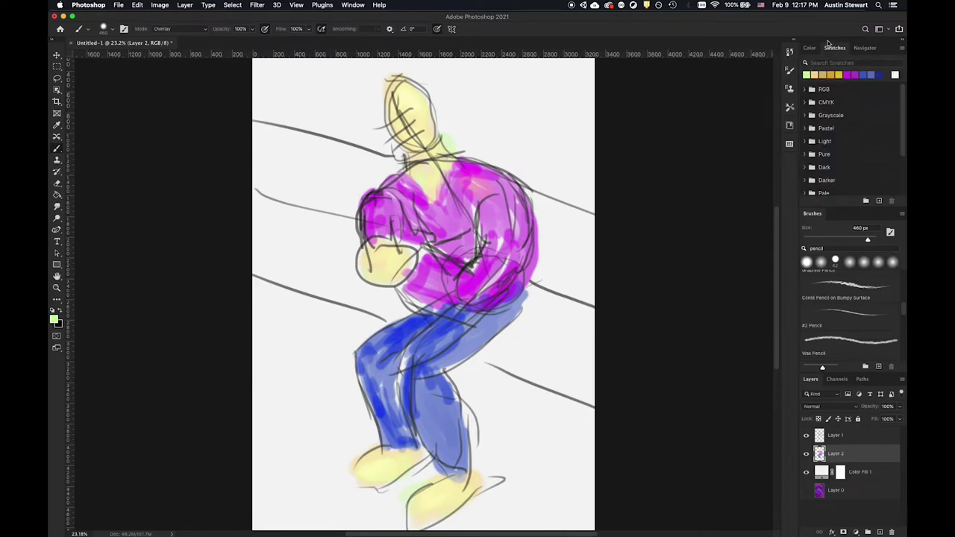
pyautogui.click(809, 50)
pyautogui.click(834, 48)
pyautogui.click(810, 49)
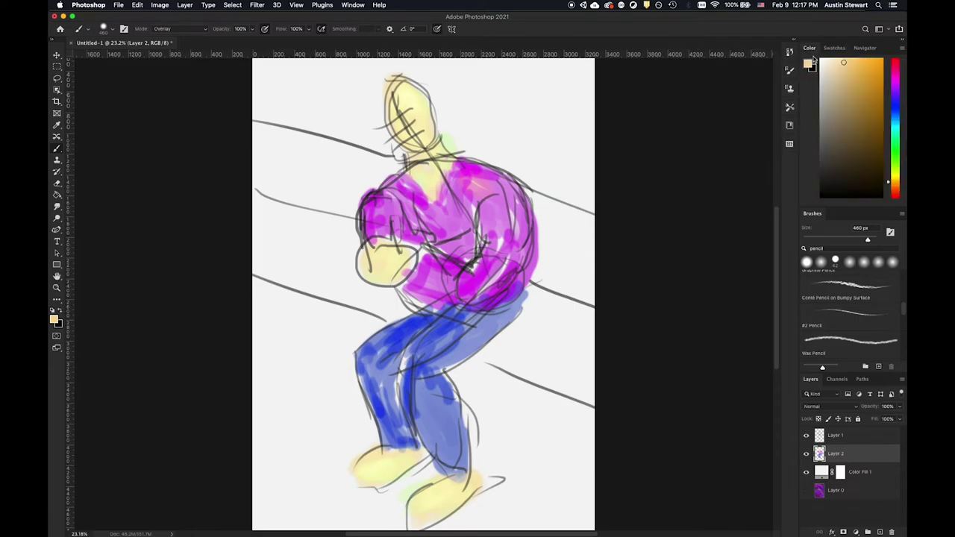
pyautogui.click(865, 112)
pyautogui.click(192, 28)
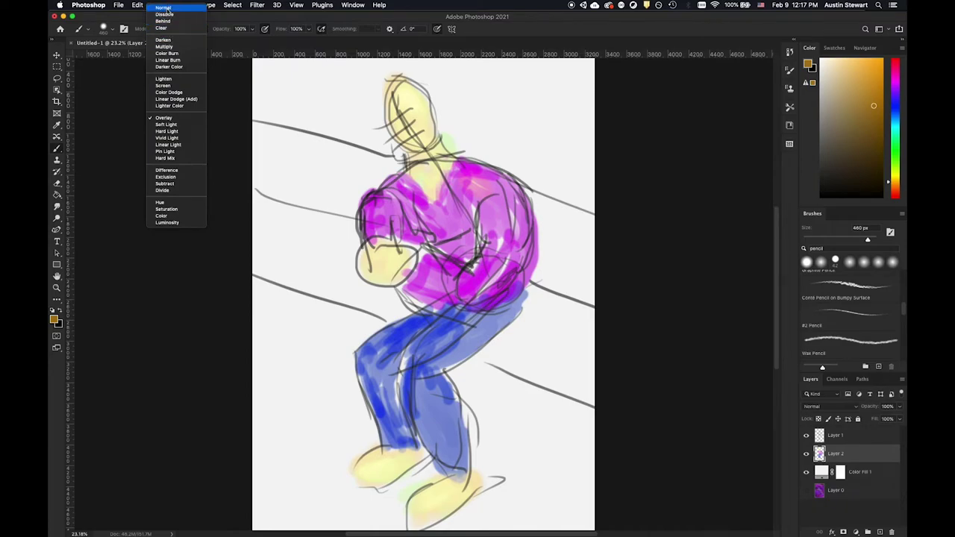
pyautogui.click(165, 8)
# Reduce the brush size to 250 px and lower its flow to 22%
pyautogui.press('[')
pyautogui.press('[')
pyautogui.press('[')
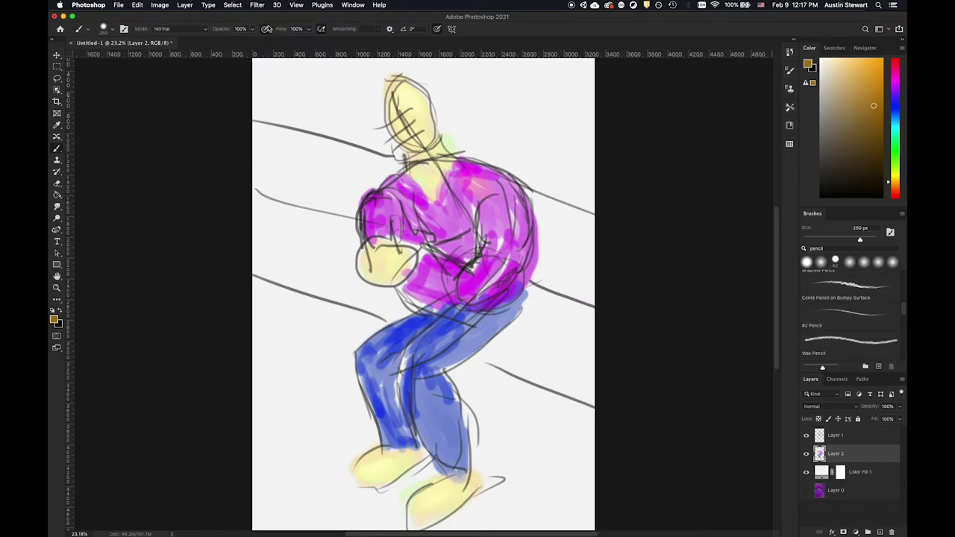
pyautogui.click(309, 29)
# Shade the undersides of both feet, the hand, and the lower face and side of the head with golden brown
pyautogui.click(472, 495)
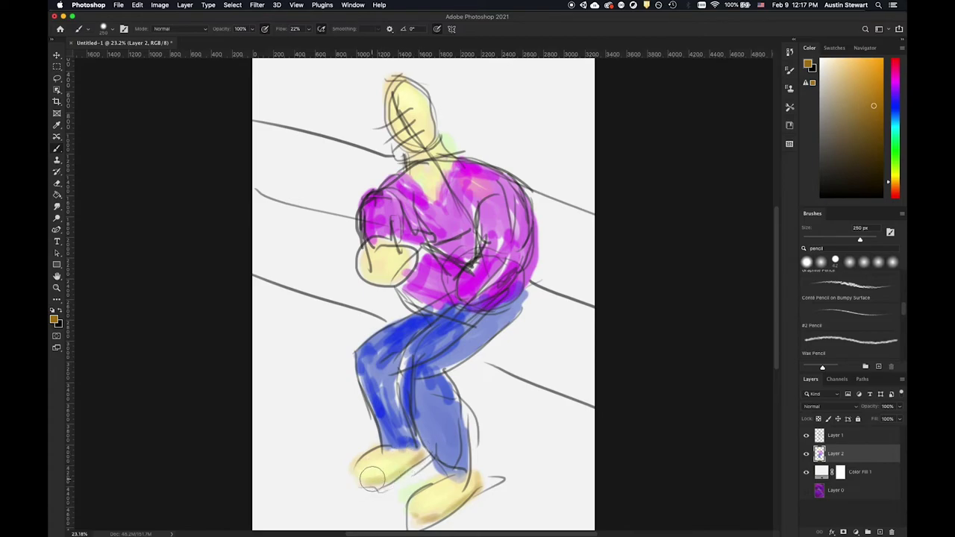
pyautogui.moveTo(361, 483)
pyautogui.mouseDown()
pyautogui.moveTo(397, 474)
pyautogui.moveTo(350, 447)
pyautogui.moveTo(381, 443)
pyautogui.moveTo(353, 460)
pyautogui.moveTo(380, 447)
pyautogui.moveTo(363, 466)
pyautogui.mouseUp()
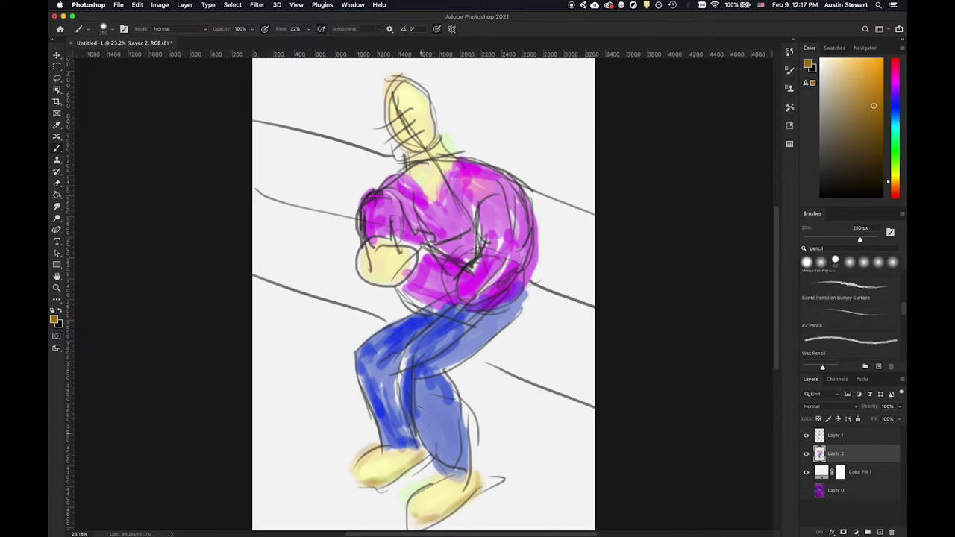
pyautogui.moveTo(387, 270)
pyautogui.mouseDown()
pyautogui.moveTo(367, 264)
pyautogui.moveTo(387, 275)
pyautogui.moveTo(402, 270)
pyautogui.moveTo(397, 257)
pyautogui.mouseUp()
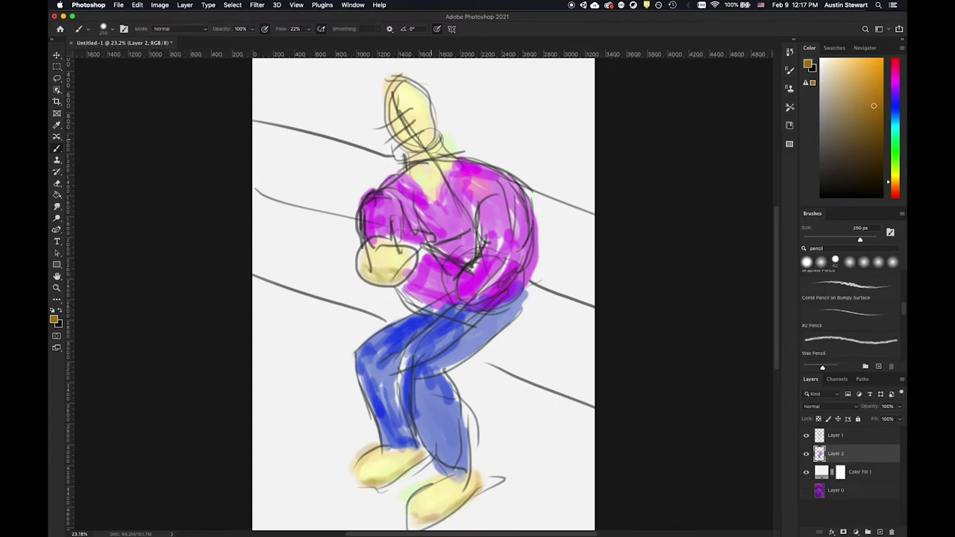
pyautogui.moveTo(429, 136)
pyautogui.mouseDown()
pyautogui.moveTo(419, 148)
pyautogui.moveTo(399, 138)
pyautogui.mouseUp()
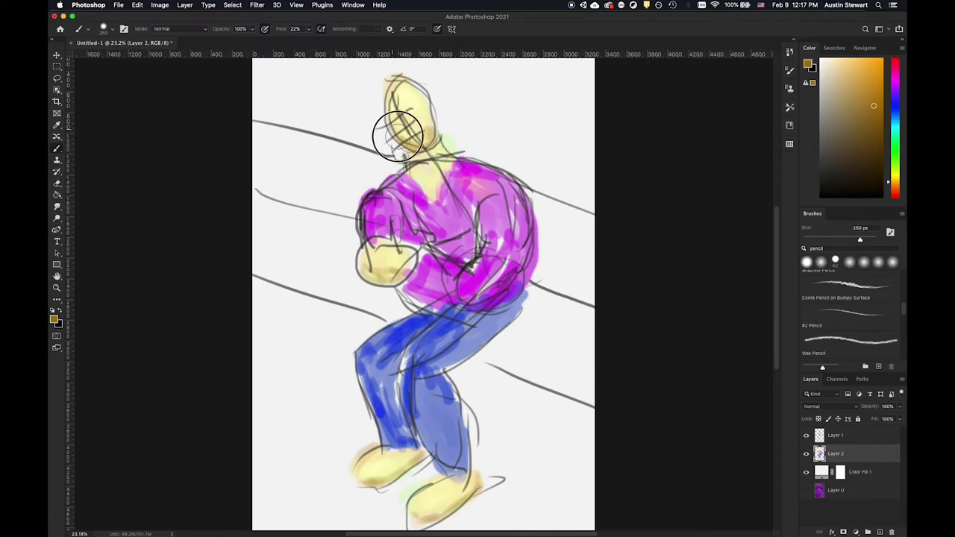
pyautogui.moveTo(389, 114)
pyautogui.mouseDown()
pyautogui.moveTo(434, 132)
pyautogui.moveTo(422, 131)
pyautogui.mouseUp()
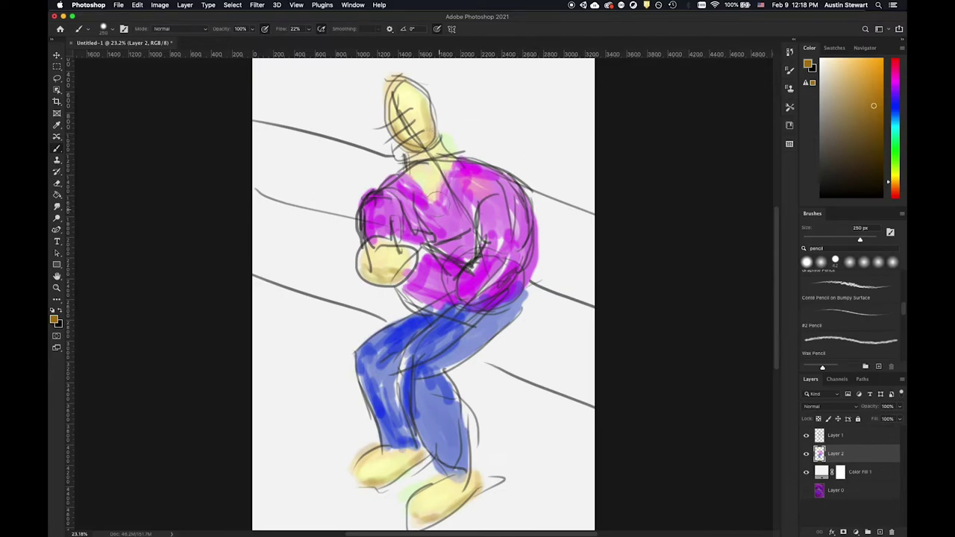
# Paint golden-brown hair around the head, and go over the face and neck with the light orange-tan
pyautogui.moveTo(389, 97)
pyautogui.mouseDown()
pyautogui.moveTo(429, 97)
pyautogui.moveTo(397, 78)
pyautogui.moveTo(374, 109)
pyautogui.moveTo(410, 77)
pyautogui.moveTo(443, 94)
pyautogui.moveTo(422, 102)
pyautogui.mouseUp()
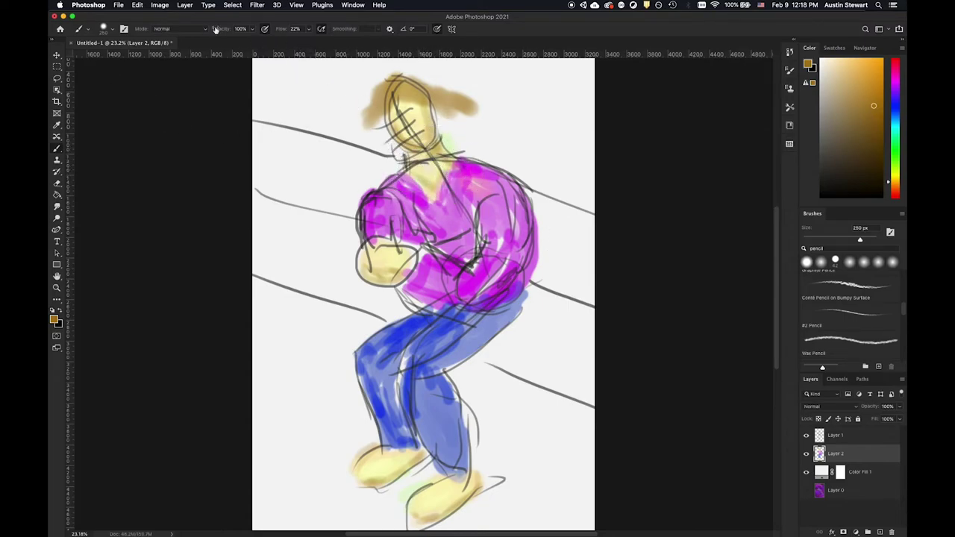
pyautogui.click(842, 61)
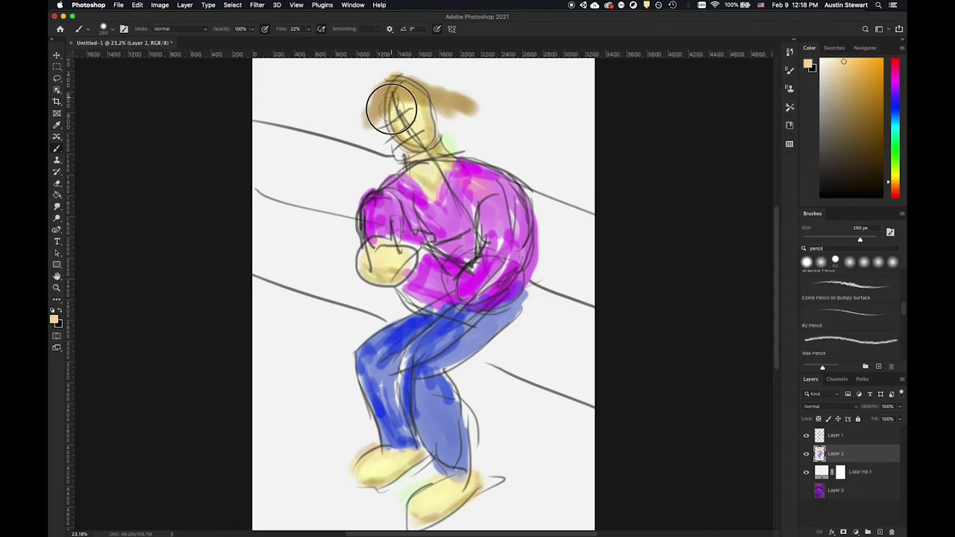
pyautogui.moveTo(417, 102)
pyautogui.mouseDown()
pyautogui.moveTo(395, 104)
pyautogui.moveTo(419, 110)
pyautogui.moveTo(418, 101)
pyautogui.moveTo(427, 137)
pyautogui.moveTo(410, 143)
pyautogui.moveTo(423, 191)
pyautogui.moveTo(431, 184)
pyautogui.moveTo(409, 173)
pyautogui.moveTo(410, 155)
pyautogui.moveTo(434, 198)
pyautogui.moveTo(452, 183)
pyautogui.moveTo(429, 145)
pyautogui.moveTo(429, 158)
pyautogui.mouseUp()
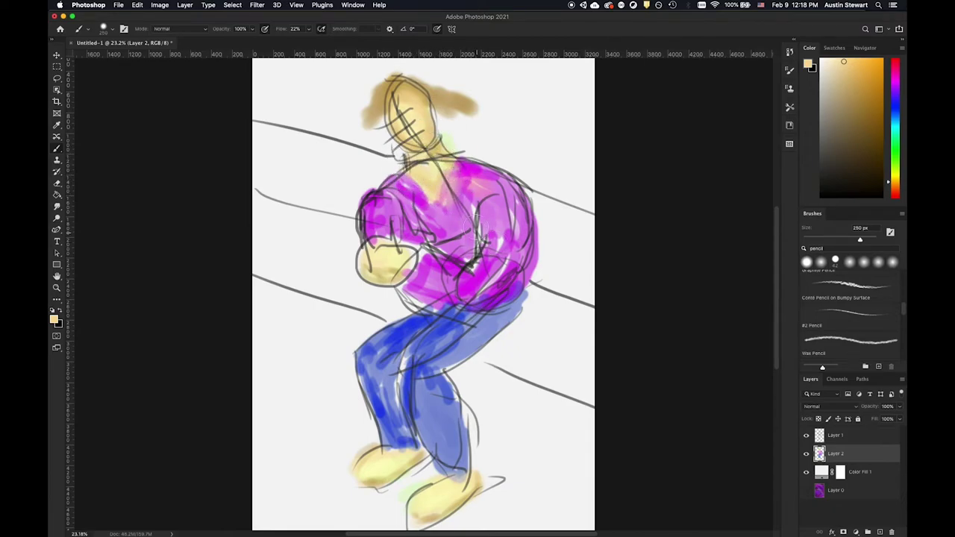
# Choose a muted purple and shade the folds, lower back edge and sleeve of the magenta shirt
pyautogui.click(892, 87)
pyautogui.click(848, 110)
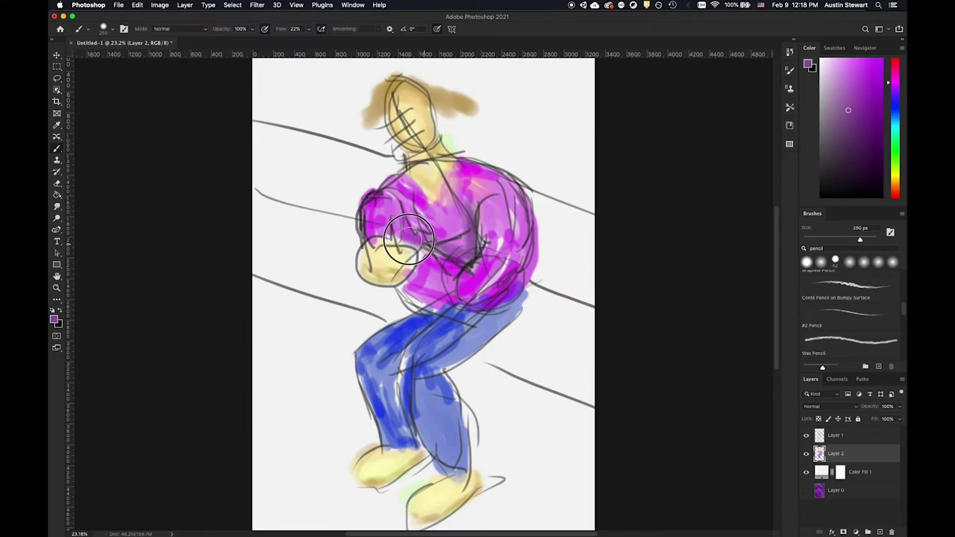
pyautogui.moveTo(412, 213); pyautogui.dragTo(402, 209)
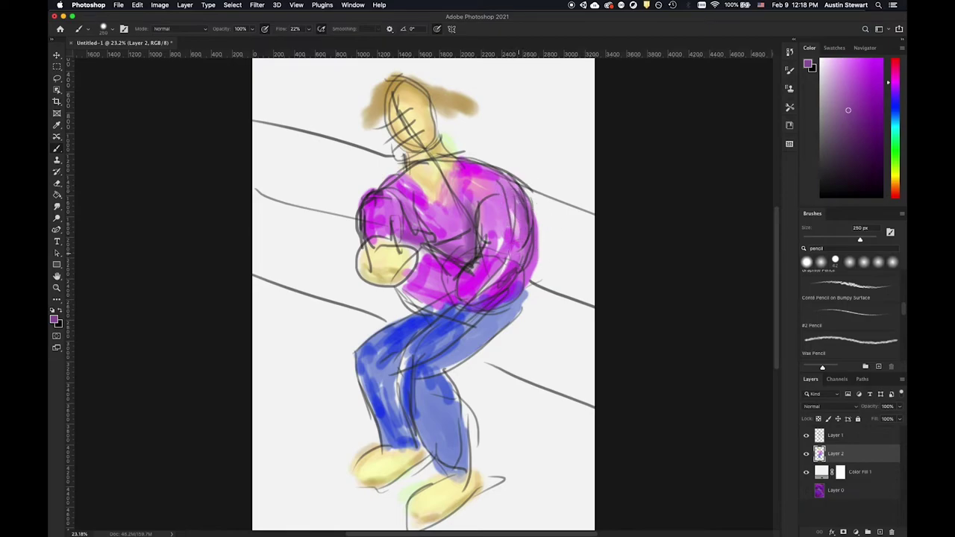
pyautogui.moveTo(512, 277)
pyautogui.mouseDown()
pyautogui.moveTo(474, 306)
pyautogui.moveTo(508, 298)
pyautogui.moveTo(449, 302)
pyautogui.moveTo(469, 301)
pyautogui.moveTo(412, 291)
pyautogui.moveTo(490, 306)
pyautogui.moveTo(503, 279)
pyautogui.moveTo(472, 296)
pyautogui.moveTo(536, 246)
pyautogui.mouseUp()
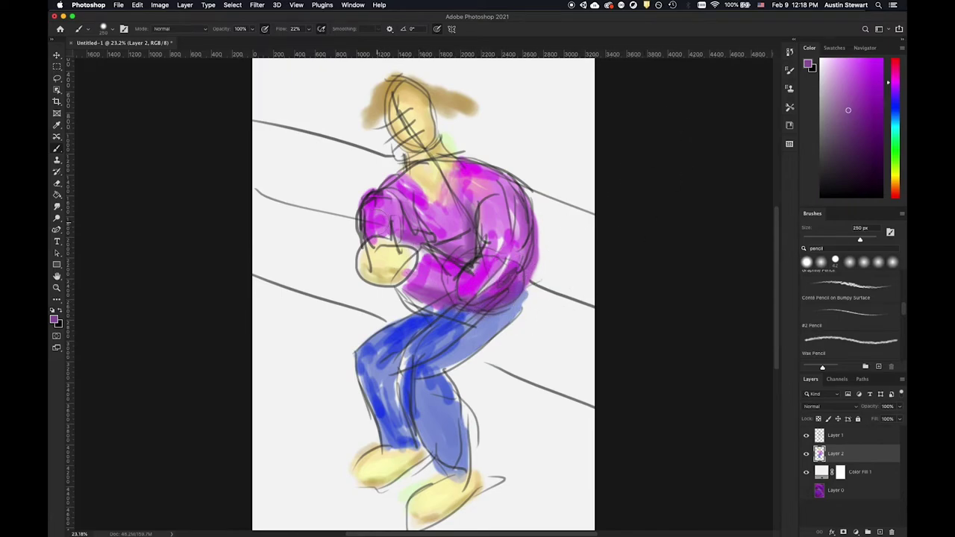
pyautogui.moveTo(359, 245)
pyautogui.mouseDown()
pyautogui.moveTo(351, 207)
pyautogui.moveTo(357, 224)
pyautogui.mouseUp()
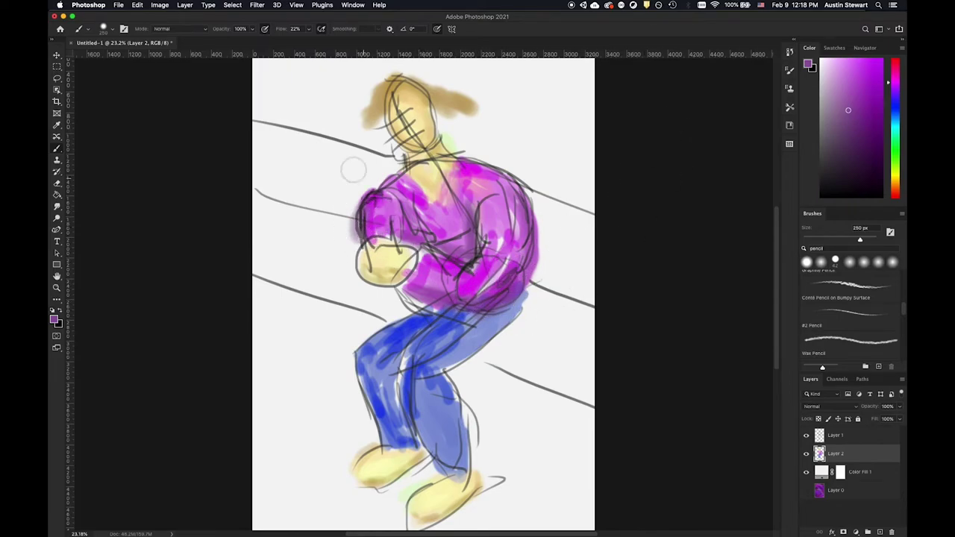
# Reduce the brush size to 100 px and add finer purple shading to the sleeve and the shirt's lower edge
pyautogui.click(105, 30)
pyautogui.moveTo(127, 77)
pyautogui.mouseDown()
pyautogui.moveTo(142, 78)
pyautogui.moveTo(128, 56)
pyautogui.mouseUp()
pyautogui.click(376, 254)
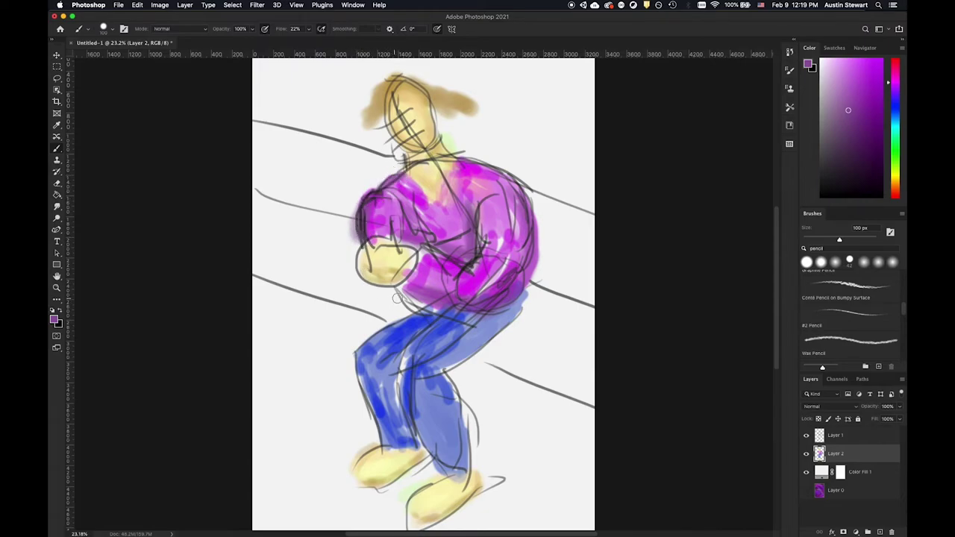
pyautogui.moveTo(423, 296)
pyautogui.mouseDown()
pyautogui.moveTo(407, 288)
pyautogui.moveTo(422, 255)
pyautogui.moveTo(403, 280)
pyautogui.mouseUp()
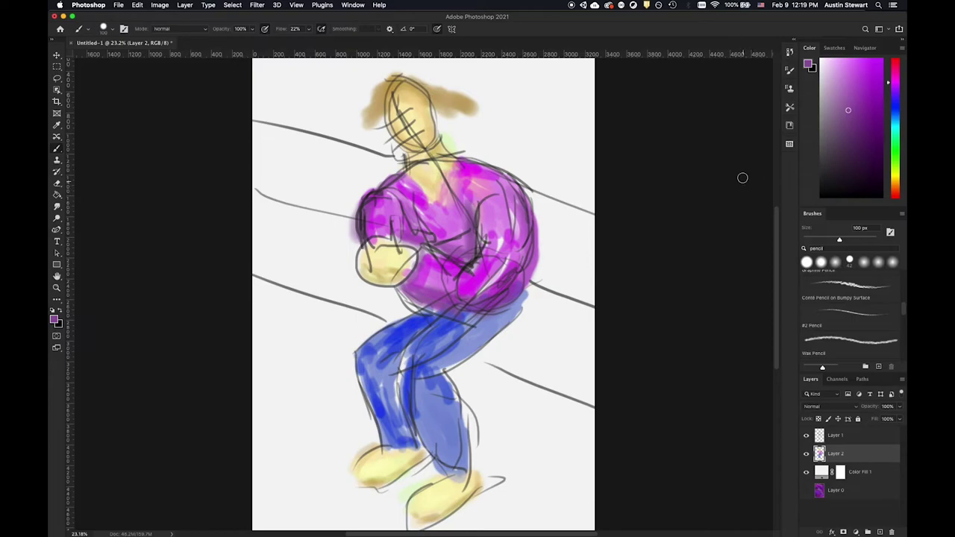
# Pick the light skin tone from the recent swatches and touch up the hand and the shirt's neckline
pyautogui.click(834, 49)
pyautogui.click(833, 74)
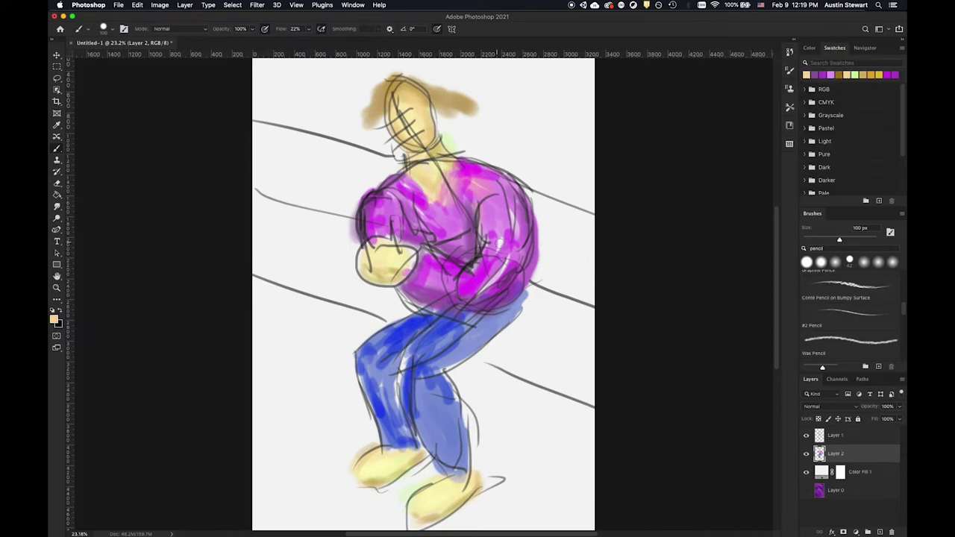
pyautogui.moveTo(409, 268)
pyautogui.mouseDown()
pyautogui.moveTo(407, 254)
pyautogui.moveTo(411, 270)
pyautogui.moveTo(380, 243)
pyautogui.moveTo(363, 252)
pyautogui.moveTo(376, 237)
pyautogui.mouseUp()
pyautogui.moveTo(424, 193)
pyautogui.mouseDown()
pyautogui.moveTo(403, 173)
pyautogui.moveTo(442, 206)
pyautogui.moveTo(413, 181)
pyautogui.moveTo(435, 197)
pyautogui.moveTo(443, 188)
pyautogui.moveTo(440, 199)
pyautogui.moveTo(457, 166)
pyautogui.moveTo(440, 197)
pyautogui.moveTo(403, 178)
pyautogui.moveTo(451, 170)
pyautogui.mouseUp()
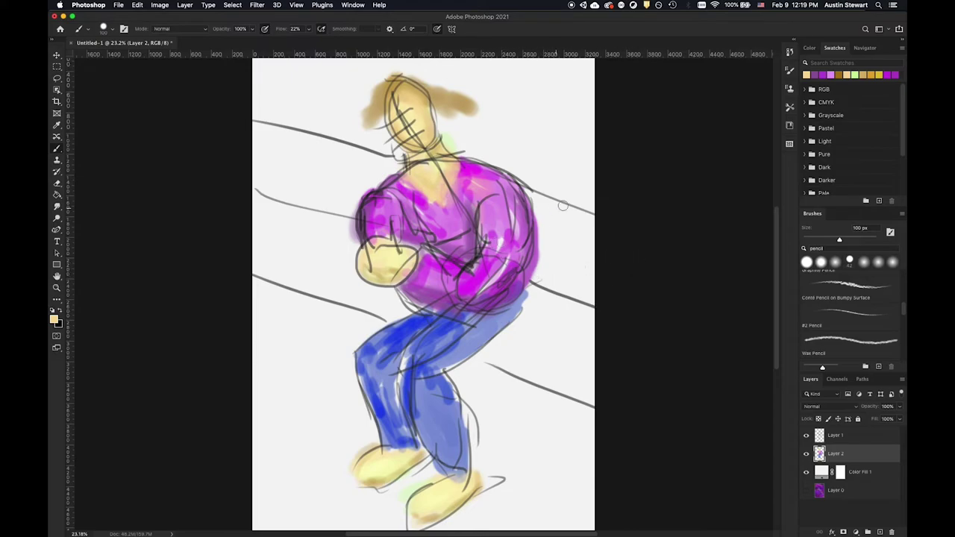
# Add light orange-tan highlight strokes to the trouser legs, the back of the shirt and the sleeve
pyautogui.moveTo(408, 355); pyautogui.dragTo(400, 388)
pyautogui.moveTo(446, 339)
pyautogui.mouseDown()
pyautogui.moveTo(373, 347)
pyautogui.moveTo(367, 380)
pyautogui.moveTo(362, 355)
pyautogui.moveTo(373, 406)
pyautogui.moveTo(377, 384)
pyautogui.mouseUp()
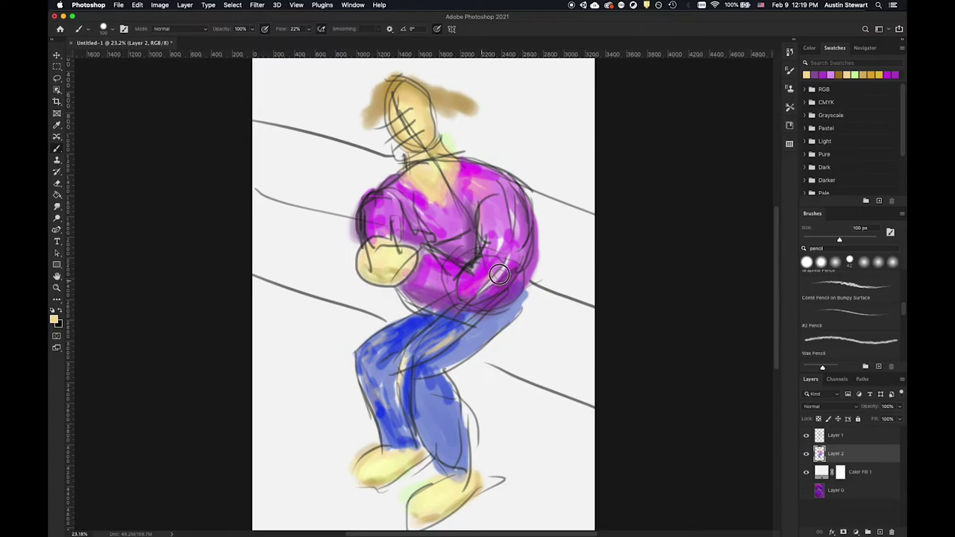
pyautogui.moveTo(504, 269)
pyautogui.mouseDown()
pyautogui.moveTo(528, 225)
pyautogui.moveTo(497, 241)
pyautogui.moveTo(493, 233)
pyautogui.moveTo(496, 256)
pyautogui.moveTo(500, 206)
pyautogui.moveTo(476, 183)
pyautogui.moveTo(500, 187)
pyautogui.moveTo(519, 243)
pyautogui.mouseUp()
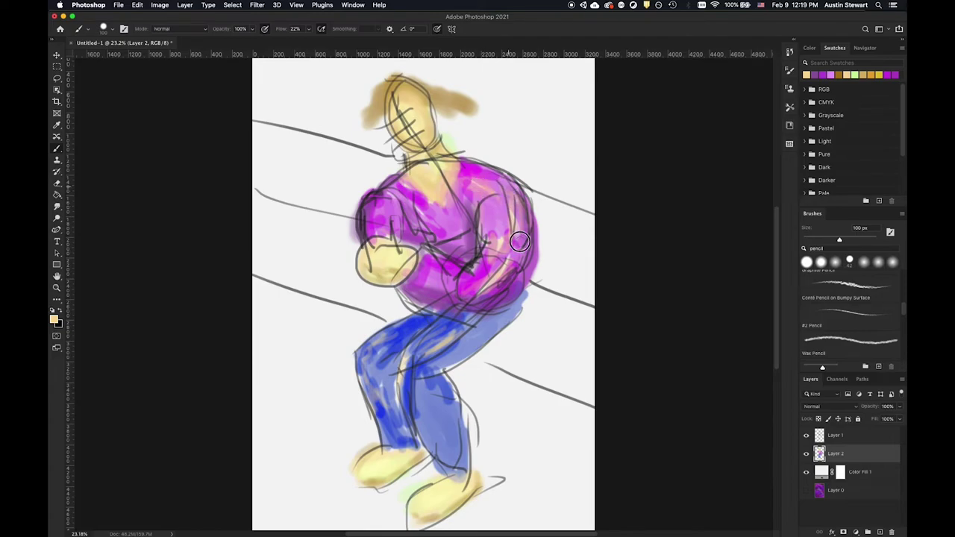
pyautogui.moveTo(380, 197)
pyautogui.mouseDown()
pyautogui.moveTo(379, 216)
pyautogui.moveTo(392, 187)
pyautogui.moveTo(384, 195)
pyautogui.mouseUp()
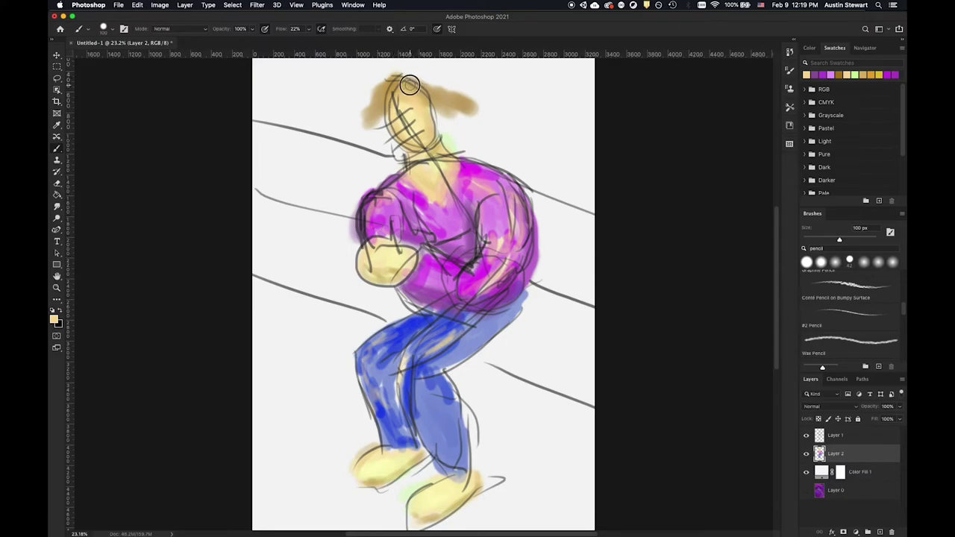
# Paint light tan over the hair, then erase the hair tufts on both sides of the head with the Eraser at 100% opacity
pyautogui.moveTo(405, 99)
pyautogui.mouseDown()
pyautogui.moveTo(391, 124)
pyautogui.moveTo(376, 115)
pyautogui.moveTo(363, 82)
pyautogui.mouseUp()
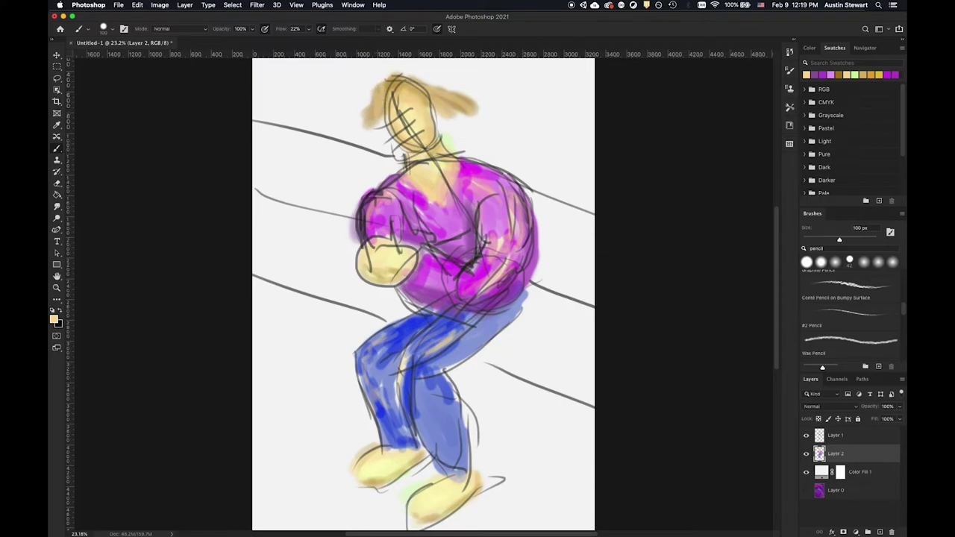
pyautogui.click(57, 184)
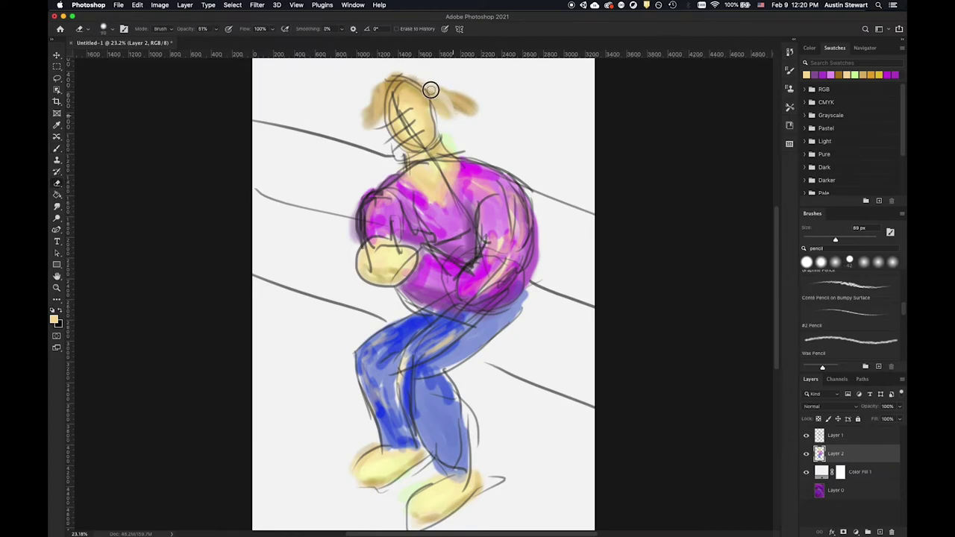
pyautogui.moveTo(440, 111)
pyautogui.mouseDown()
pyautogui.moveTo(431, 81)
pyautogui.moveTo(467, 114)
pyautogui.moveTo(450, 86)
pyautogui.moveTo(464, 90)
pyautogui.moveTo(444, 117)
pyautogui.moveTo(451, 114)
pyautogui.moveTo(411, 79)
pyautogui.mouseUp()
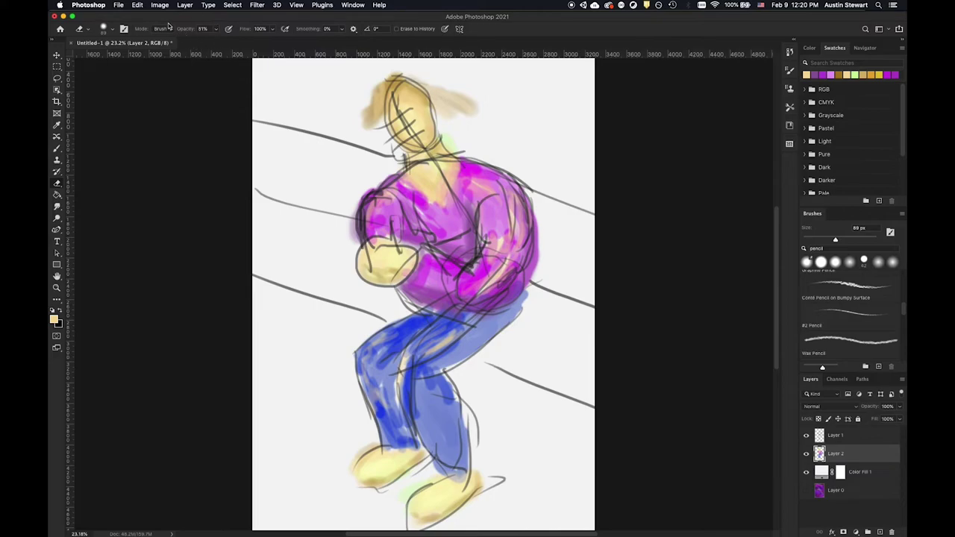
pyautogui.click(216, 30)
pyautogui.moveTo(216, 41)
pyautogui.mouseDown()
pyautogui.moveTo(443, 85)
pyautogui.moveTo(470, 102)
pyautogui.moveTo(467, 117)
pyautogui.moveTo(428, 88)
pyautogui.moveTo(449, 117)
pyautogui.moveTo(411, 76)
pyautogui.moveTo(473, 107)
pyautogui.moveTo(432, 85)
pyautogui.moveTo(398, 77)
pyautogui.moveTo(382, 87)
pyautogui.moveTo(391, 72)
pyautogui.moveTo(378, 130)
pyautogui.moveTo(365, 97)
pyautogui.moveTo(363, 127)
pyautogui.moveTo(380, 79)
pyautogui.mouseUp()
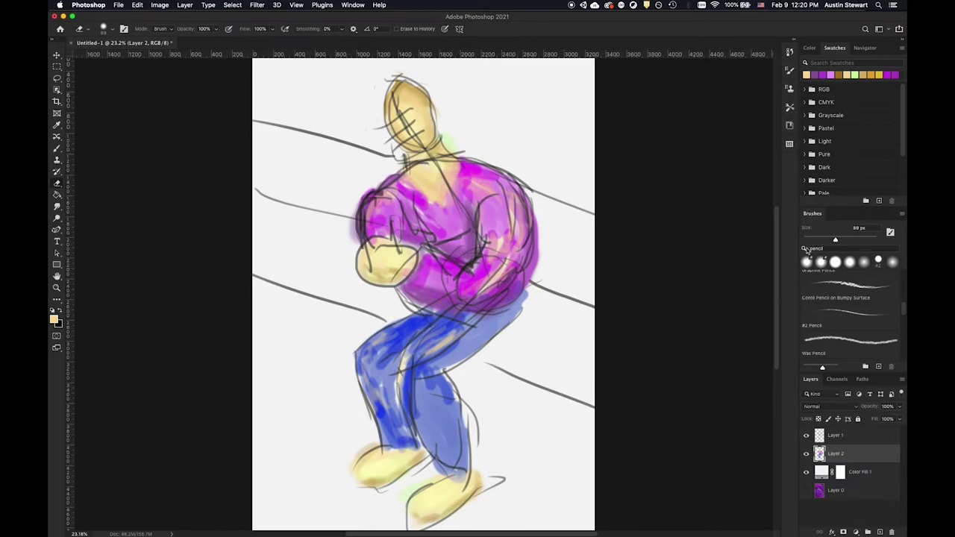
# Hide the pencil sketch on Layer 1 and switch to the Mixer Brush tool
pyautogui.click(807, 436)
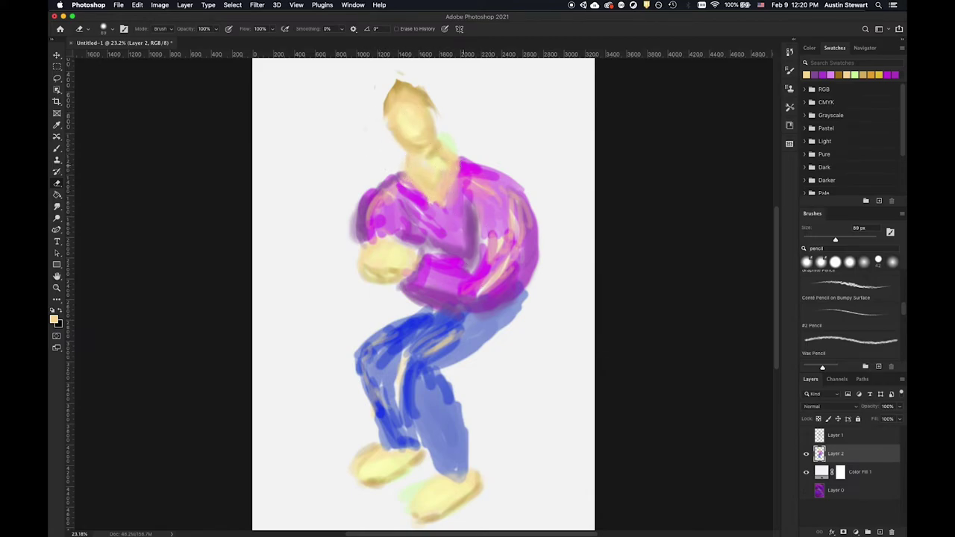
pyautogui.click(60, 147)
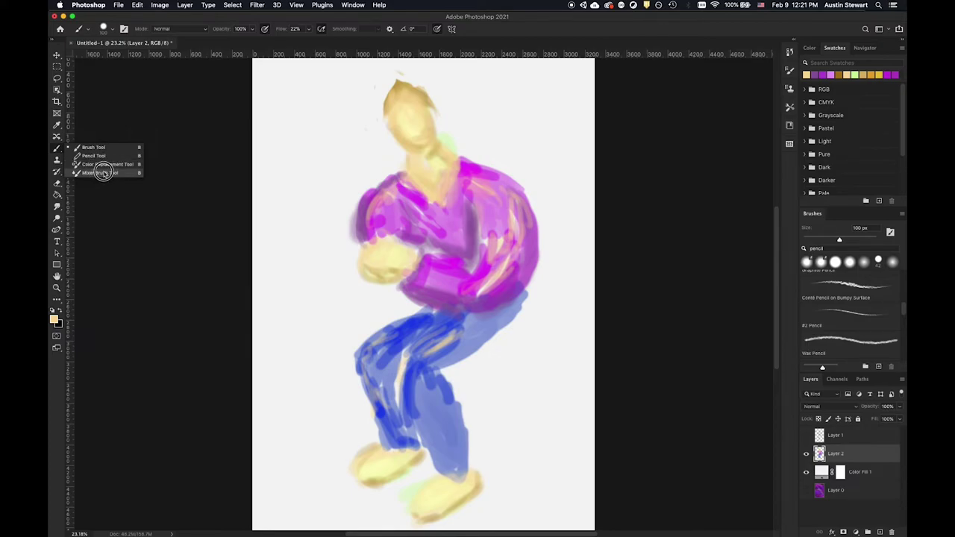
pyautogui.click(107, 172)
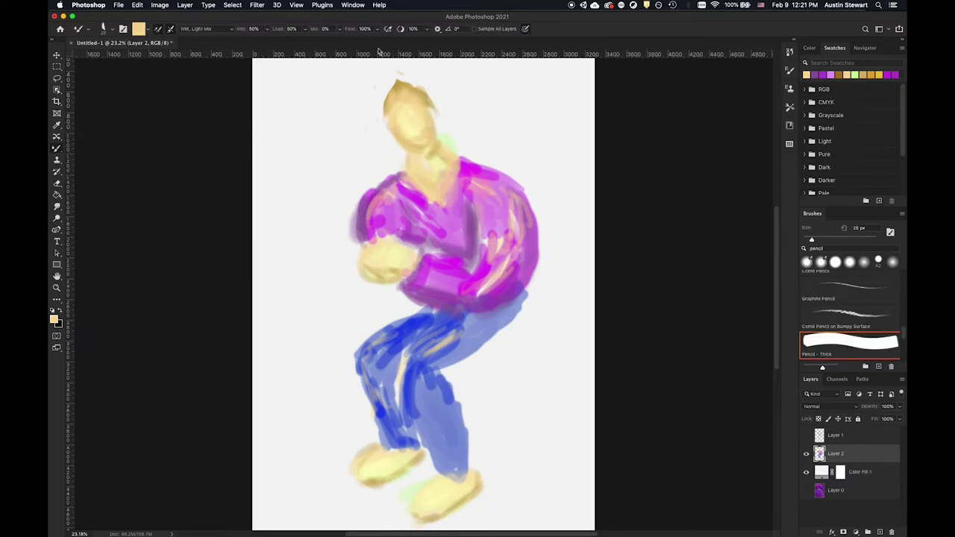
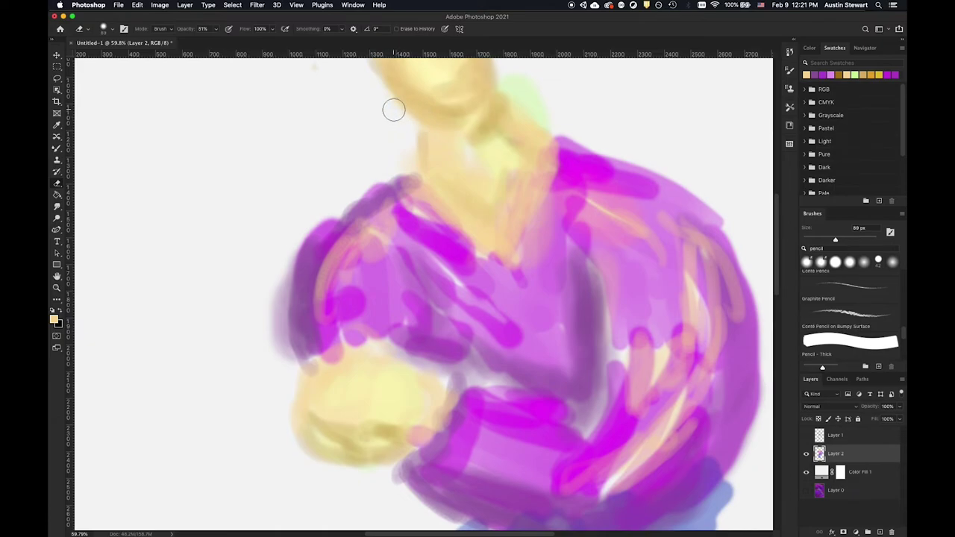
pyautogui.scroll(5, 395, 109)
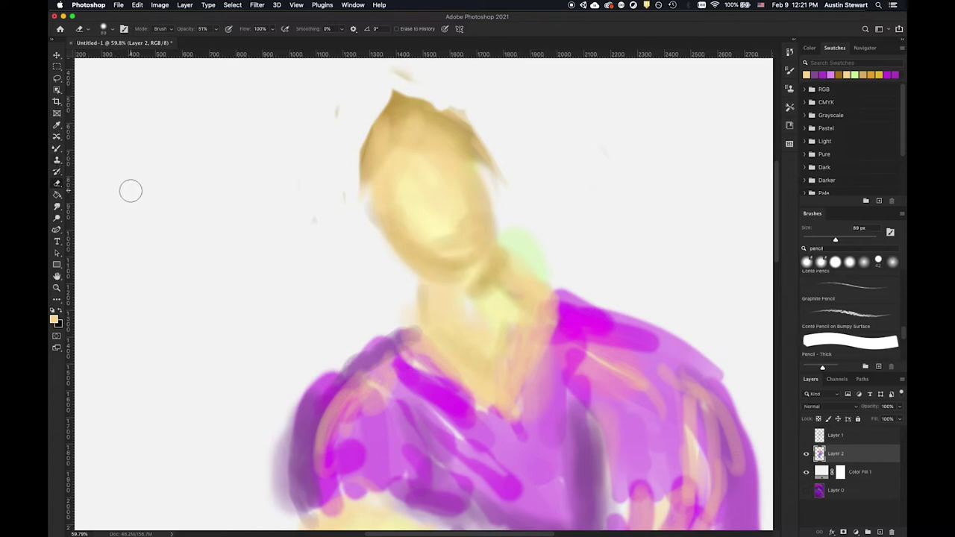
pyautogui.hotkey('shift', 'b')
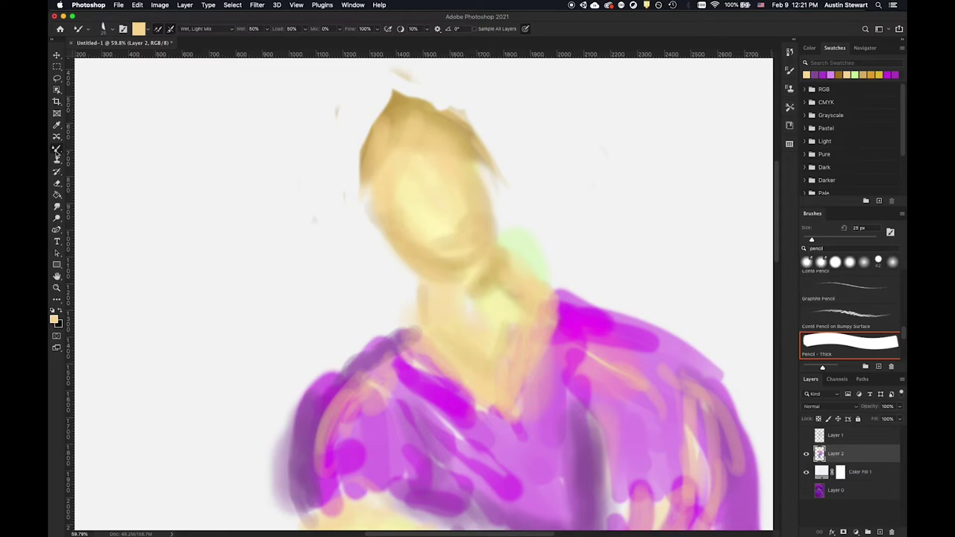
# Set the Mixer Brush load color to mint green #9af8c8
pyautogui.click(108, 33)
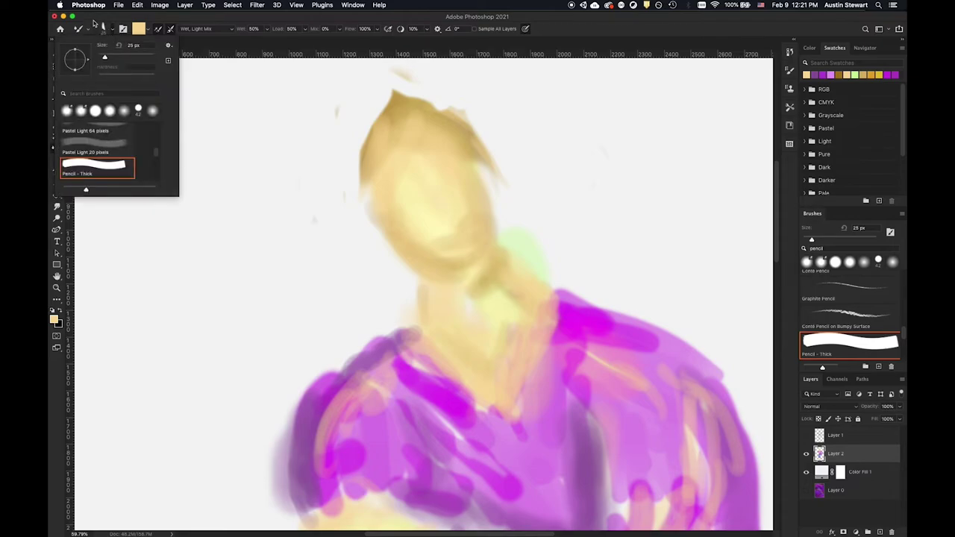
pyautogui.click(103, 28)
pyautogui.click(104, 32)
pyautogui.click(104, 30)
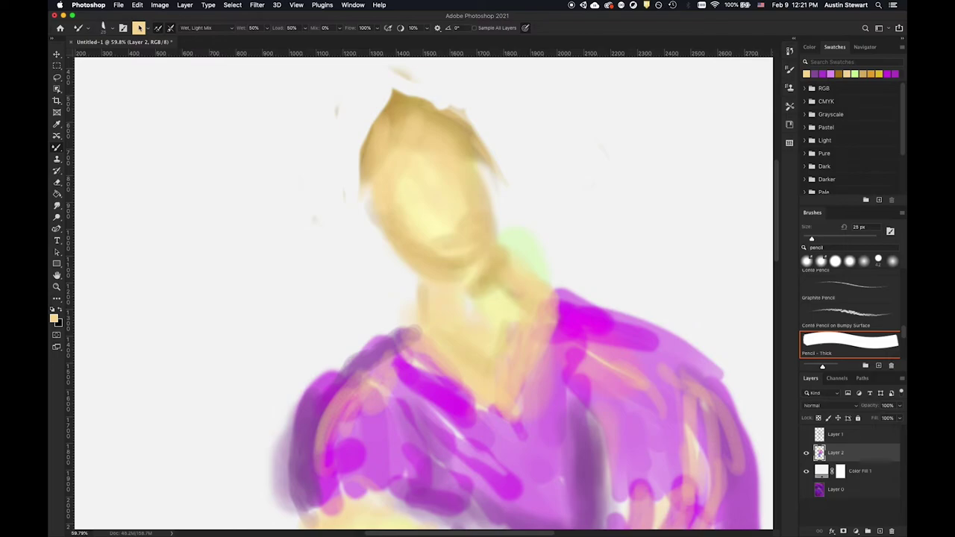
pyautogui.click(123, 28)
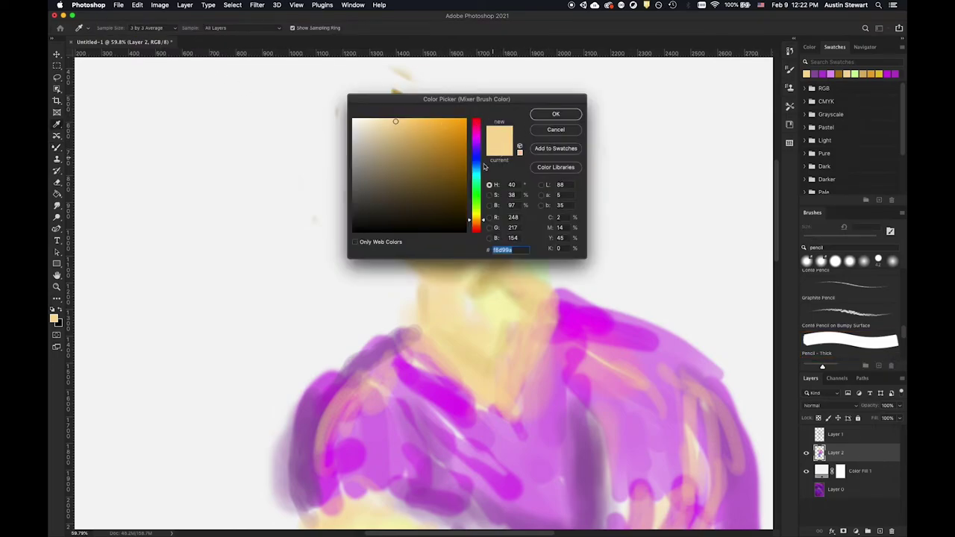
pyautogui.click(475, 185)
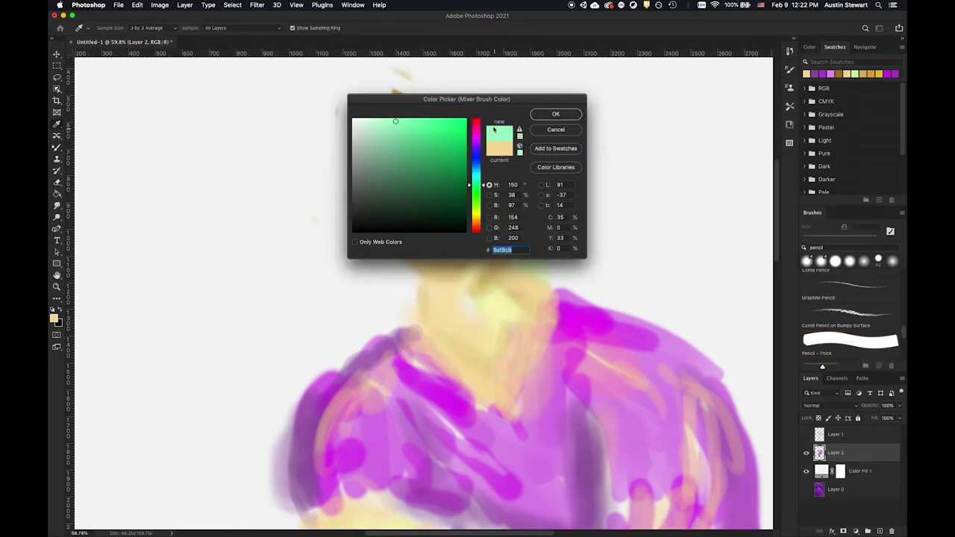
pyautogui.click(556, 113)
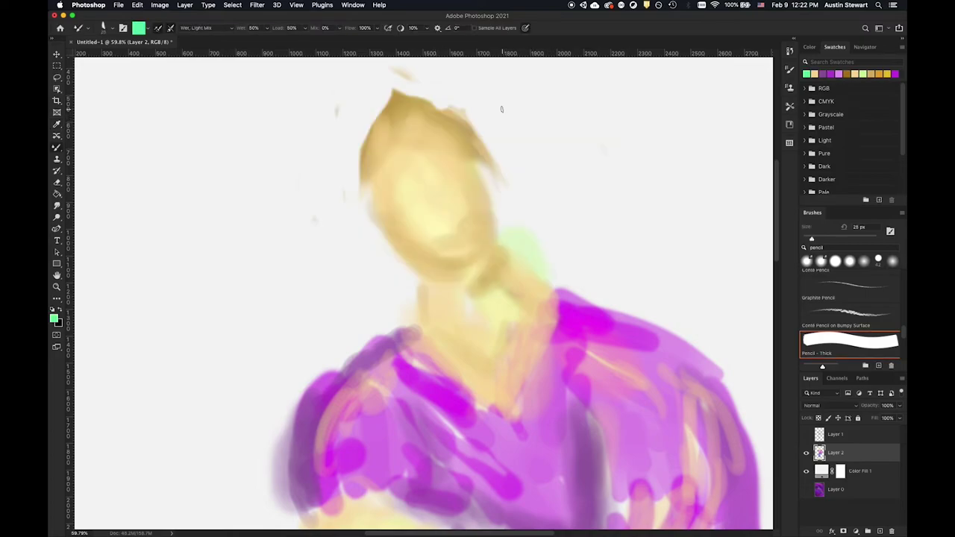
# Try the Mixer Brush's Dry preset by painting four diagonal green strokes across the face
pyautogui.click(228, 29)
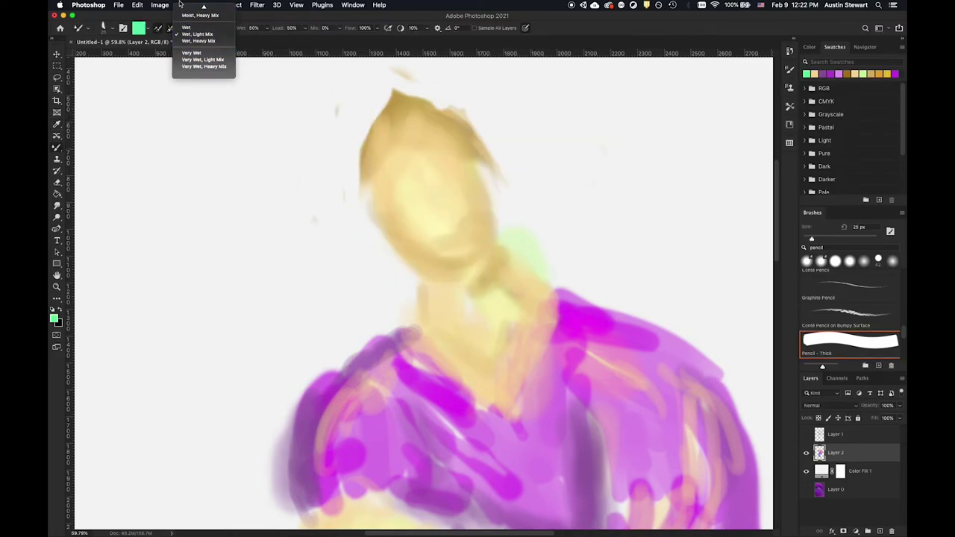
pyautogui.scroll(3, 183, 45)
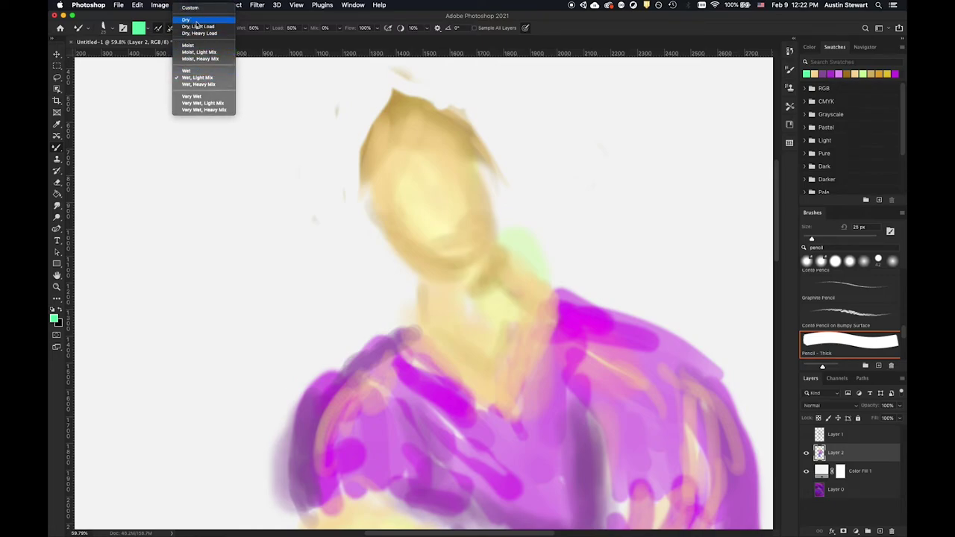
pyautogui.click(196, 20)
pyautogui.moveTo(419, 124); pyautogui.dragTo(467, 151)
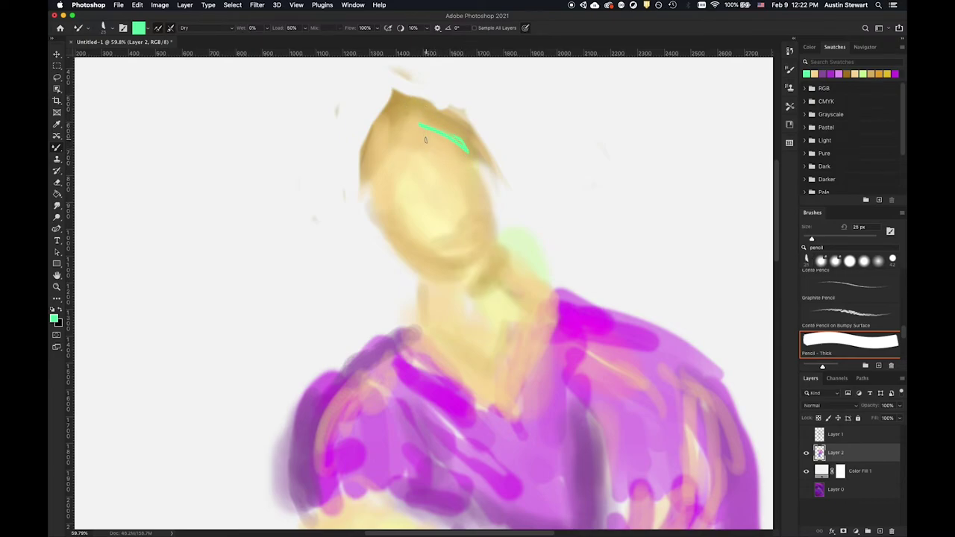
pyautogui.moveTo(411, 134); pyautogui.dragTo(463, 197)
pyautogui.moveTo(401, 144); pyautogui.dragTo(449, 216)
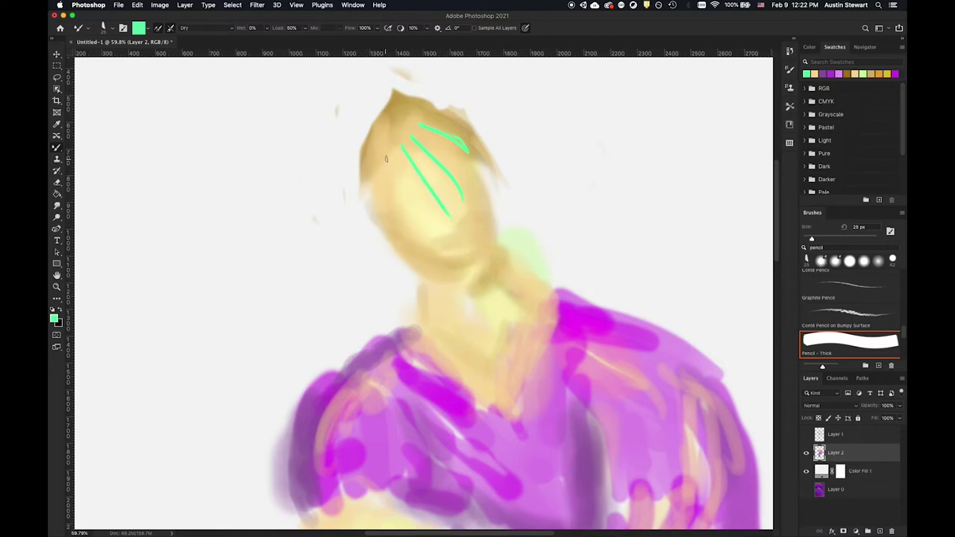
pyautogui.moveTo(386, 147); pyautogui.dragTo(427, 221)
# Undo the four green test strokes on the face
pyautogui.press('super+z')
pyautogui.press('super+z')
pyautogui.press('super+z')
pyautogui.press('super+z')
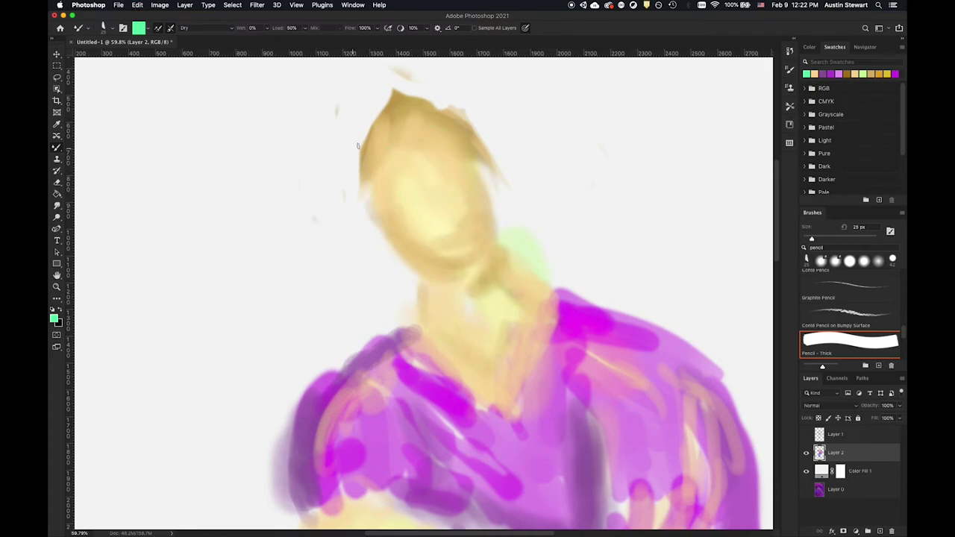
# Try the Dry, Light Load preset with one short green stroke on the forehead, and undo the stroke
pyautogui.click(214, 28)
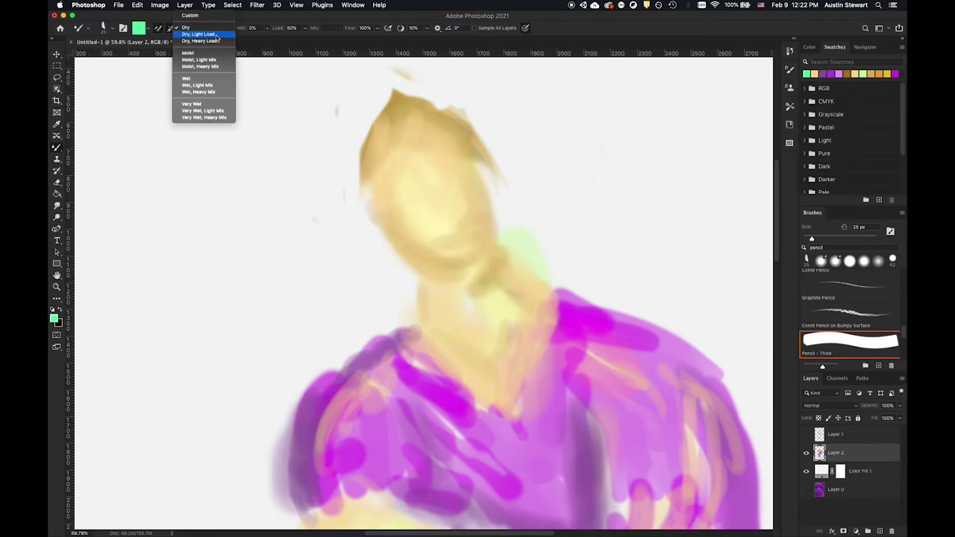
pyautogui.click(215, 36)
pyautogui.moveTo(394, 136); pyautogui.dragTo(412, 154)
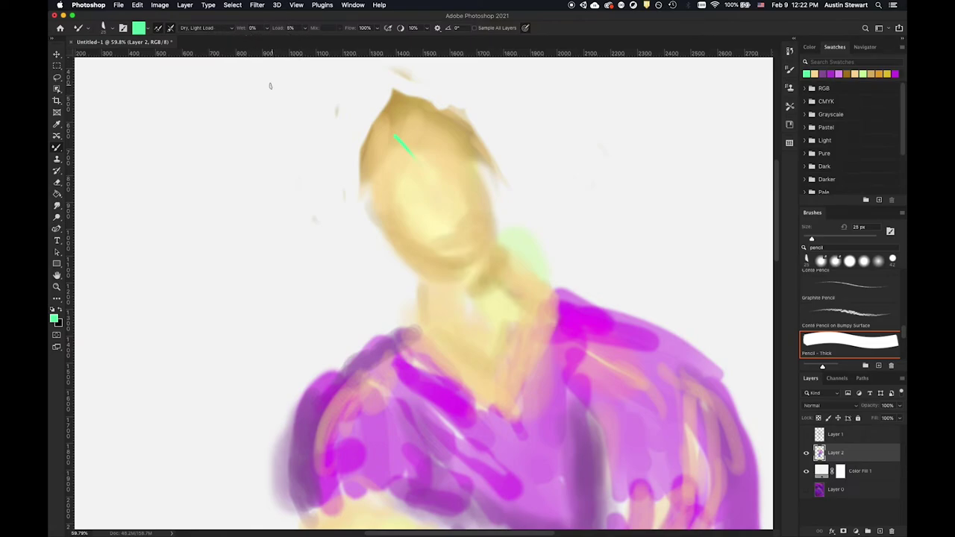
pyautogui.press('super+z')
# Try the Dry, Heavy Load preset with one long looping green stroke over the head and shirt, and undo the stroke
pyautogui.click(227, 28)
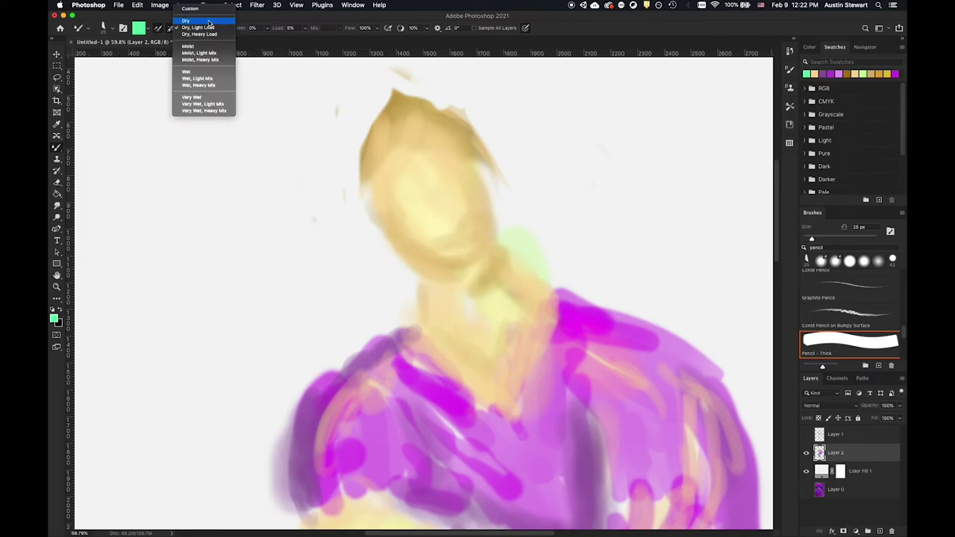
pyautogui.click(214, 29)
pyautogui.click(224, 28)
pyautogui.click(210, 22)
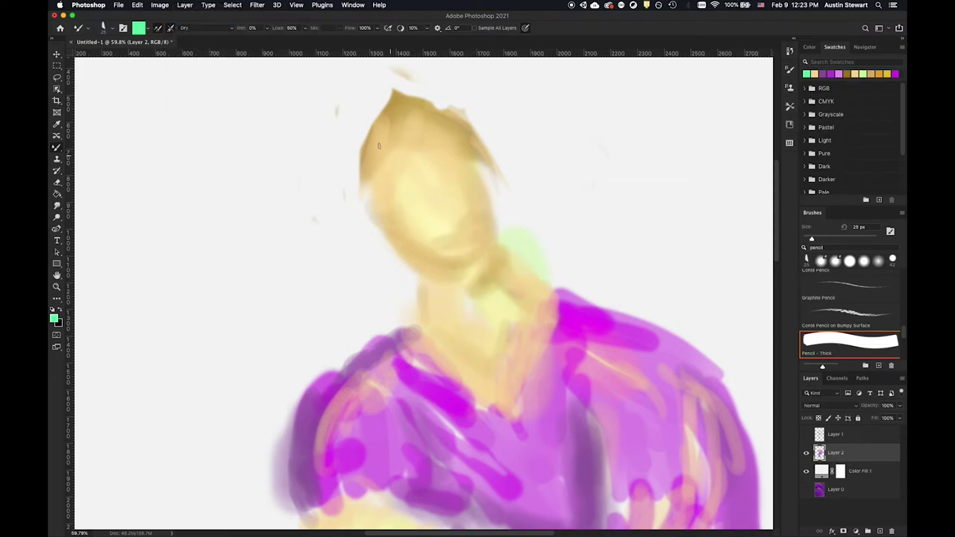
pyautogui.click(230, 27)
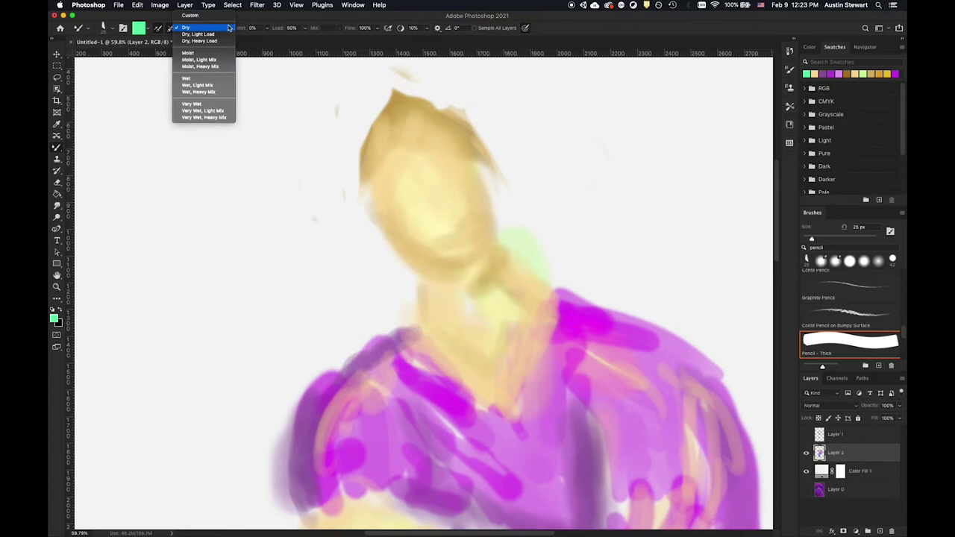
pyautogui.click(219, 42)
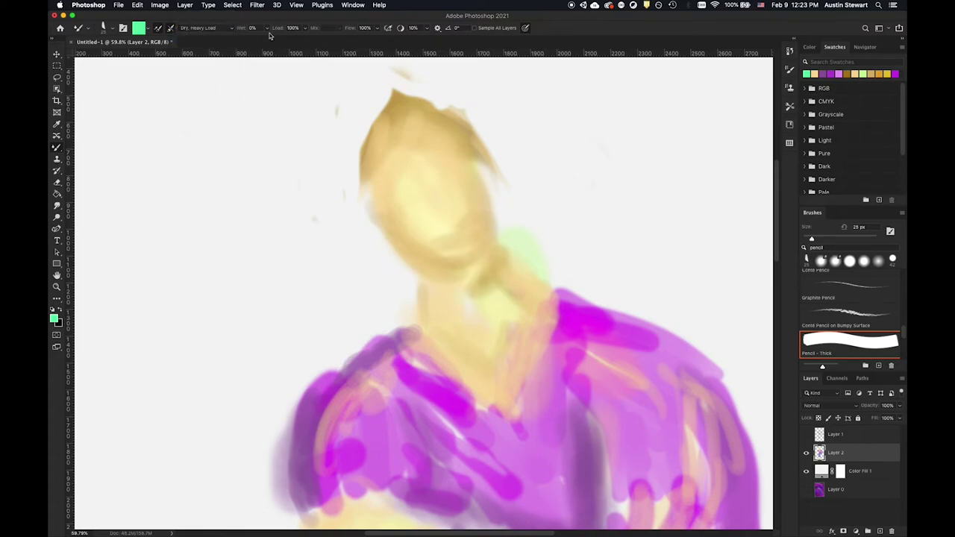
pyautogui.moveTo(395, 121)
pyautogui.mouseDown()
pyautogui.moveTo(429, 146)
pyautogui.moveTo(488, 224)
pyautogui.moveTo(529, 307)
pyautogui.moveTo(536, 400)
pyautogui.moveTo(497, 403)
pyautogui.moveTo(437, 355)
pyautogui.moveTo(341, 234)
pyautogui.moveTo(262, 188)
pyautogui.moveTo(211, 210)
pyautogui.moveTo(267, 266)
pyautogui.moveTo(324, 229)
pyautogui.moveTo(375, 171)
pyautogui.moveTo(439, 157)
pyautogui.moveTo(506, 194)
pyautogui.moveTo(495, 281)
pyautogui.moveTo(305, 331)
pyautogui.moveTo(186, 424)
pyautogui.moveTo(278, 446)
pyautogui.mouseUp()
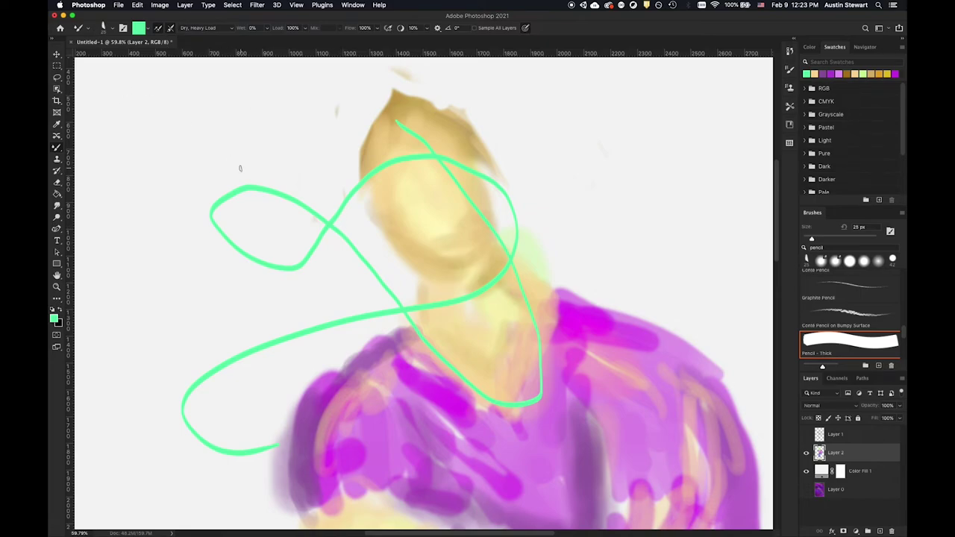
pyautogui.press('super+z')
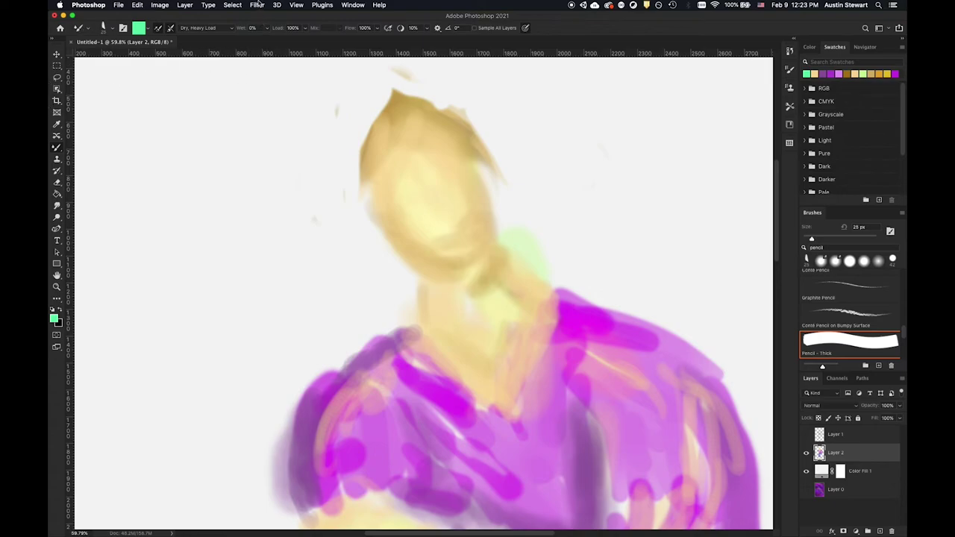
# Set the Mixer Brush to the Moist preset and paint two curved green strokes from the hairline down the face
pyautogui.click(229, 29)
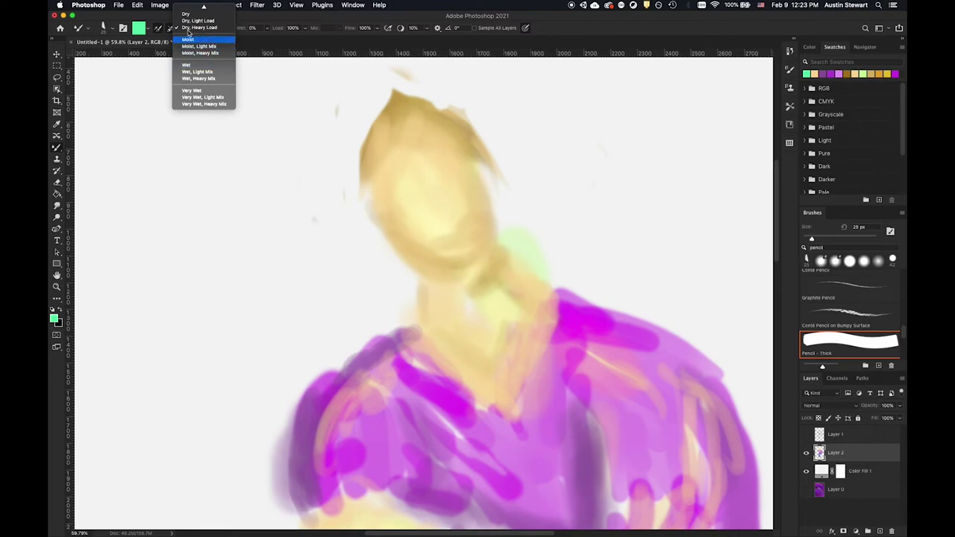
pyautogui.click(199, 40)
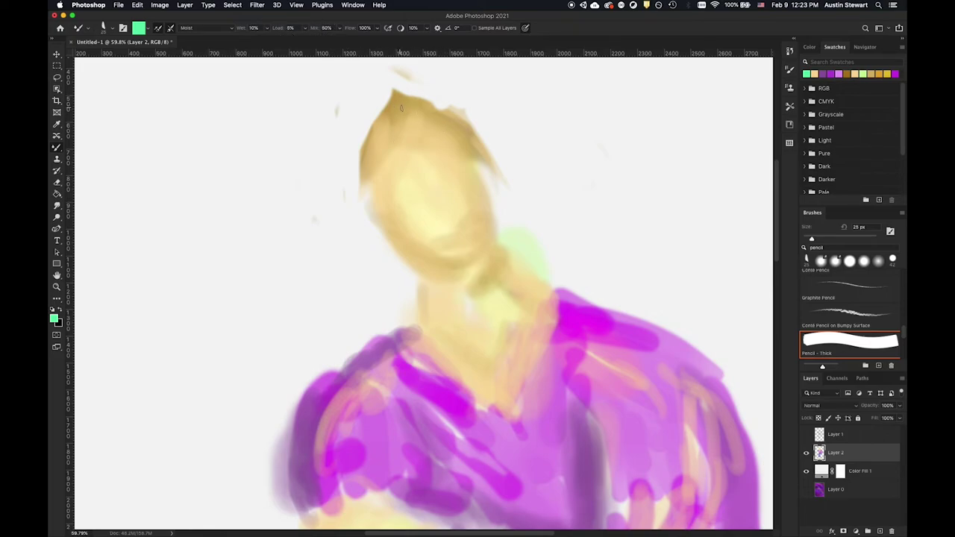
pyautogui.moveTo(408, 107)
pyautogui.mouseDown()
pyautogui.moveTo(446, 152)
pyautogui.moveTo(454, 187)
pyautogui.moveTo(437, 215)
pyautogui.moveTo(423, 211)
pyautogui.mouseUp()
pyautogui.moveTo(401, 108)
pyautogui.mouseDown()
pyautogui.moveTo(438, 145)
pyautogui.moveTo(432, 214)
pyautogui.mouseUp()
# Add several short curved green strokes with the Moist preset across the forehead and the left side of the hairline
pyautogui.scroll(8, 445, 166)
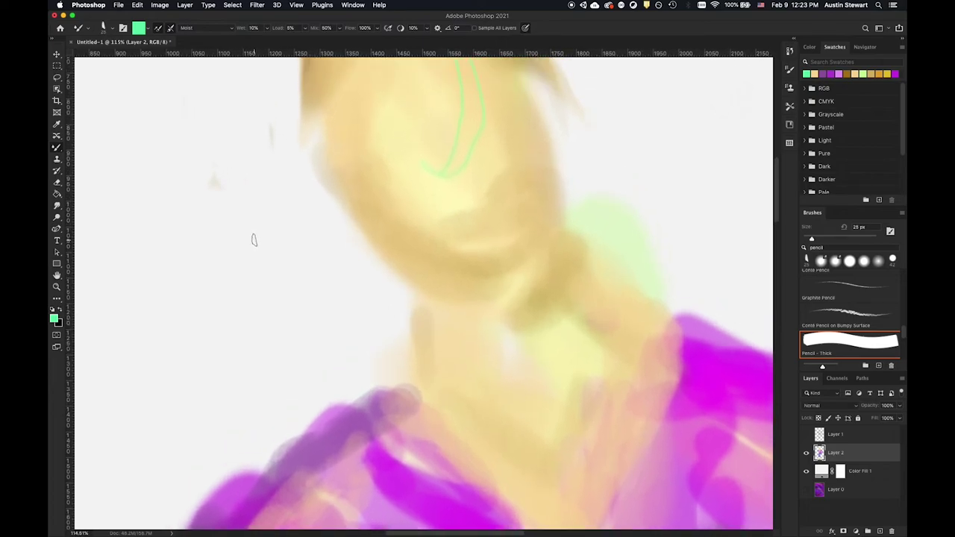
pyautogui.scroll(3, 251, 234)
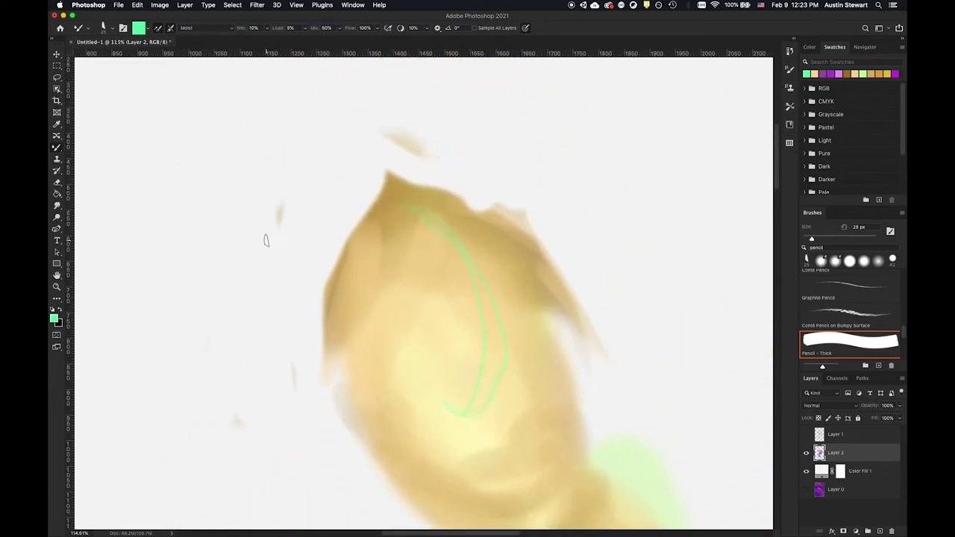
pyautogui.scroll(5, 499, 257)
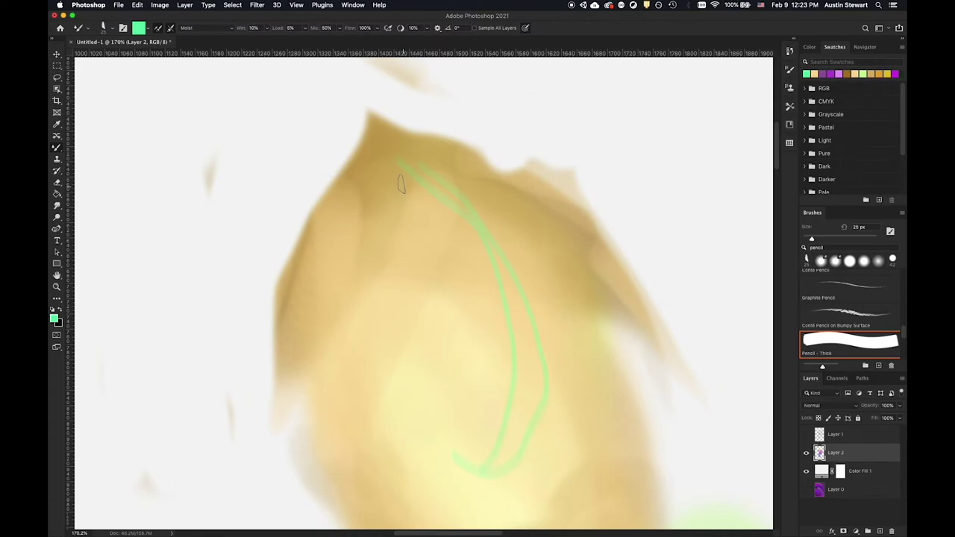
pyautogui.moveTo(400, 164)
pyautogui.mouseDown()
pyautogui.moveTo(457, 218)
pyautogui.moveTo(478, 265)
pyautogui.mouseUp()
pyautogui.moveTo(401, 187); pyautogui.dragTo(435, 266)
pyautogui.moveTo(354, 196); pyautogui.dragTo(416, 274)
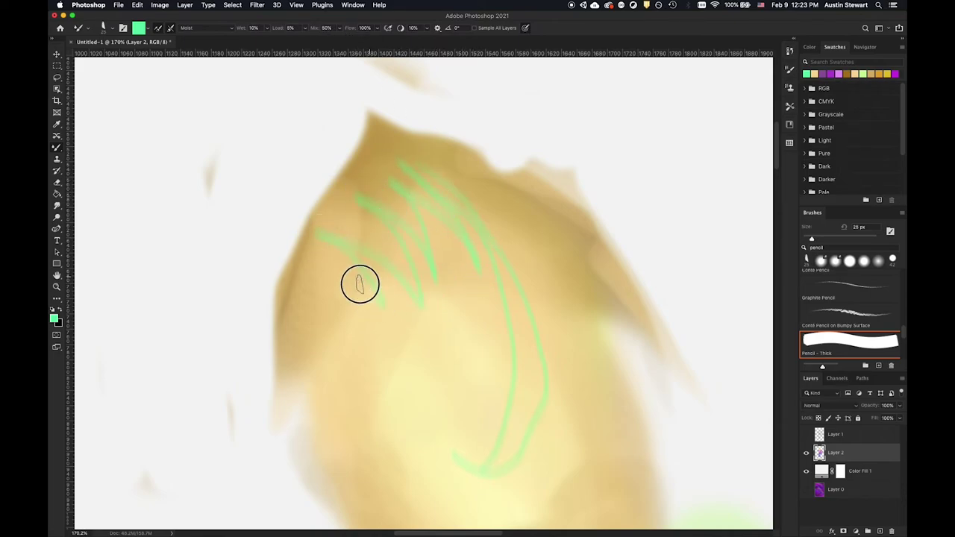
pyautogui.moveTo(358, 282)
pyautogui.mouseDown()
pyautogui.moveTo(315, 204)
pyautogui.moveTo(384, 301)
pyautogui.mouseUp()
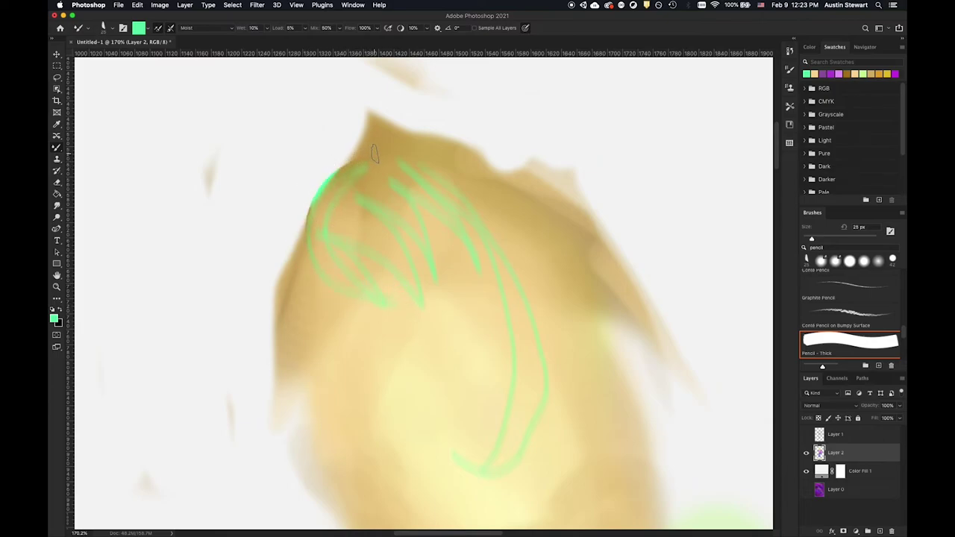
# Paint more green strokes with the Moist preset along the left edge of the hair and out onto the white background
pyautogui.moveTo(377, 145)
pyautogui.mouseDown()
pyautogui.moveTo(338, 153)
pyautogui.moveTo(322, 198)
pyautogui.mouseUp()
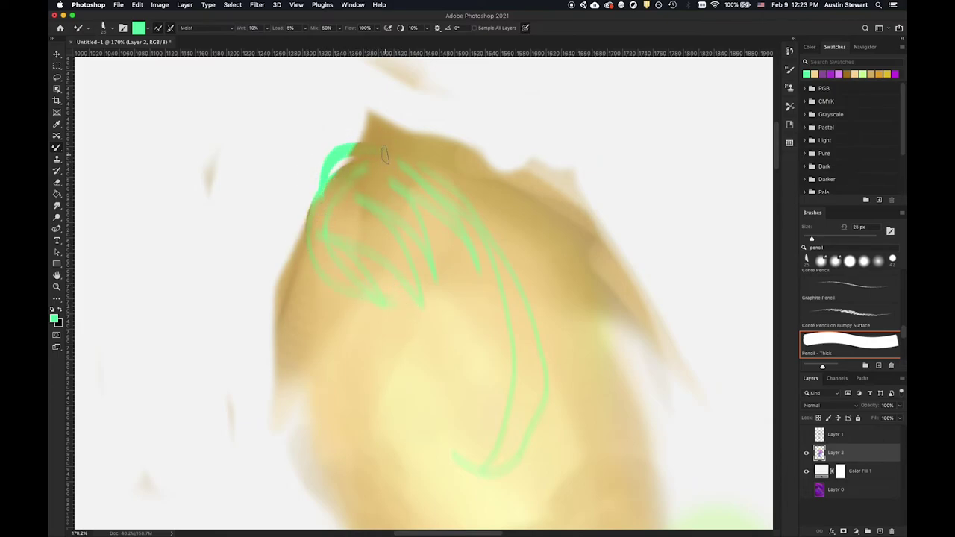
pyautogui.moveTo(371, 135)
pyautogui.mouseDown()
pyautogui.moveTo(299, 139)
pyautogui.moveTo(268, 231)
pyautogui.moveTo(275, 240)
pyautogui.moveTo(306, 194)
pyautogui.moveTo(302, 259)
pyautogui.moveTo(314, 273)
pyautogui.moveTo(272, 292)
pyautogui.moveTo(284, 304)
pyautogui.moveTo(283, 340)
pyautogui.moveTo(271, 325)
pyautogui.moveTo(297, 239)
pyautogui.moveTo(312, 225)
pyautogui.moveTo(307, 210)
pyautogui.moveTo(337, 172)
pyautogui.moveTo(365, 155)
pyautogui.mouseUp()
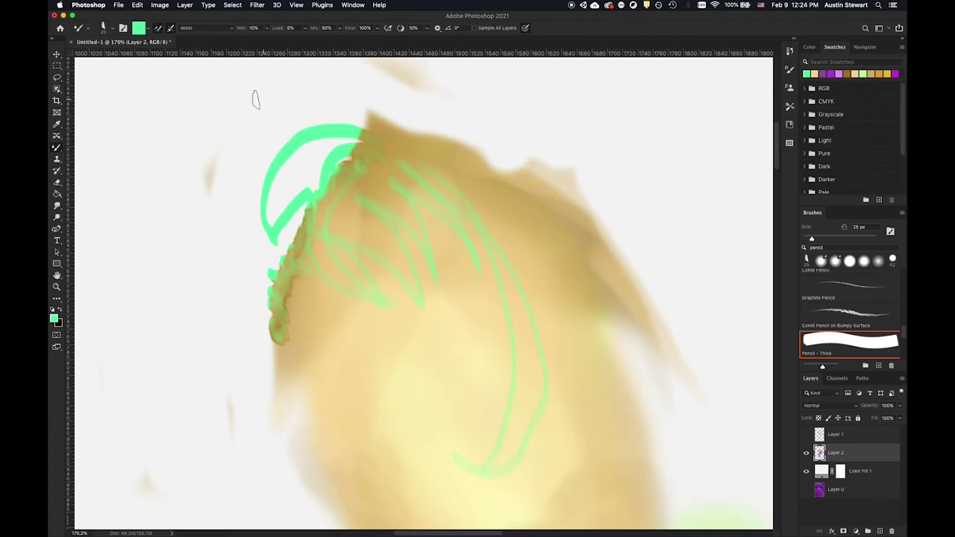
# Set the Mixer Brush to the Moist, Light Mix preset and paint several curved green strokes from the hair's peak down across the crown
pyautogui.click(230, 30)
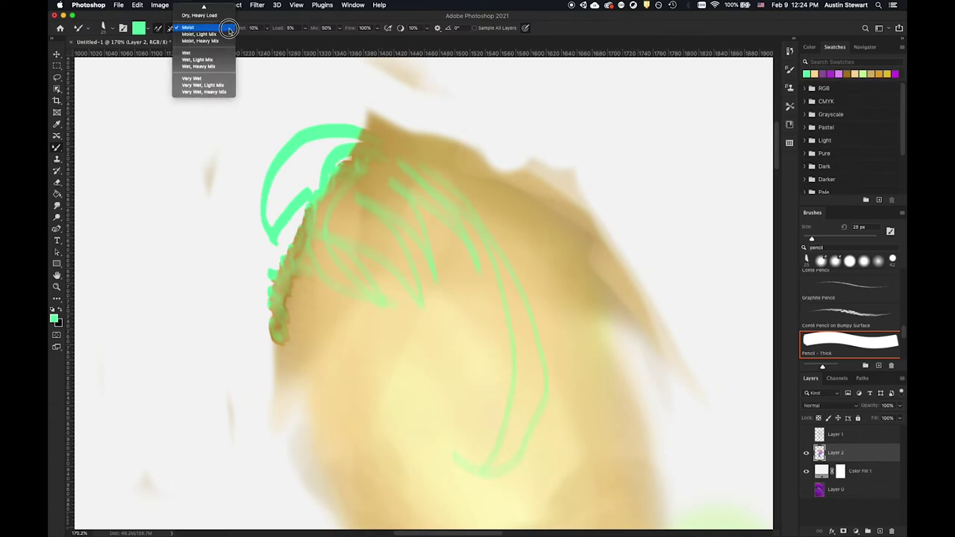
pyautogui.click(224, 34)
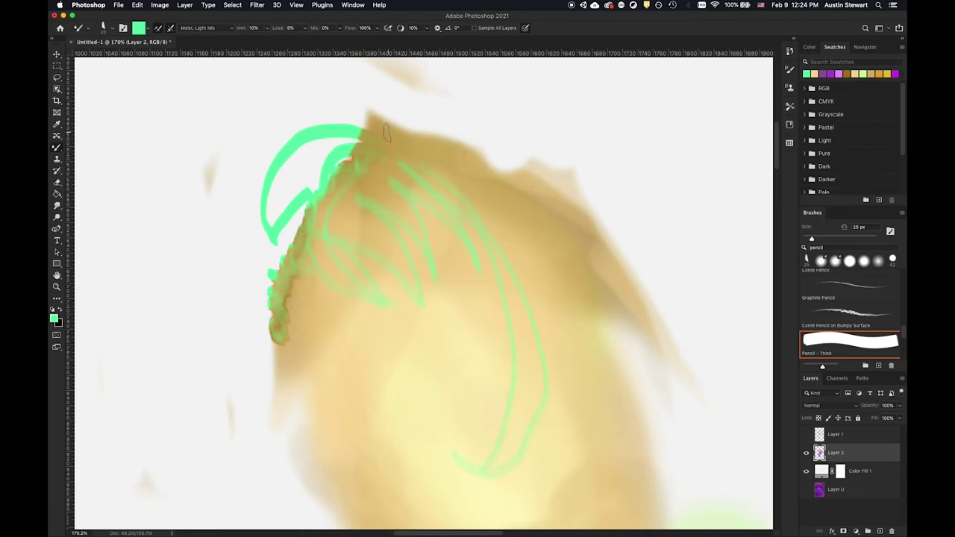
pyautogui.moveTo(371, 112)
pyautogui.mouseDown()
pyautogui.moveTo(401, 132)
pyautogui.moveTo(478, 153)
pyautogui.mouseUp()
pyautogui.moveTo(393, 113)
pyautogui.mouseDown()
pyautogui.moveTo(465, 147)
pyautogui.moveTo(500, 185)
pyautogui.mouseUp()
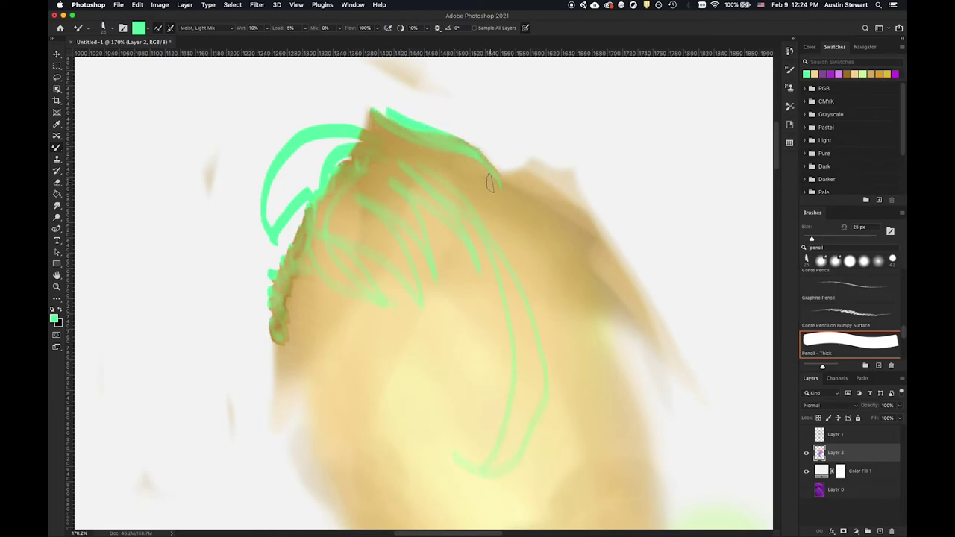
pyautogui.moveTo(422, 140)
pyautogui.mouseDown()
pyautogui.moveTo(463, 156)
pyautogui.moveTo(514, 231)
pyautogui.mouseUp()
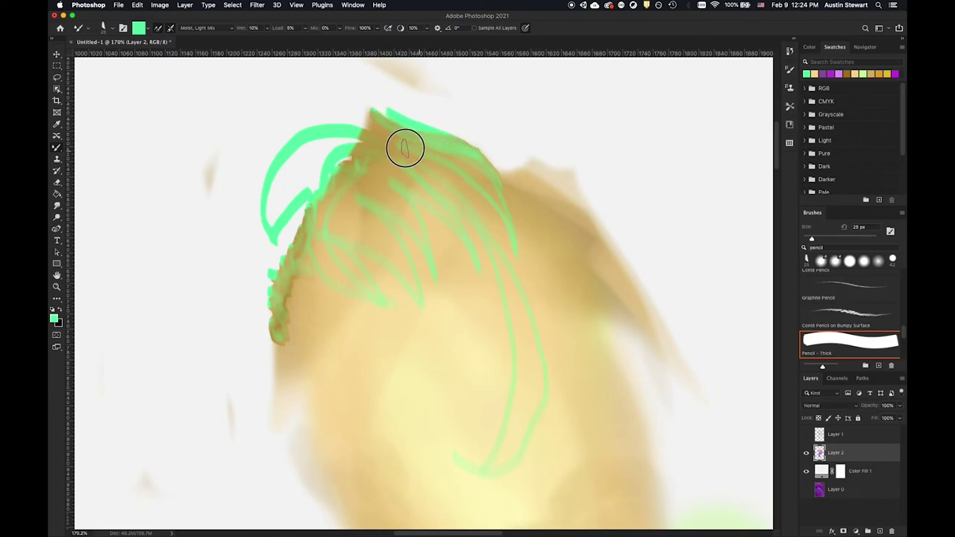
pyautogui.moveTo(405, 147)
pyautogui.mouseDown()
pyautogui.moveTo(475, 198)
pyautogui.moveTo(493, 236)
pyautogui.mouseUp()
# Paint looping green strokes with the Moist, Light Mix preset over the right side of the hair and the white background beside it
pyautogui.moveTo(535, 169); pyautogui.dragTo(486, 147)
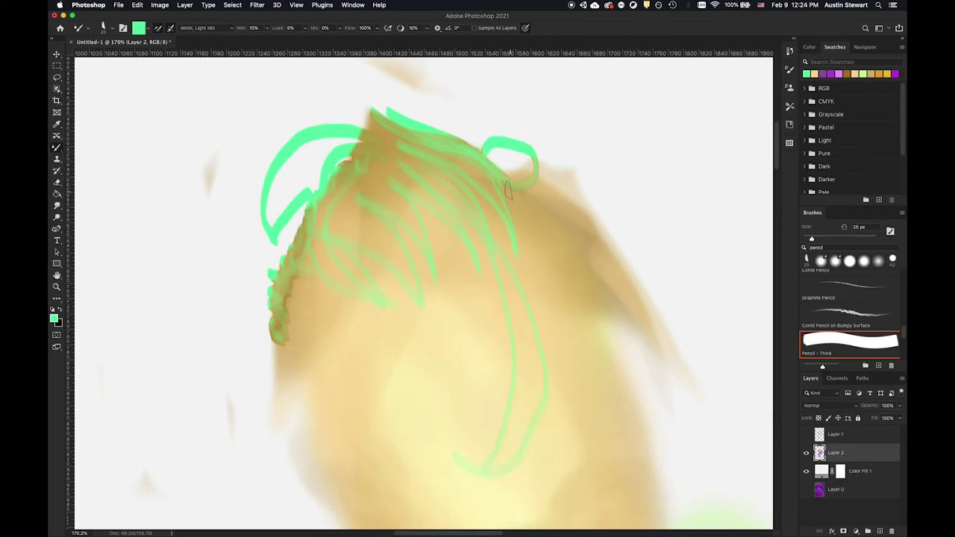
pyautogui.moveTo(505, 183)
pyautogui.mouseDown()
pyautogui.moveTo(582, 229)
pyautogui.moveTo(634, 230)
pyautogui.moveTo(621, 199)
pyautogui.mouseUp()
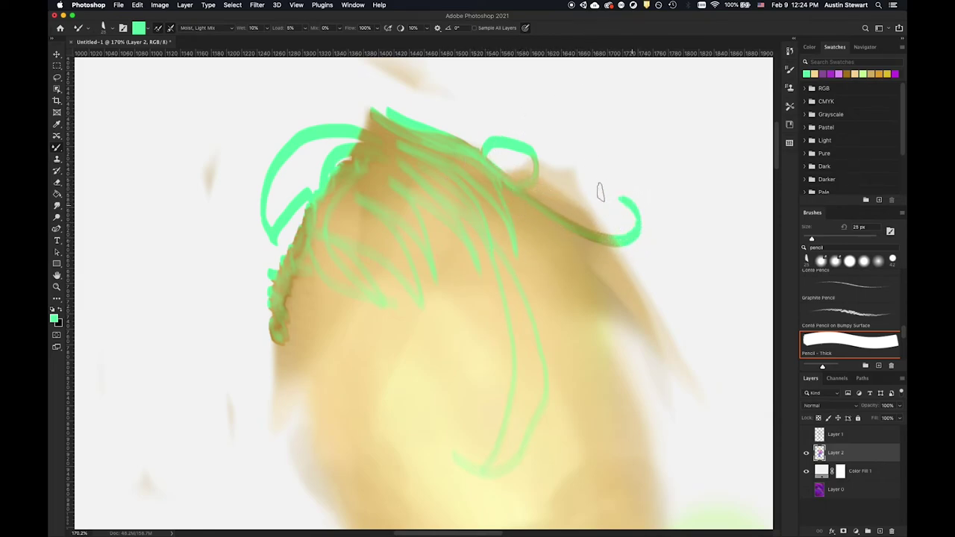
pyautogui.moveTo(498, 183)
pyautogui.mouseDown()
pyautogui.moveTo(596, 220)
pyautogui.moveTo(629, 205)
pyautogui.moveTo(586, 149)
pyautogui.mouseUp()
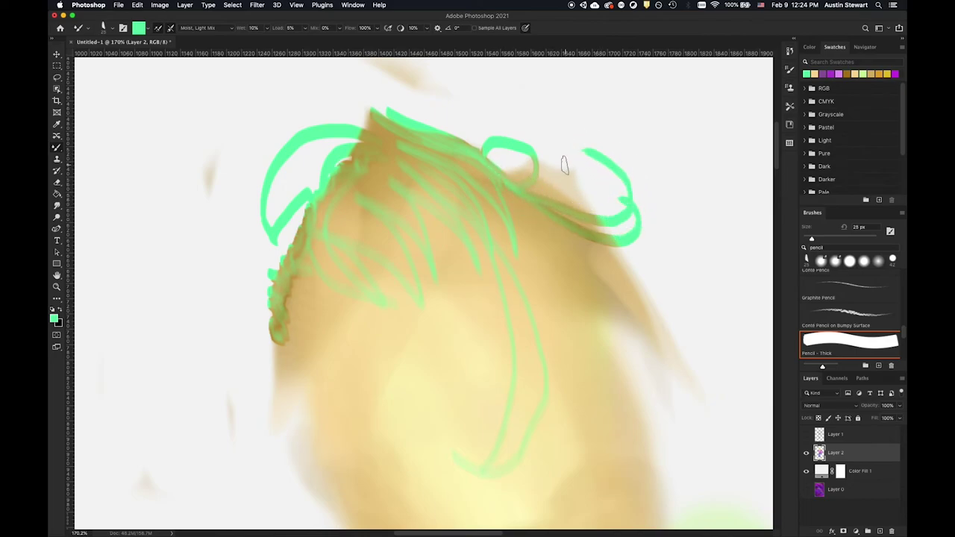
pyautogui.moveTo(505, 182)
pyautogui.mouseDown()
pyautogui.moveTo(608, 206)
pyautogui.moveTo(605, 179)
pyautogui.moveTo(540, 179)
pyautogui.moveTo(602, 195)
pyautogui.moveTo(529, 145)
pyautogui.mouseUp()
pyautogui.moveTo(550, 196)
pyautogui.mouseDown()
pyautogui.moveTo(633, 289)
pyautogui.moveTo(579, 231)
pyautogui.moveTo(555, 238)
pyautogui.moveTo(575, 276)
pyautogui.moveTo(610, 303)
pyautogui.mouseUp()
pyautogui.moveTo(616, 308)
pyautogui.mouseDown()
pyautogui.moveTo(539, 255)
pyautogui.moveTo(625, 249)
pyautogui.mouseUp()
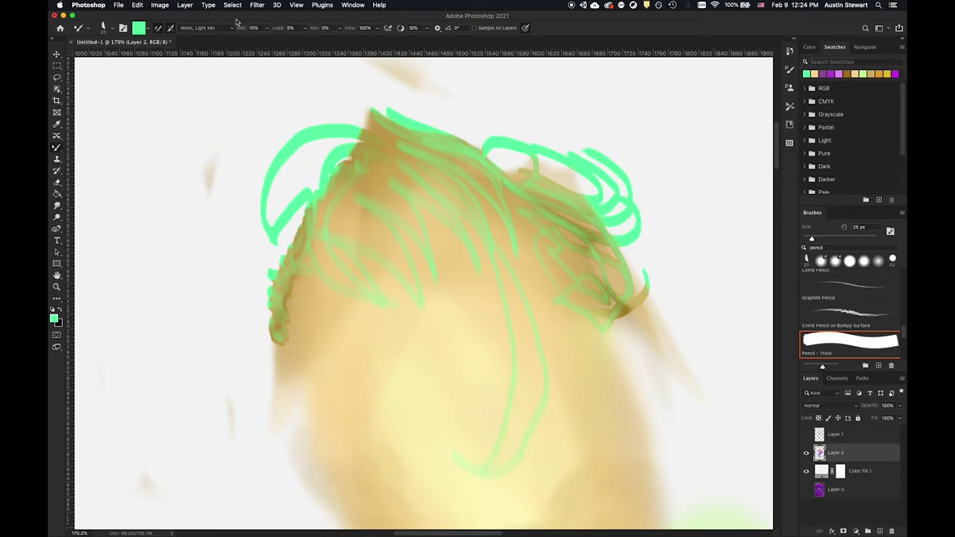
# Set the Mixer Brush to Moist, Heavy Mix and paint green strokes on the background left of the head, plus an arc above it
pyautogui.click(229, 28)
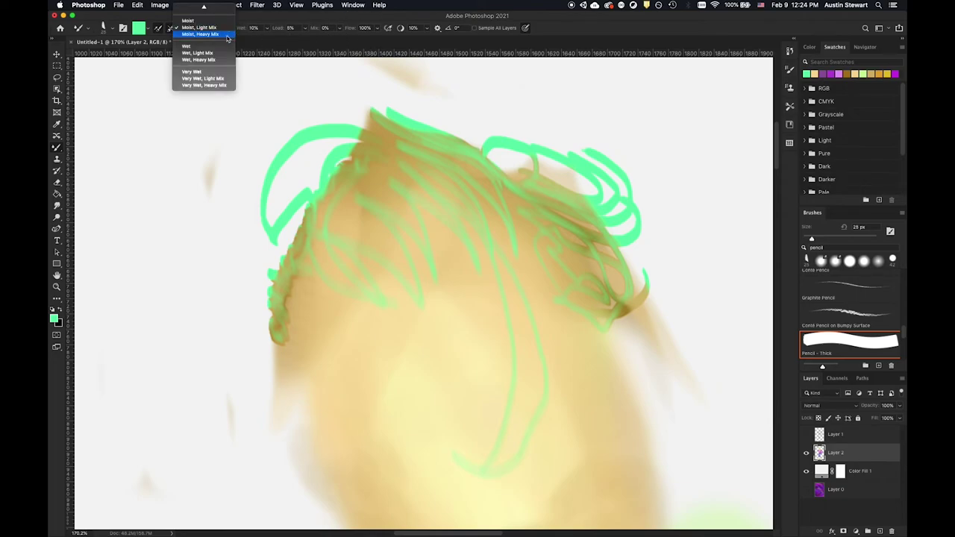
pyautogui.click(223, 35)
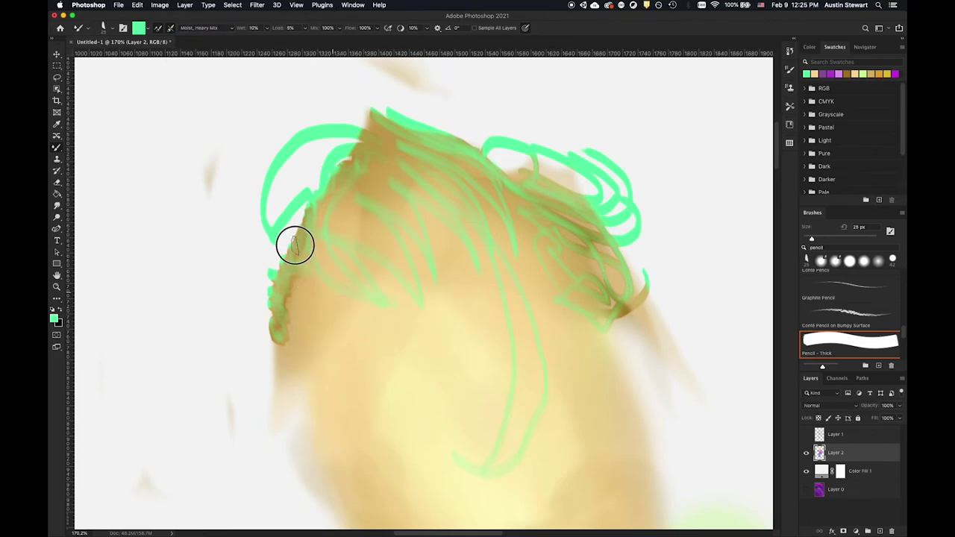
pyautogui.moveTo(293, 260)
pyautogui.mouseDown()
pyautogui.moveTo(315, 240)
pyautogui.moveTo(302, 235)
pyautogui.moveTo(297, 277)
pyautogui.moveTo(285, 260)
pyautogui.moveTo(313, 204)
pyautogui.moveTo(263, 271)
pyautogui.moveTo(191, 261)
pyautogui.moveTo(187, 279)
pyautogui.moveTo(250, 276)
pyautogui.moveTo(229, 169)
pyautogui.moveTo(206, 163)
pyautogui.moveTo(245, 135)
pyautogui.moveTo(265, 153)
pyautogui.mouseUp()
pyautogui.moveTo(189, 200)
pyautogui.mouseDown()
pyautogui.moveTo(218, 190)
pyautogui.moveTo(214, 197)
pyautogui.moveTo(183, 168)
pyautogui.moveTo(228, 154)
pyautogui.moveTo(227, 137)
pyautogui.moveTo(259, 151)
pyautogui.mouseUp()
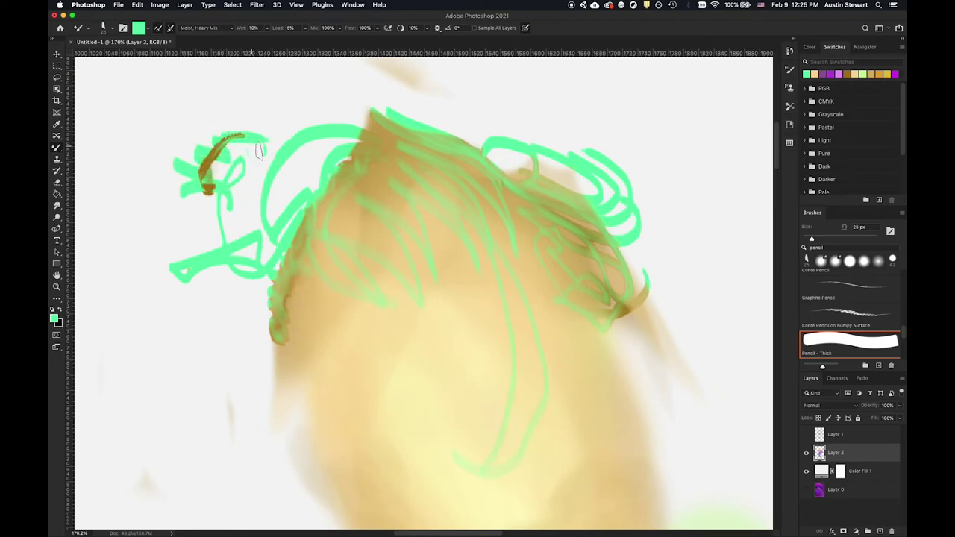
pyautogui.moveTo(452, 87)
pyautogui.mouseDown()
pyautogui.moveTo(353, 82)
pyautogui.moveTo(325, 91)
pyautogui.mouseUp()
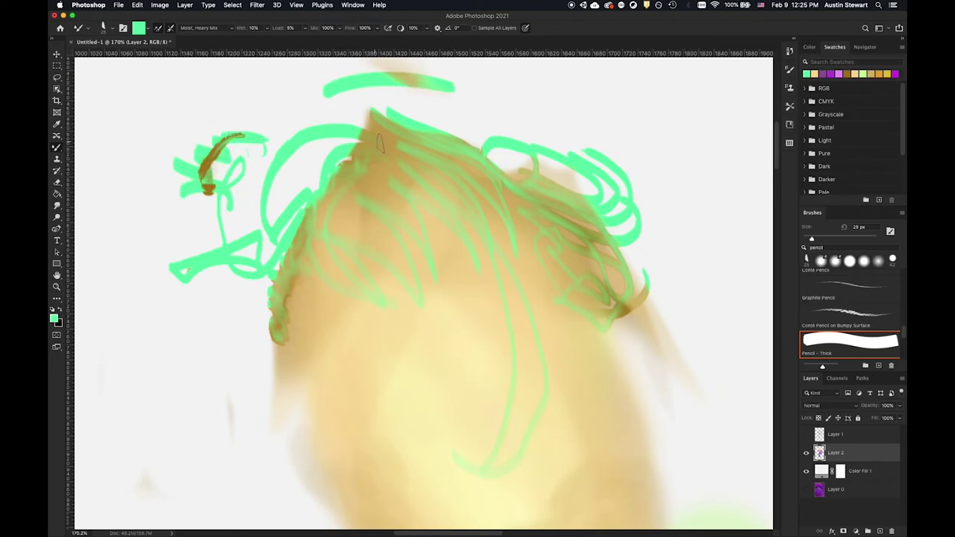
# Blend the hair at the peak, the left temple and the right side with short Moist, Heavy Mix strokes
pyautogui.moveTo(385, 129)
pyautogui.mouseDown()
pyautogui.moveTo(364, 143)
pyautogui.moveTo(404, 181)
pyautogui.moveTo(377, 177)
pyautogui.moveTo(398, 187)
pyautogui.mouseUp()
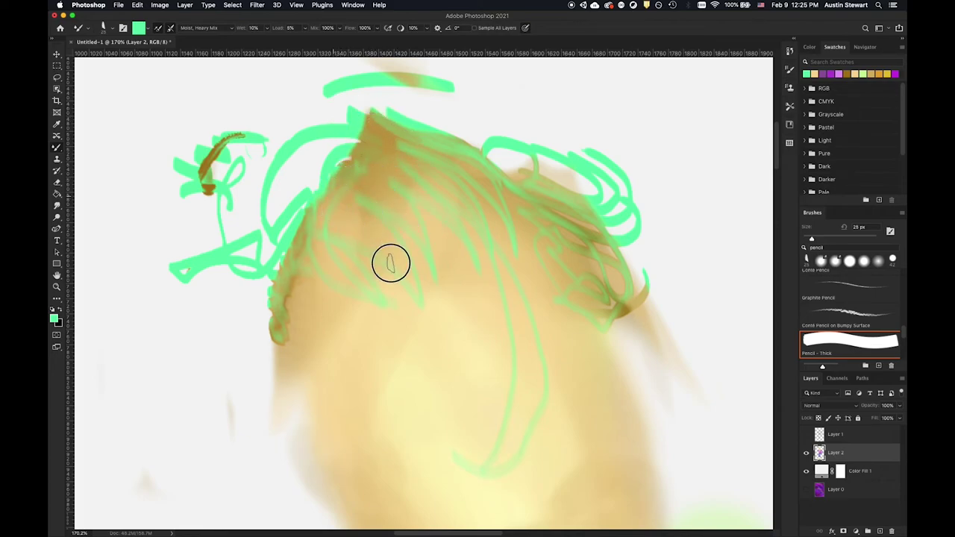
pyautogui.moveTo(348, 273)
pyautogui.mouseDown()
pyautogui.moveTo(287, 326)
pyautogui.moveTo(306, 302)
pyautogui.moveTo(292, 400)
pyautogui.moveTo(277, 334)
pyautogui.moveTo(288, 372)
pyautogui.moveTo(295, 343)
pyautogui.moveTo(324, 399)
pyautogui.moveTo(318, 408)
pyautogui.moveTo(305, 388)
pyautogui.moveTo(327, 396)
pyautogui.moveTo(316, 396)
pyautogui.moveTo(294, 351)
pyautogui.moveTo(319, 370)
pyautogui.moveTo(298, 328)
pyautogui.mouseUp()
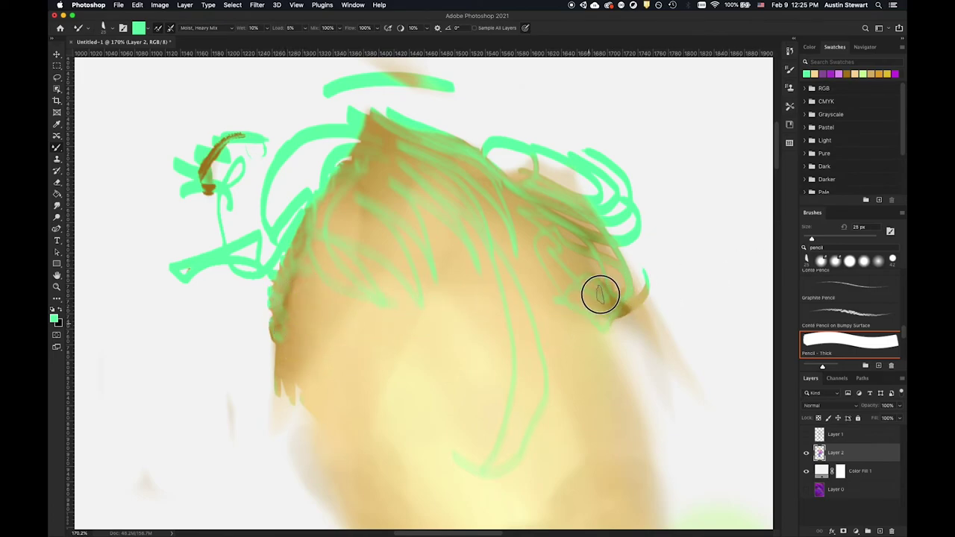
pyautogui.moveTo(600, 295)
pyautogui.mouseDown()
pyautogui.moveTo(572, 272)
pyautogui.moveTo(599, 264)
pyautogui.moveTo(581, 276)
pyautogui.moveTo(560, 264)
pyautogui.mouseUp()
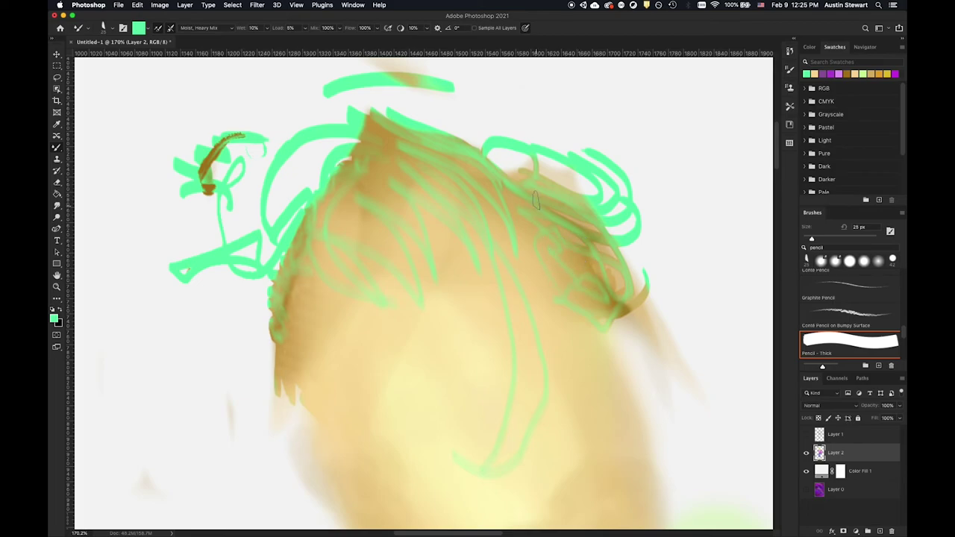
# Set the Mixer Brush to the Wet preset and paint many green strokes from the hair's peak down over the crown
pyautogui.click(231, 29)
pyautogui.click(224, 39)
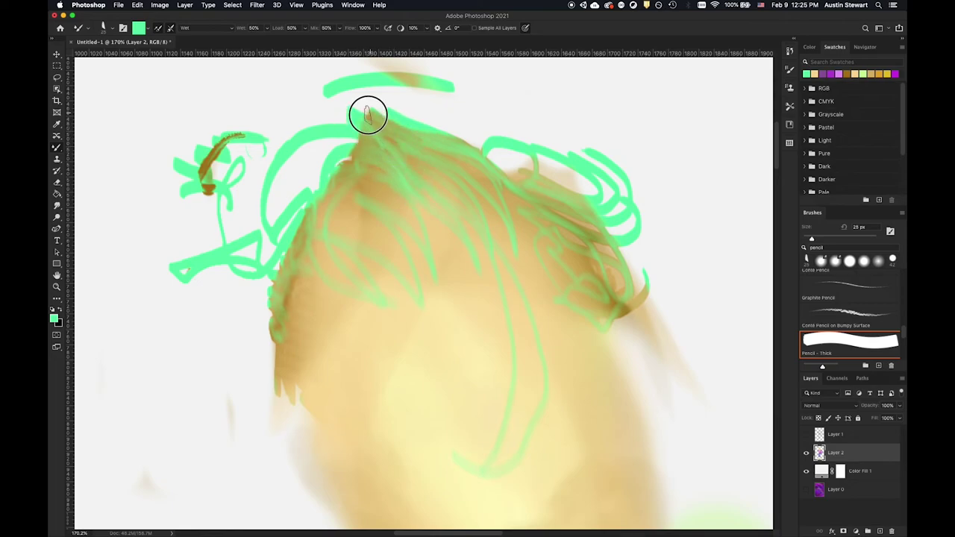
pyautogui.moveTo(367, 114)
pyautogui.mouseDown()
pyautogui.moveTo(350, 152)
pyautogui.moveTo(379, 130)
pyautogui.moveTo(375, 117)
pyautogui.moveTo(396, 173)
pyautogui.mouseUp()
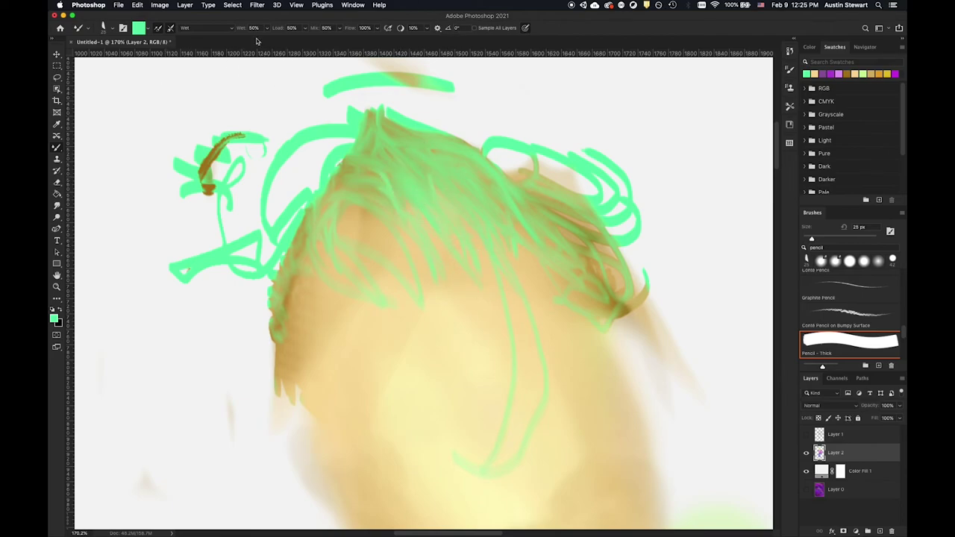
# Change the Mixer Brush color to light yellow-green (#dbf67d) and paint Wet strokes over the green hair and at its peak
pyautogui.click(138, 28)
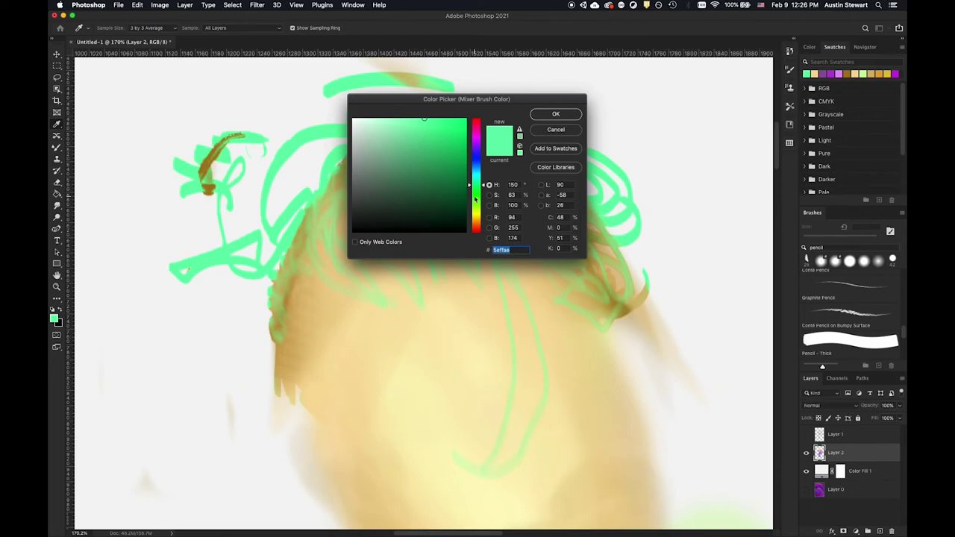
pyautogui.click(474, 210)
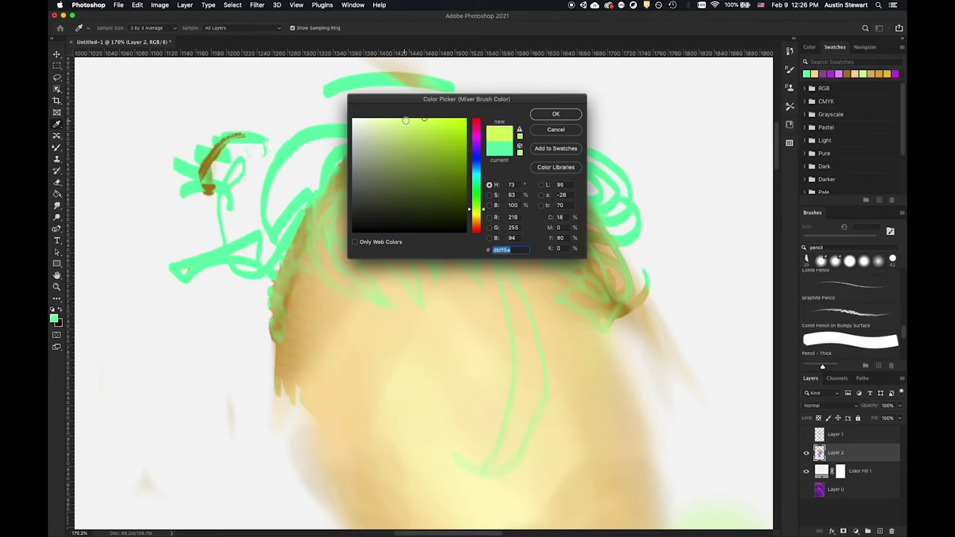
pyautogui.click(556, 114)
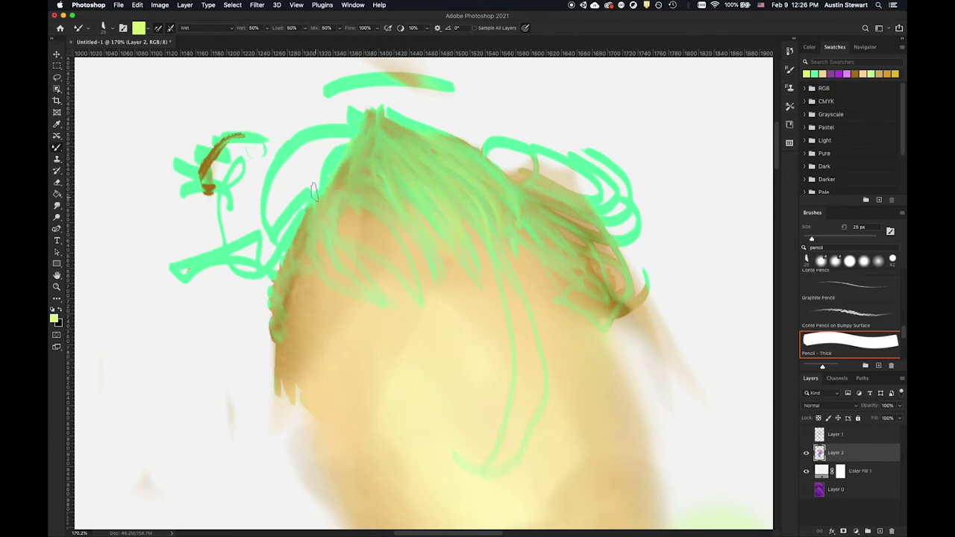
pyautogui.moveTo(321, 148)
pyautogui.mouseDown()
pyautogui.moveTo(279, 258)
pyautogui.moveTo(334, 167)
pyautogui.moveTo(305, 275)
pyautogui.mouseUp()
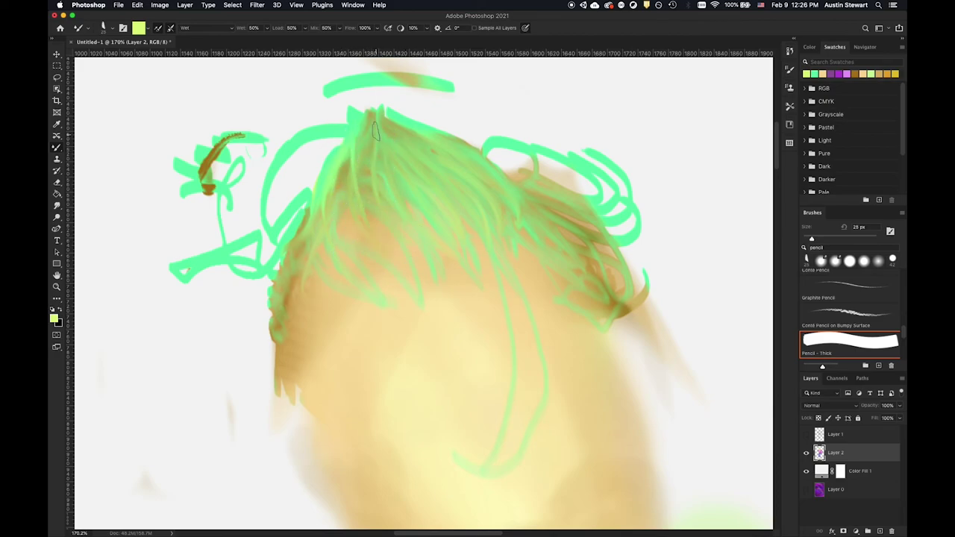
pyautogui.moveTo(355, 99); pyautogui.dragTo(382, 111)
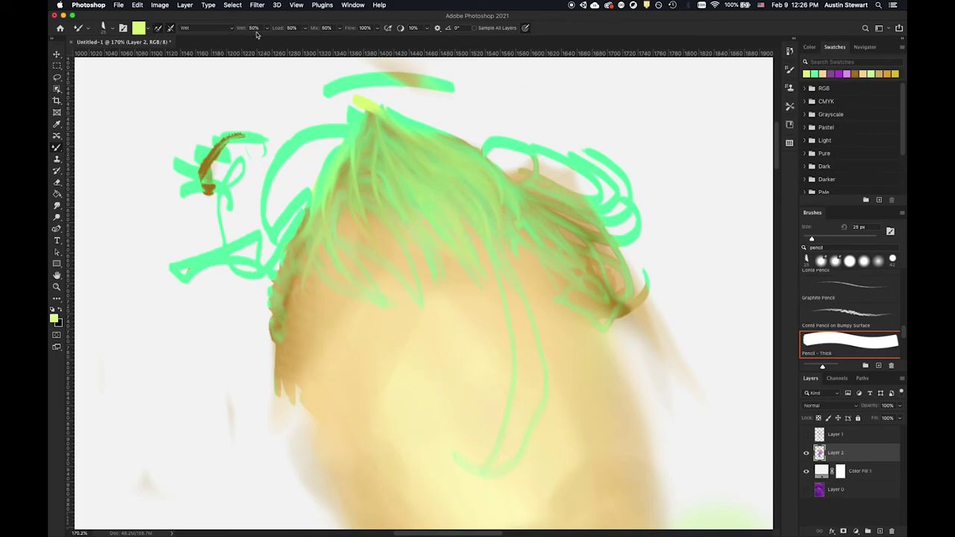
# Set the Mixer Brush to Wet, Light Mix and paint thin yellow-green strands from the hair down over the left forehead
pyautogui.click(230, 29)
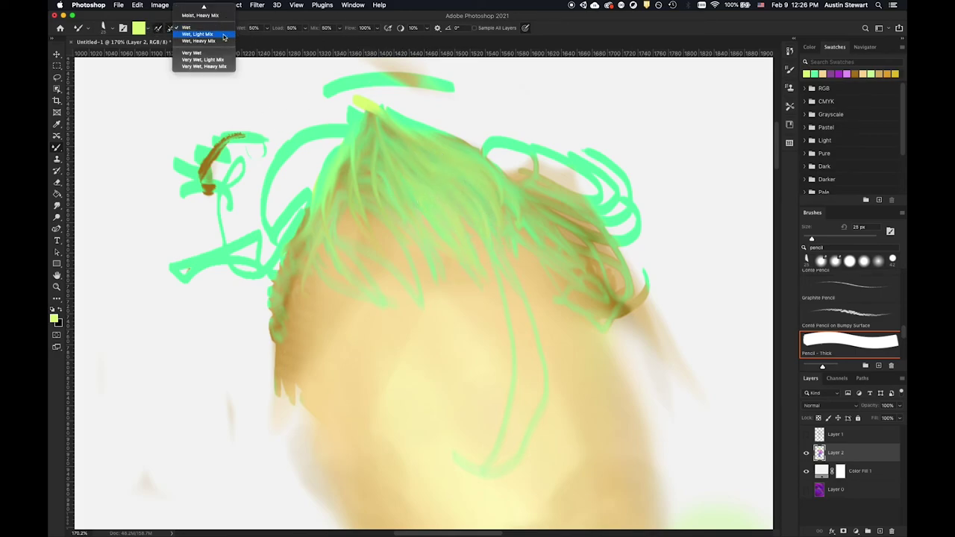
pyautogui.click(213, 35)
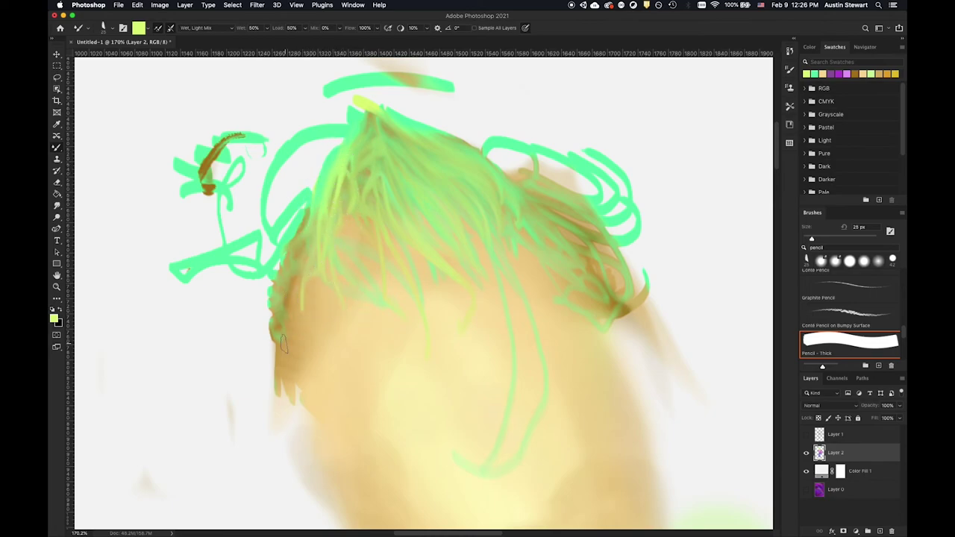
pyautogui.moveTo(314, 306); pyautogui.dragTo(322, 362)
pyautogui.moveTo(358, 326)
pyautogui.mouseDown()
pyautogui.moveTo(377, 340)
pyautogui.moveTo(367, 392)
pyautogui.mouseUp()
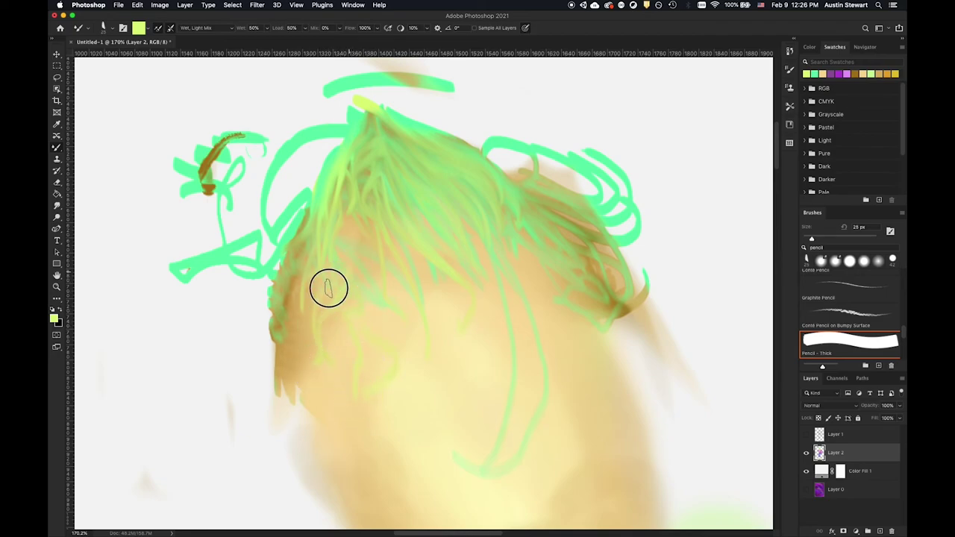
# Set the Mixer Brush to Wet, Heavy Mix and blend the yellow-green strands over the left side of the hair and forehead
pyautogui.click(220, 27)
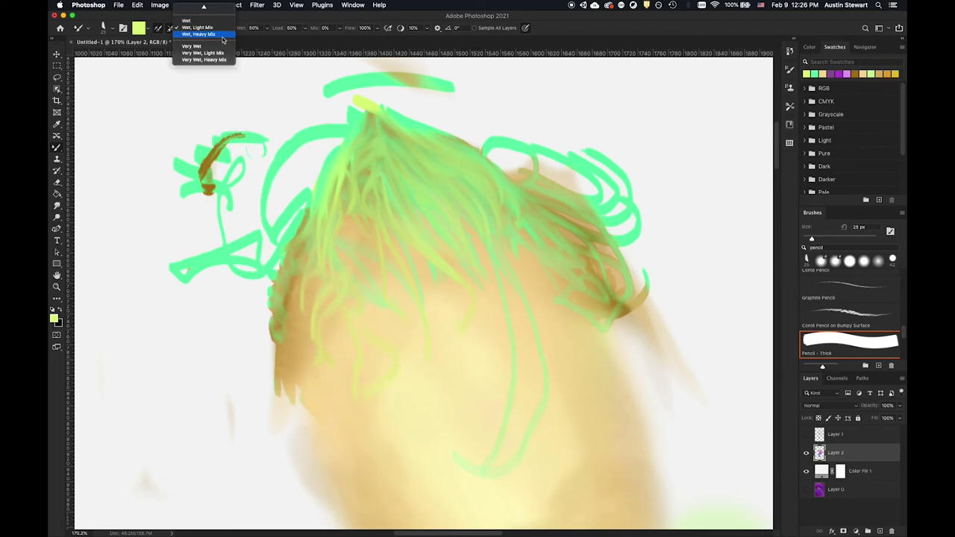
pyautogui.click(221, 35)
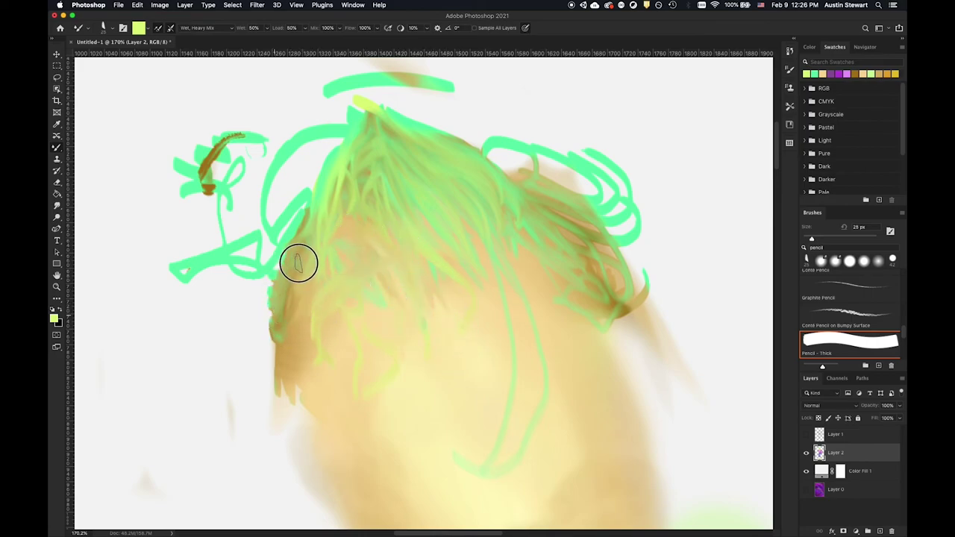
pyautogui.moveTo(332, 223)
pyautogui.mouseDown()
pyautogui.moveTo(288, 275)
pyautogui.moveTo(317, 229)
pyautogui.moveTo(295, 294)
pyautogui.moveTo(314, 279)
pyautogui.moveTo(331, 237)
pyautogui.moveTo(360, 226)
pyautogui.moveTo(351, 201)
pyautogui.mouseUp()
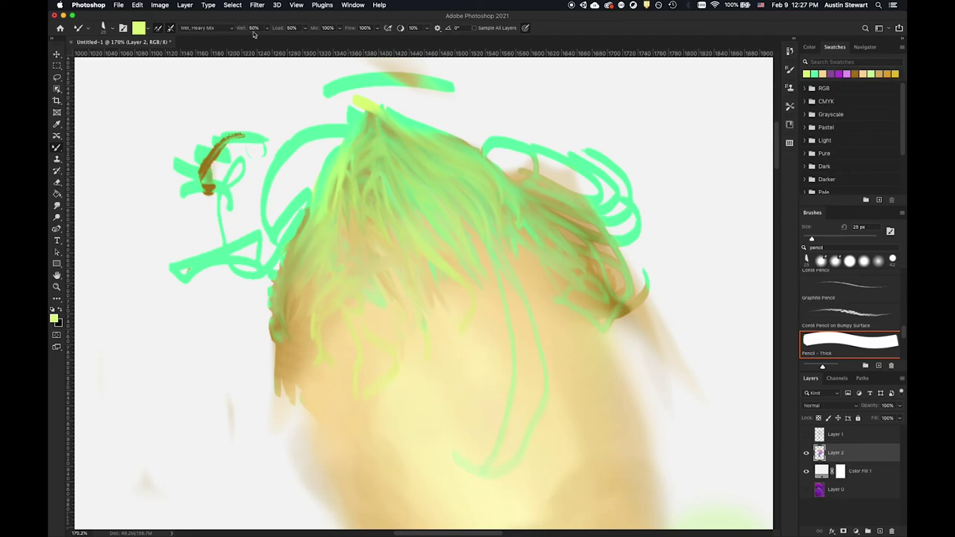
# Set the Mixer Brush to the Very Wet preset and paint dense swirling yellow-green strokes across the crown and right side of the hair
pyautogui.click(212, 28)
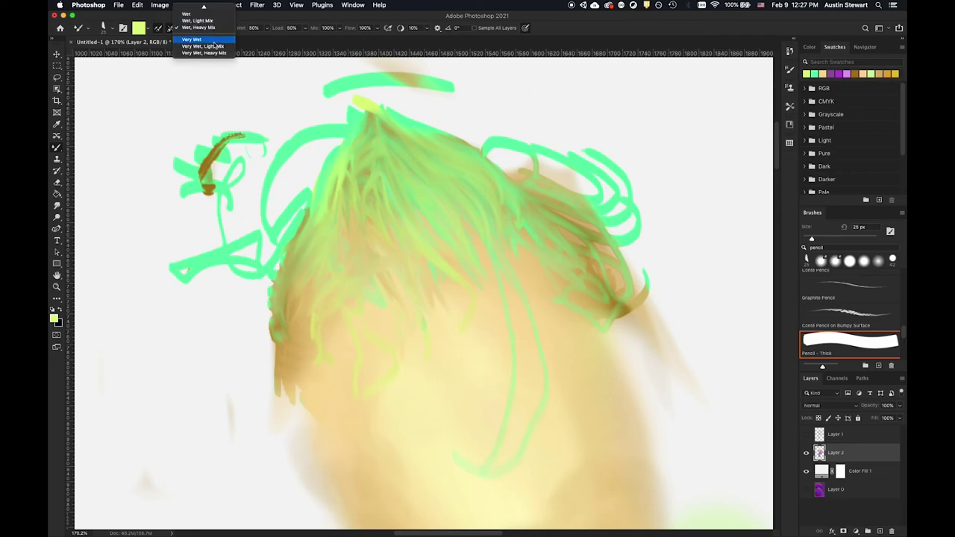
pyautogui.click(200, 39)
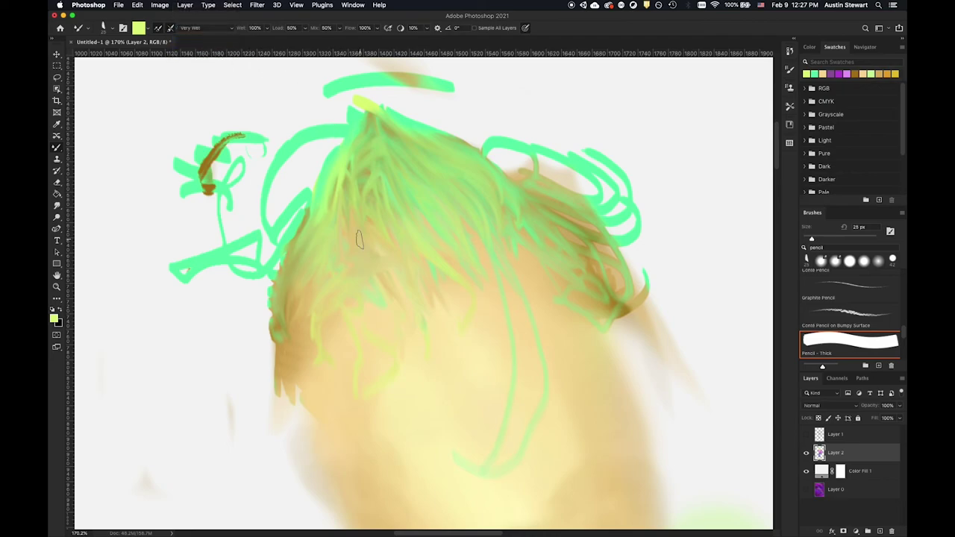
pyautogui.moveTo(359, 239)
pyautogui.mouseDown()
pyautogui.moveTo(352, 286)
pyautogui.moveTo(351, 202)
pyautogui.moveTo(319, 245)
pyautogui.moveTo(390, 244)
pyautogui.moveTo(358, 179)
pyautogui.moveTo(319, 208)
pyautogui.moveTo(371, 181)
pyautogui.moveTo(377, 255)
pyautogui.moveTo(352, 187)
pyautogui.moveTo(339, 208)
pyautogui.moveTo(353, 193)
pyautogui.moveTo(373, 214)
pyautogui.moveTo(473, 251)
pyautogui.moveTo(498, 238)
pyautogui.moveTo(526, 270)
pyautogui.moveTo(538, 246)
pyautogui.moveTo(528, 154)
pyautogui.moveTo(505, 239)
pyautogui.moveTo(480, 200)
pyautogui.moveTo(557, 256)
pyautogui.moveTo(541, 276)
pyautogui.moveTo(485, 283)
pyautogui.moveTo(529, 340)
pyautogui.moveTo(521, 236)
pyautogui.moveTo(565, 304)
pyautogui.moveTo(473, 179)
pyautogui.moveTo(584, 349)
pyautogui.moveTo(511, 169)
pyautogui.moveTo(588, 252)
pyautogui.moveTo(607, 297)
pyautogui.moveTo(578, 296)
pyautogui.moveTo(537, 237)
pyautogui.moveTo(600, 270)
pyautogui.moveTo(558, 302)
pyautogui.moveTo(561, 345)
pyautogui.moveTo(602, 322)
pyautogui.moveTo(616, 342)
pyautogui.moveTo(593, 302)
pyautogui.moveTo(563, 278)
pyautogui.moveTo(604, 356)
pyautogui.moveTo(582, 308)
pyautogui.moveTo(585, 321)
pyautogui.moveTo(539, 273)
pyautogui.moveTo(564, 281)
pyautogui.moveTo(560, 259)
pyautogui.moveTo(497, 211)
pyautogui.moveTo(516, 240)
pyautogui.moveTo(480, 202)
pyautogui.moveTo(495, 223)
pyautogui.moveTo(501, 214)
pyautogui.moveTo(460, 167)
pyautogui.moveTo(540, 242)
pyautogui.moveTo(429, 147)
pyautogui.moveTo(541, 229)
pyautogui.mouseUp()
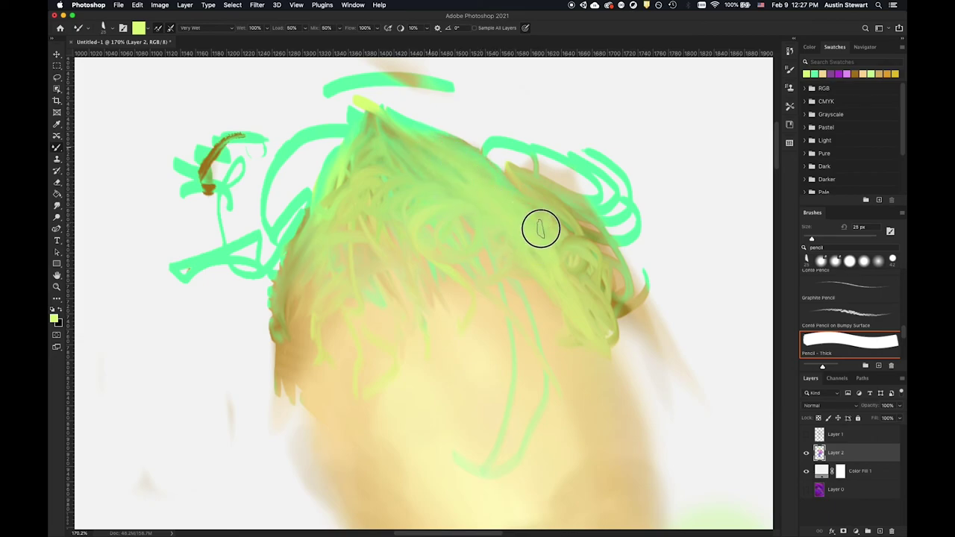
pyautogui.moveTo(483, 171); pyautogui.dragTo(486, 164)
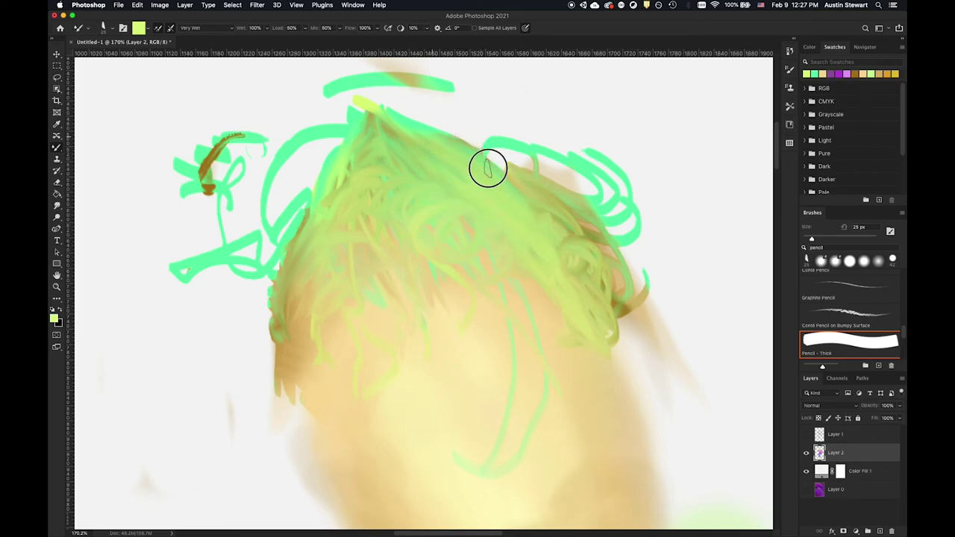
# Change the Mixer Brush color to light aqua (#7df6ec) and paint Very Wet strokes along the right slope of the hair up to its peak
pyautogui.click(138, 28)
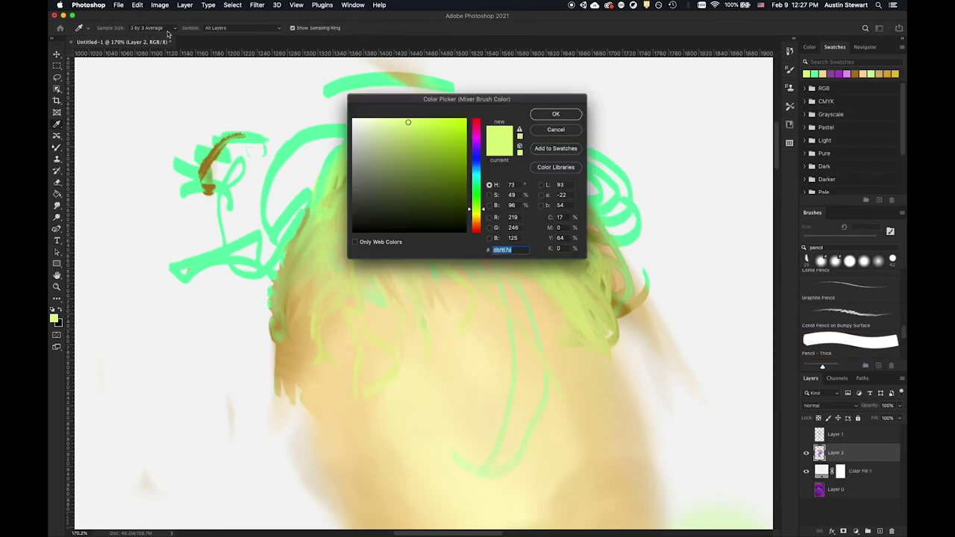
pyautogui.click(475, 177)
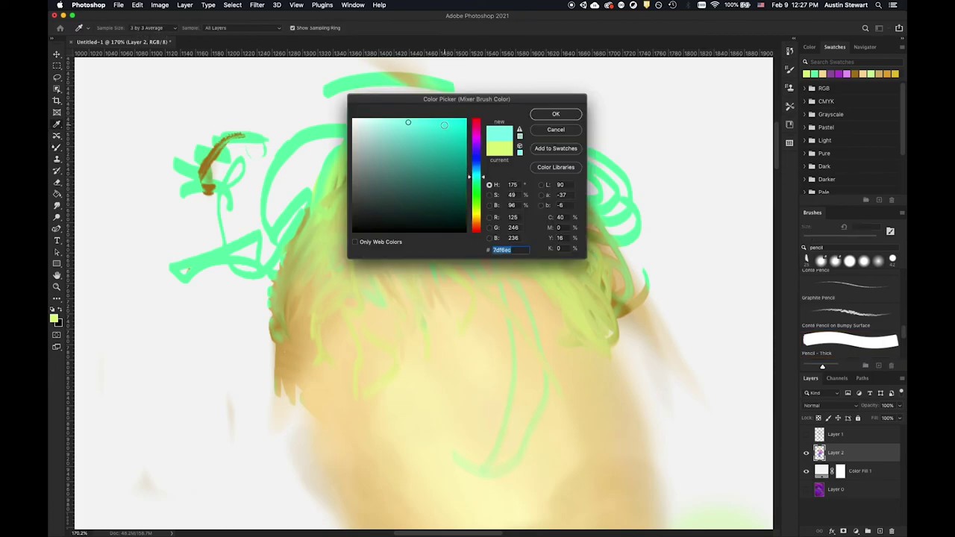
pyautogui.click(555, 114)
pyautogui.moveTo(458, 185)
pyautogui.mouseDown()
pyautogui.moveTo(405, 164)
pyautogui.moveTo(503, 247)
pyautogui.moveTo(411, 151)
pyautogui.moveTo(497, 228)
pyautogui.moveTo(415, 139)
pyautogui.moveTo(553, 271)
pyautogui.moveTo(414, 140)
pyautogui.moveTo(500, 192)
pyautogui.moveTo(431, 136)
pyautogui.moveTo(520, 202)
pyautogui.moveTo(418, 130)
pyautogui.moveTo(510, 185)
pyautogui.moveTo(367, 97)
pyautogui.moveTo(376, 112)
pyautogui.moveTo(368, 128)
pyautogui.moveTo(396, 166)
pyautogui.moveTo(496, 246)
pyautogui.moveTo(414, 120)
pyautogui.moveTo(358, 100)
pyautogui.mouseUp()
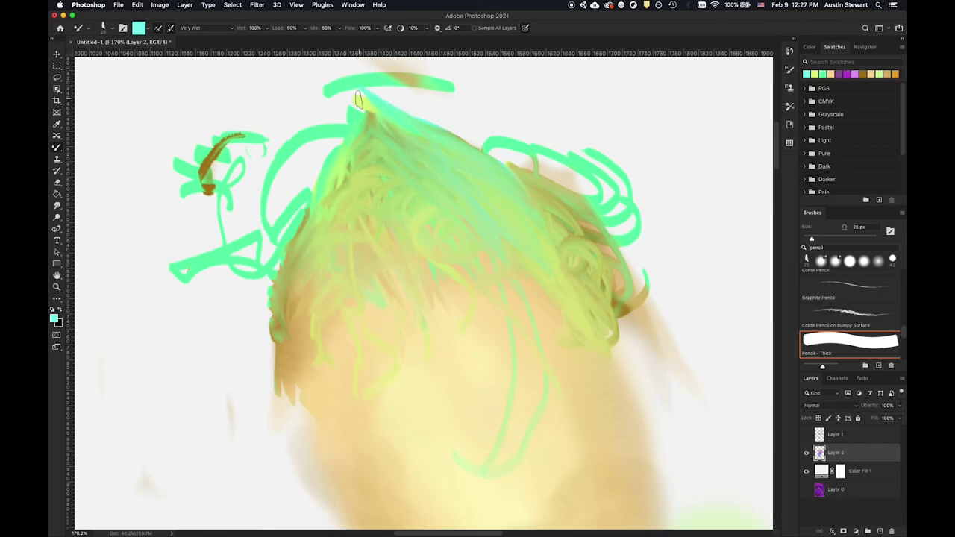
pyautogui.moveTo(479, 159)
pyautogui.mouseDown()
pyautogui.moveTo(464, 139)
pyautogui.moveTo(505, 184)
pyautogui.moveTo(391, 93)
pyautogui.moveTo(517, 137)
pyautogui.moveTo(487, 109)
pyautogui.moveTo(503, 109)
pyautogui.moveTo(549, 133)
pyautogui.moveTo(568, 161)
pyautogui.moveTo(434, 94)
pyautogui.moveTo(538, 167)
pyautogui.moveTo(456, 117)
pyautogui.moveTo(541, 188)
pyautogui.mouseUp()
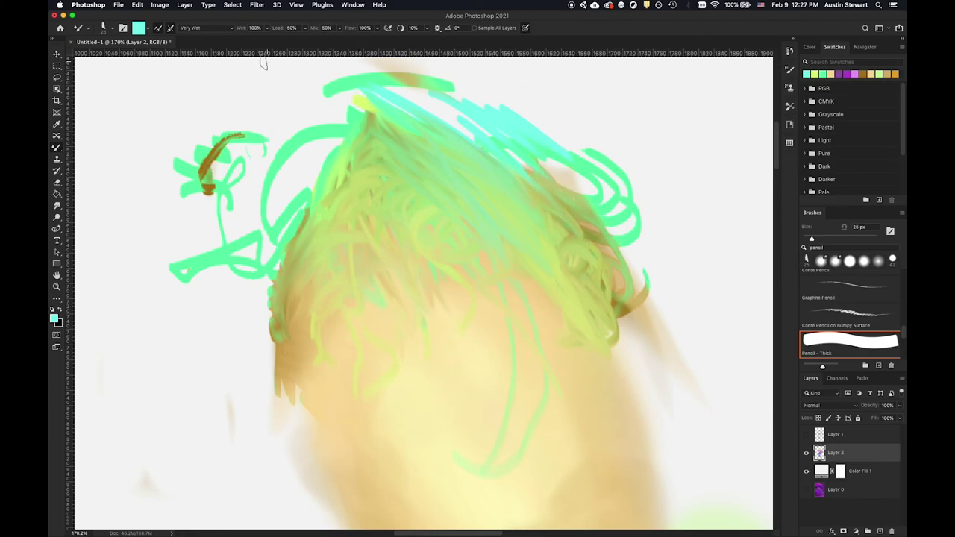
# Set the Mixer Brush to Very Wet, Light Mix and paint thin aqua strands from the crown down over the forehead
pyautogui.click(225, 32)
pyautogui.click(213, 28)
pyautogui.click(212, 28)
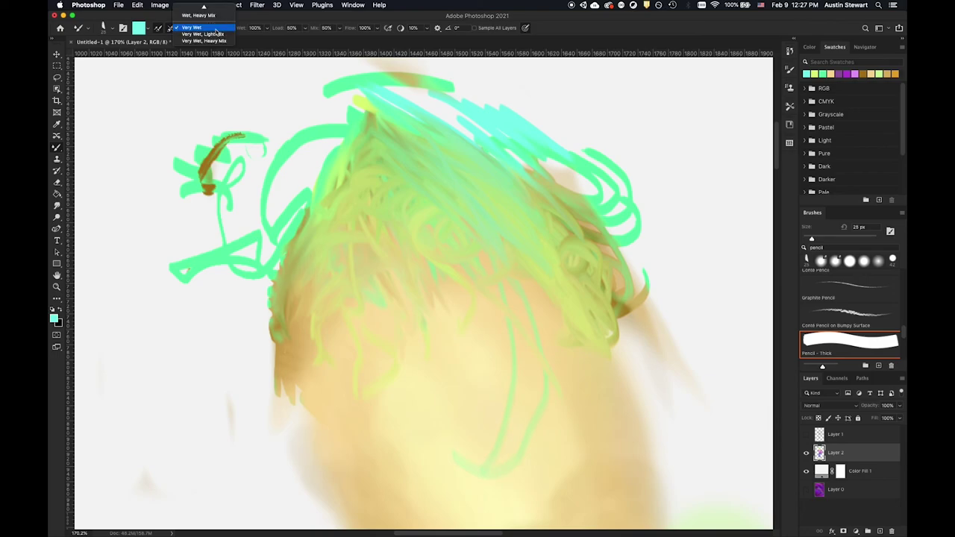
pyautogui.click(203, 34)
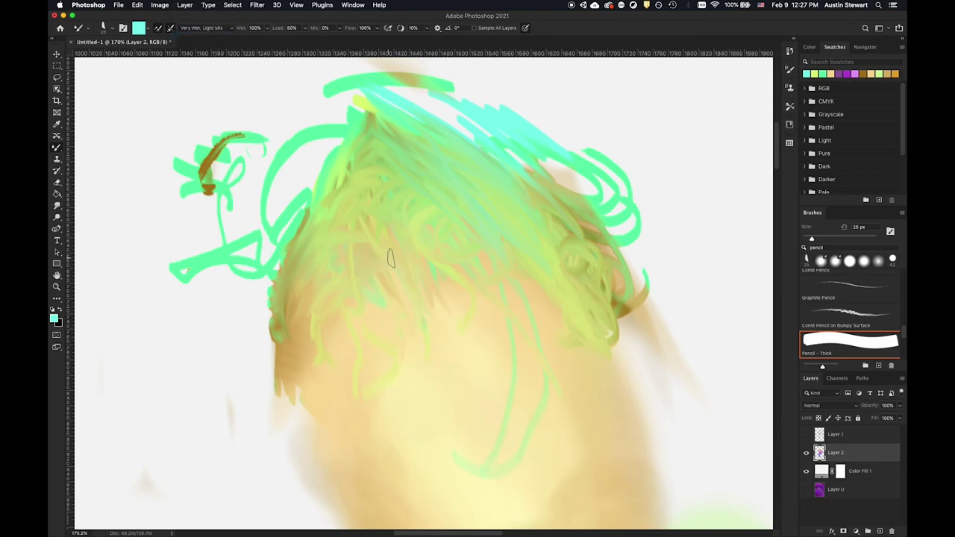
pyautogui.moveTo(378, 186); pyautogui.dragTo(468, 301)
pyautogui.moveTo(383, 169); pyautogui.dragTo(493, 303)
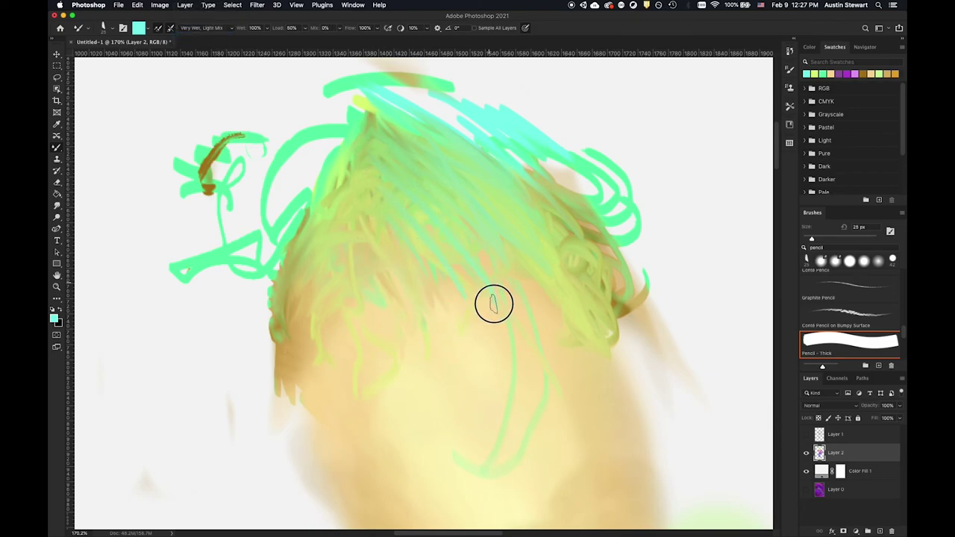
pyautogui.moveTo(371, 164); pyautogui.dragTo(492, 302)
pyautogui.moveTo(358, 176); pyautogui.dragTo(438, 278)
pyautogui.moveTo(352, 195); pyautogui.dragTo(418, 301)
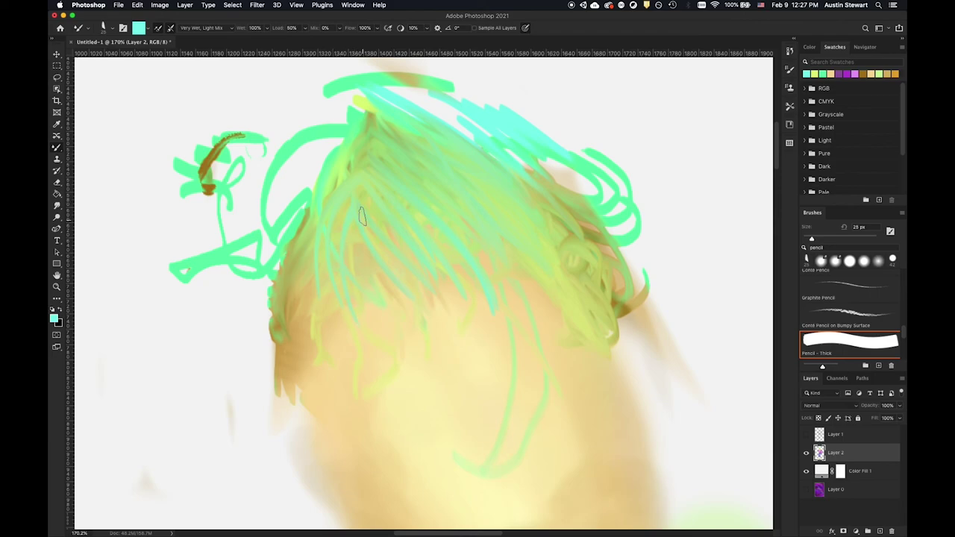
# Set the Mixer Brush to the Very Wet, Heavy Mix preset
pyautogui.click(205, 29)
pyautogui.click(204, 34)
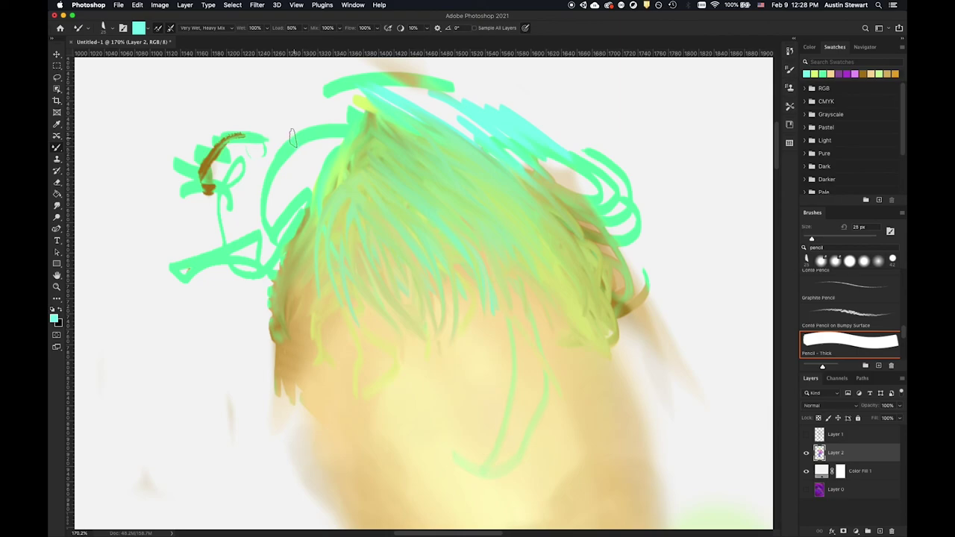
# Show the purple Layer 0 background and hide the Color Fill 1 layer so the whole figure sits against purple
pyautogui.click(806, 490)
pyautogui.click(805, 471)
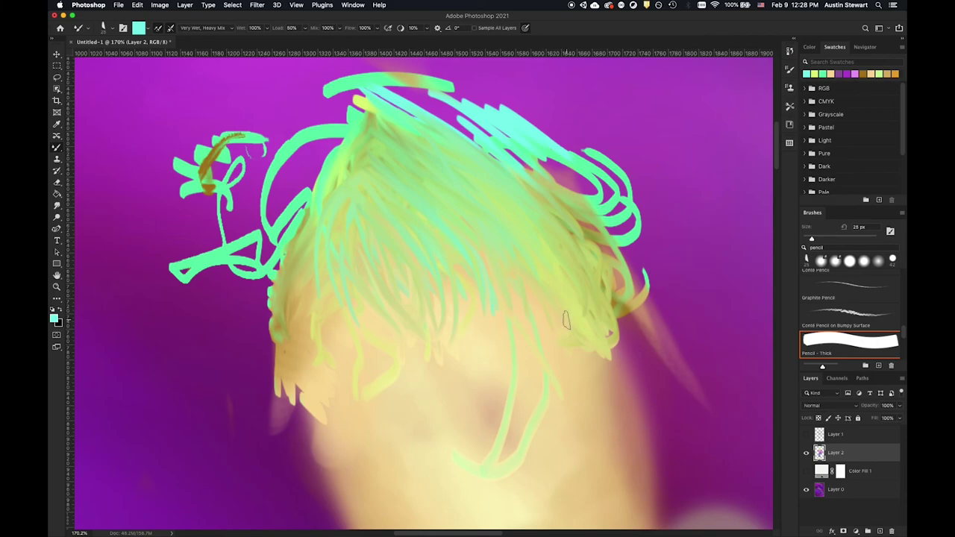
pyautogui.scroll(-10, 566, 321)
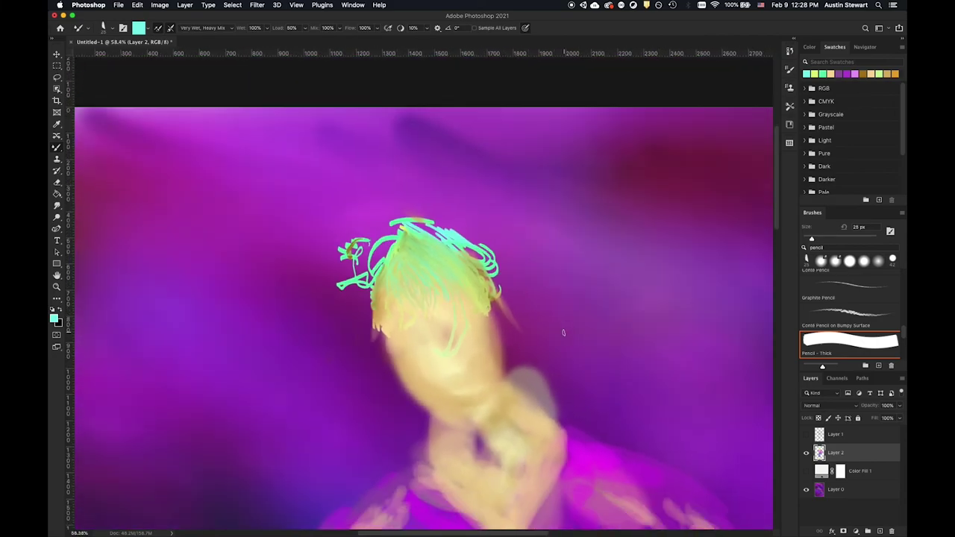
pyautogui.scroll(-5, 564, 332)
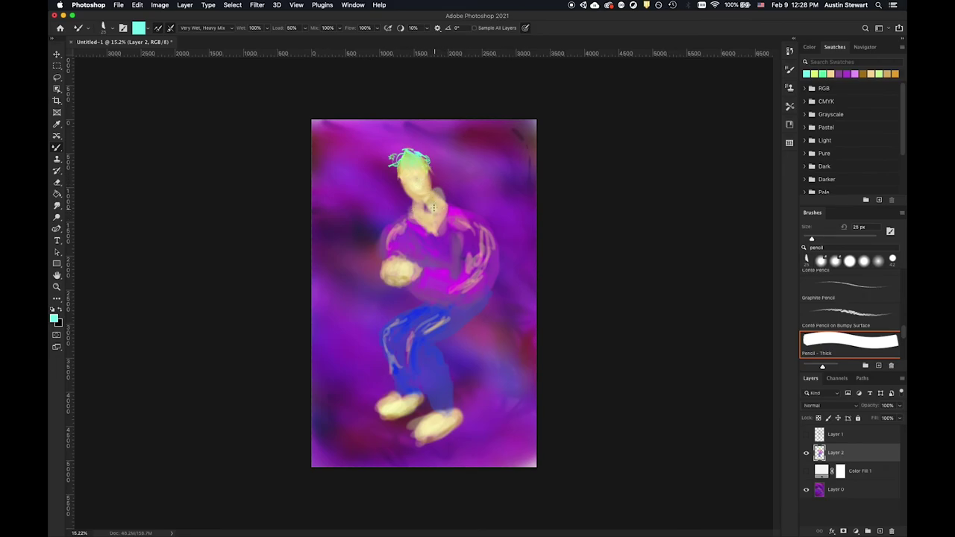
# Paint thin Very Wet, Heavy Mix contour strokes on Layer 2 along the figure's neck, shoulder, arm, shirt, thigh, lower leg and knee
pyautogui.moveTo(424, 178); pyautogui.dragTo(451, 205)
pyautogui.moveTo(481, 251)
pyautogui.mouseDown()
pyautogui.moveTo(458, 234)
pyautogui.moveTo(468, 267)
pyautogui.moveTo(457, 237)
pyautogui.mouseUp()
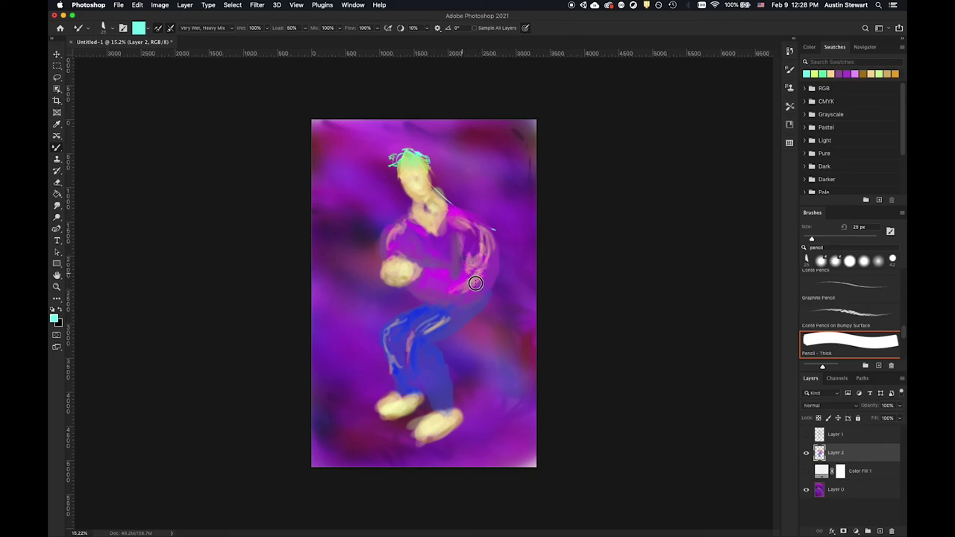
pyautogui.moveTo(475, 284); pyautogui.dragTo(449, 284)
pyautogui.moveTo(420, 198)
pyautogui.mouseDown()
pyautogui.moveTo(423, 173)
pyautogui.moveTo(416, 185)
pyautogui.moveTo(403, 175)
pyautogui.moveTo(414, 199)
pyautogui.mouseUp()
pyautogui.moveTo(490, 312); pyautogui.dragTo(437, 348)
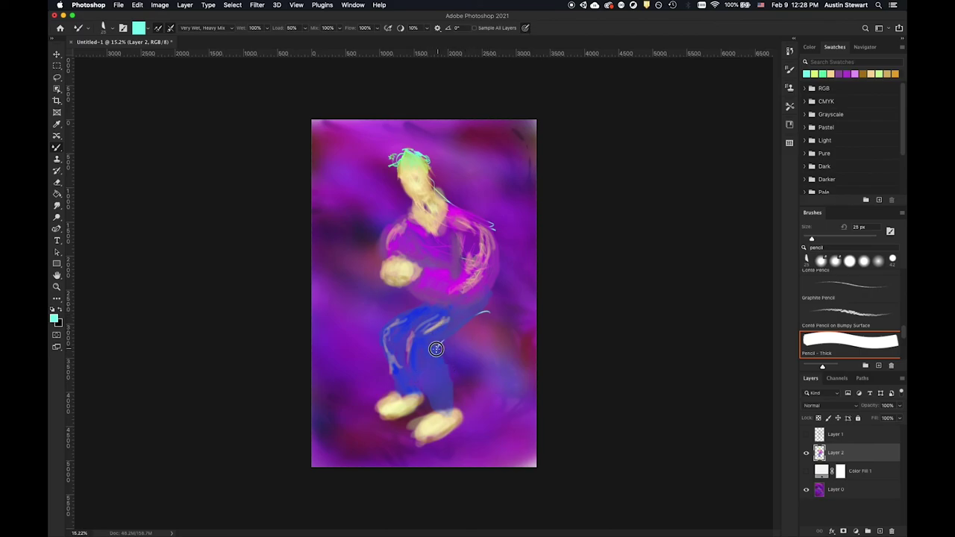
pyautogui.moveTo(437, 356)
pyautogui.mouseDown()
pyautogui.moveTo(455, 407)
pyautogui.moveTo(456, 395)
pyautogui.mouseUp()
pyautogui.moveTo(393, 348)
pyautogui.mouseDown()
pyautogui.moveTo(412, 301)
pyautogui.moveTo(398, 307)
pyautogui.mouseUp()
# Paint loose aqua curves and looping lines on Layer 2 across the purple background left of the figure and at its upper right
pyautogui.moveTo(345, 198); pyautogui.dragTo(366, 284)
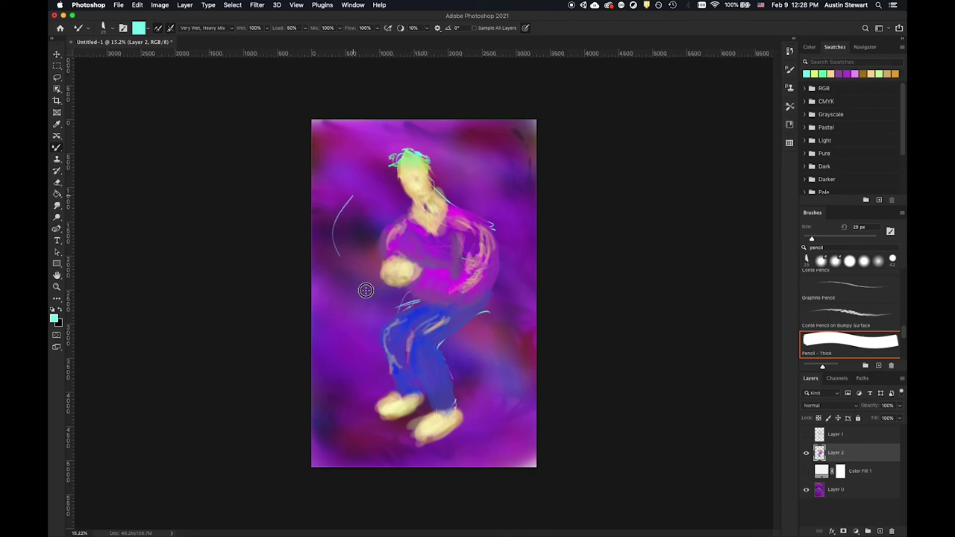
pyautogui.moveTo(350, 212)
pyautogui.mouseDown()
pyautogui.moveTo(354, 239)
pyautogui.moveTo(345, 270)
pyautogui.mouseUp()
pyautogui.moveTo(359, 145)
pyautogui.mouseDown()
pyautogui.moveTo(364, 179)
pyautogui.moveTo(349, 195)
pyautogui.mouseUp()
pyautogui.moveTo(341, 350)
pyautogui.mouseDown()
pyautogui.moveTo(320, 308)
pyautogui.moveTo(345, 323)
pyautogui.moveTo(399, 308)
pyautogui.mouseUp()
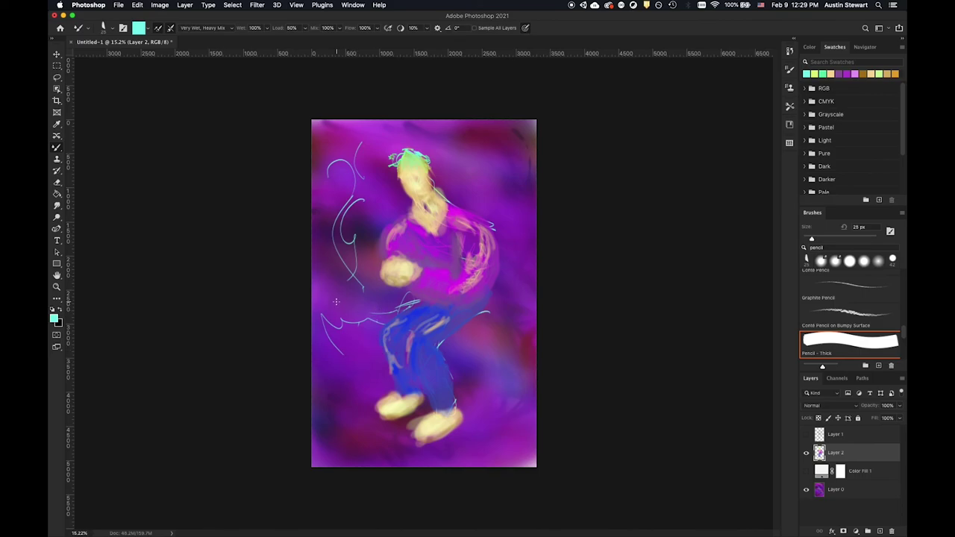
pyautogui.moveTo(346, 273)
pyautogui.mouseDown()
pyautogui.moveTo(368, 241)
pyautogui.moveTo(345, 181)
pyautogui.mouseUp()
pyautogui.moveTo(423, 124)
pyautogui.mouseDown()
pyautogui.moveTo(462, 143)
pyautogui.moveTo(523, 216)
pyautogui.mouseUp()
pyautogui.moveTo(482, 179)
pyautogui.mouseDown()
pyautogui.moveTo(501, 205)
pyautogui.moveTo(516, 160)
pyautogui.moveTo(458, 193)
pyautogui.mouseUp()
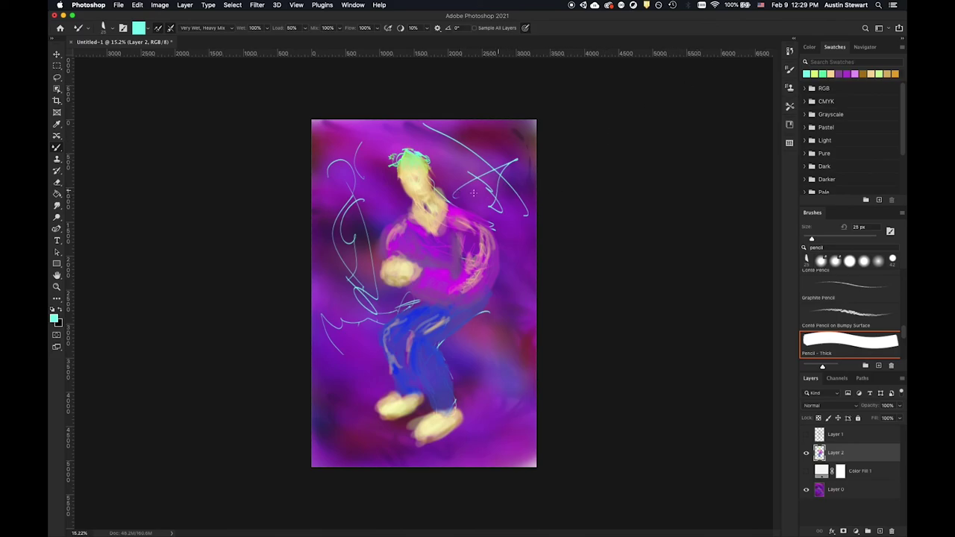
pyautogui.moveTo(364, 140)
pyautogui.mouseDown()
pyautogui.moveTo(413, 142)
pyautogui.moveTo(384, 179)
pyautogui.mouseUp()
pyautogui.moveTo(365, 229)
pyautogui.mouseDown()
pyautogui.moveTo(426, 216)
pyautogui.moveTo(373, 179)
pyautogui.moveTo(351, 299)
pyautogui.mouseUp()
pyautogui.moveTo(327, 353)
pyautogui.mouseDown()
pyautogui.moveTo(358, 378)
pyautogui.moveTo(348, 417)
pyautogui.moveTo(385, 426)
pyautogui.moveTo(390, 401)
pyautogui.moveTo(368, 397)
pyautogui.moveTo(395, 412)
pyautogui.moveTo(397, 389)
pyautogui.moveTo(358, 373)
pyautogui.moveTo(412, 402)
pyautogui.moveTo(422, 382)
pyautogui.moveTo(377, 388)
pyautogui.moveTo(380, 350)
pyautogui.moveTo(423, 398)
pyautogui.moveTo(372, 326)
pyautogui.moveTo(397, 332)
pyautogui.mouseUp()
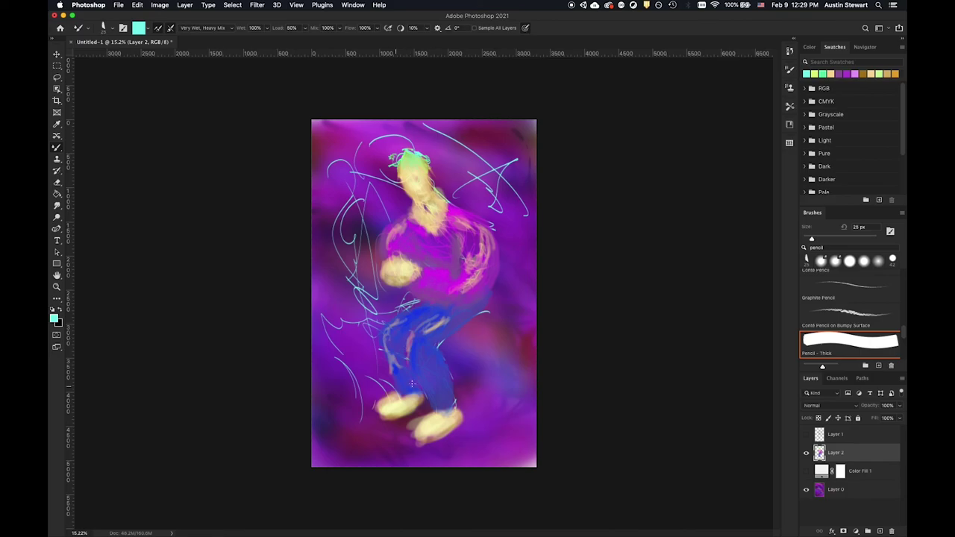
# Show the Layer 1 sketch over the painting, hide it again, and examine the blended strokes on the torso, face and hair up close
pyautogui.click(805, 434)
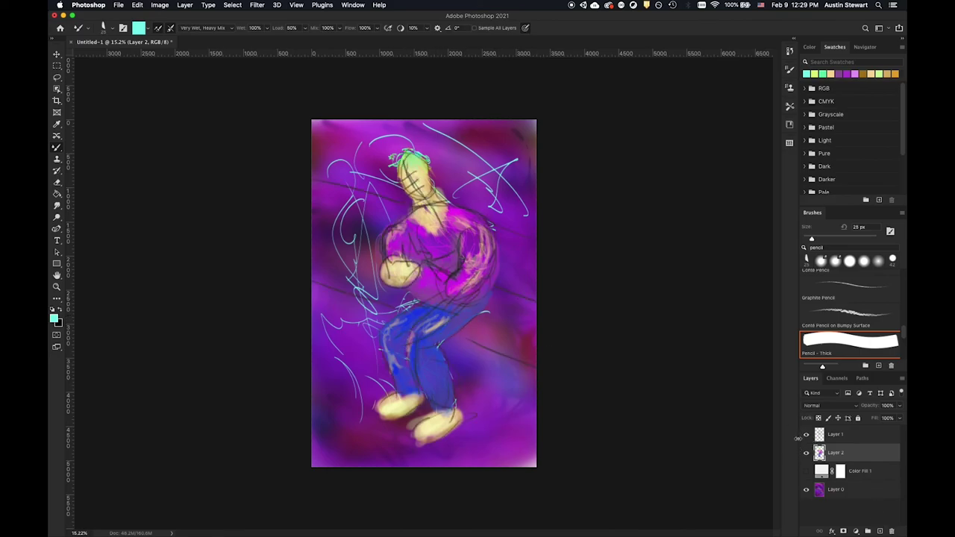
pyautogui.click(806, 434)
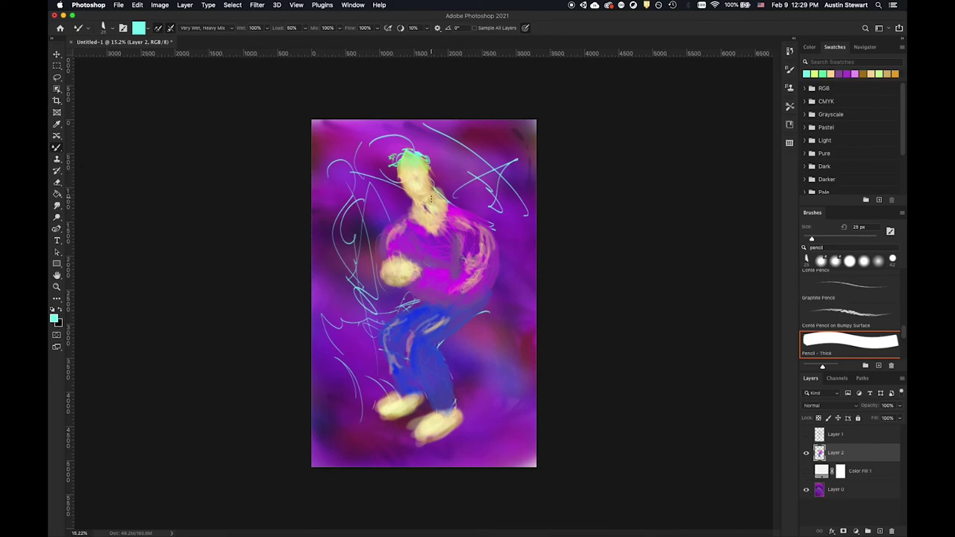
pyautogui.press('super+equal')
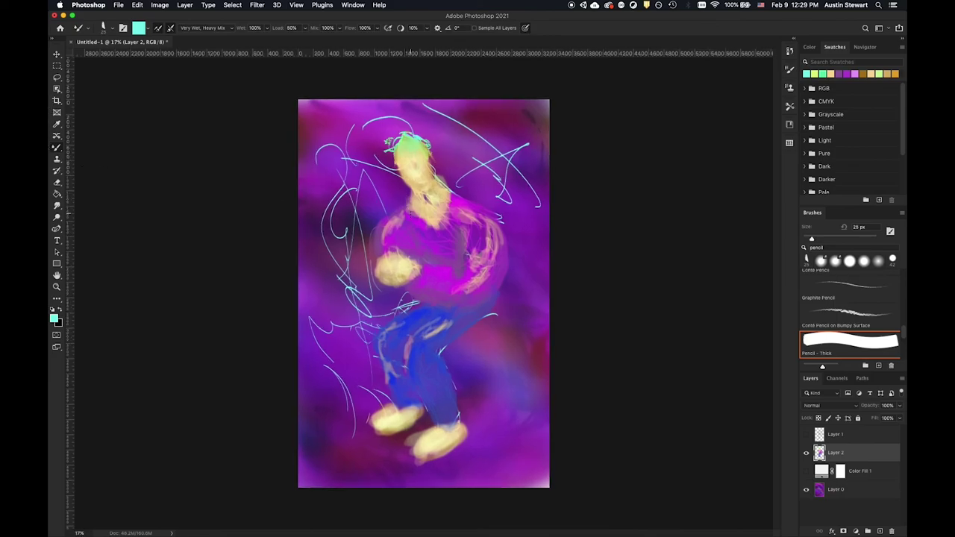
pyautogui.scroll(5, 409, 201)
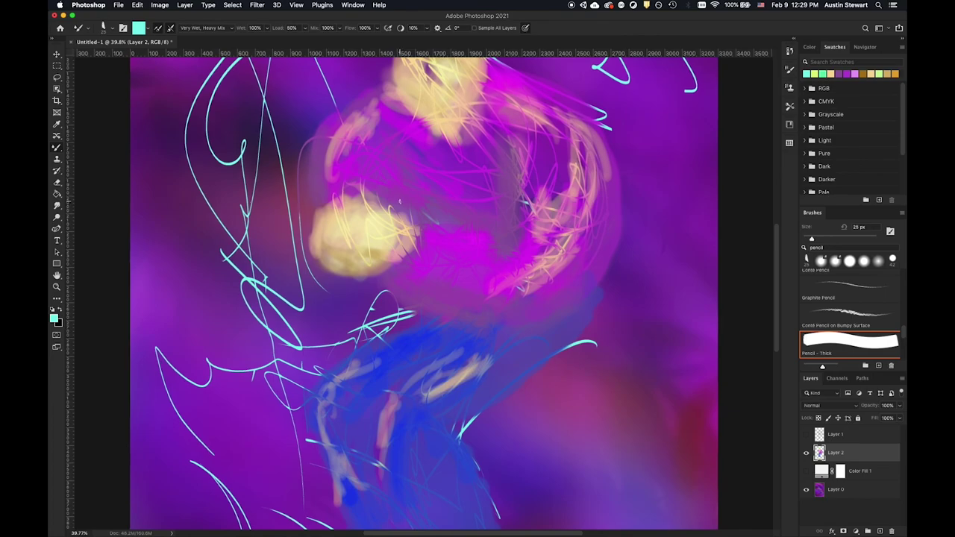
pyautogui.scroll(-2, 401, 201)
pyautogui.scroll(1, 401, 202)
pyautogui.scroll(3, 401, 202)
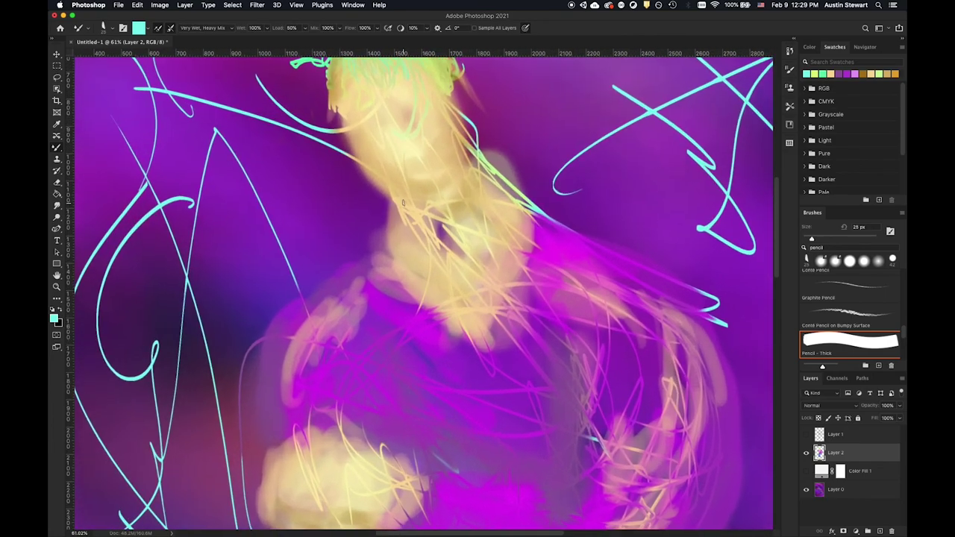
pyautogui.scroll(2, 401, 207)
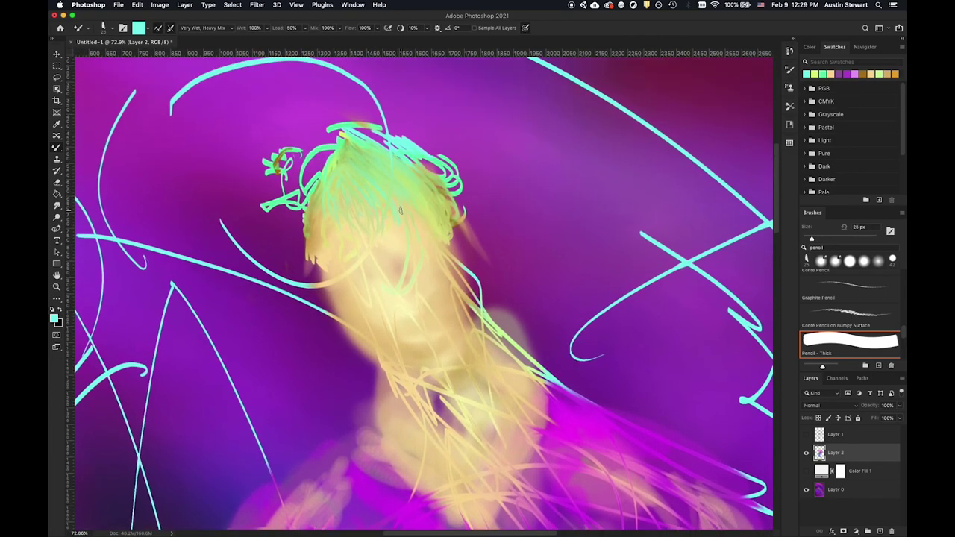
pyautogui.scroll(2, 400, 209)
pyautogui.scroll(1, 396, 204)
pyautogui.scroll(-2, 397, 204)
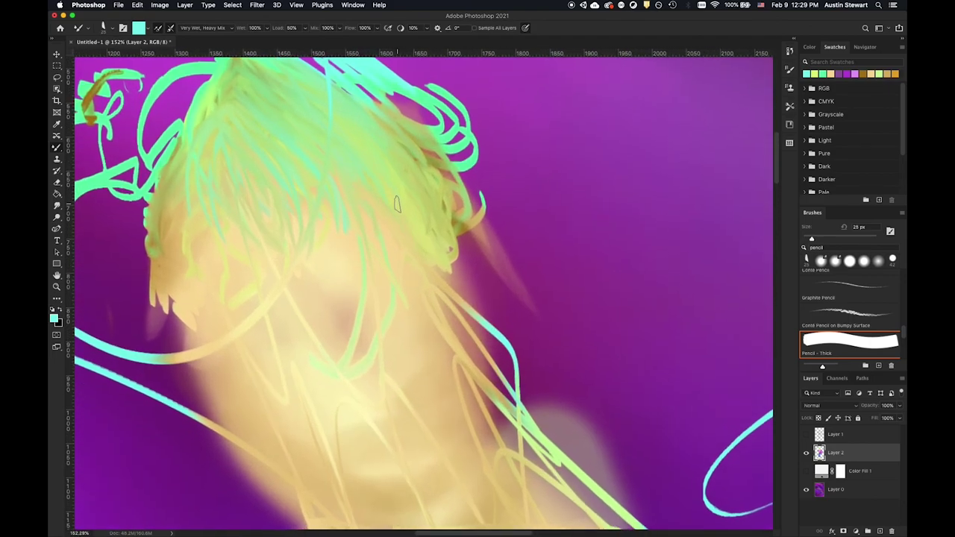